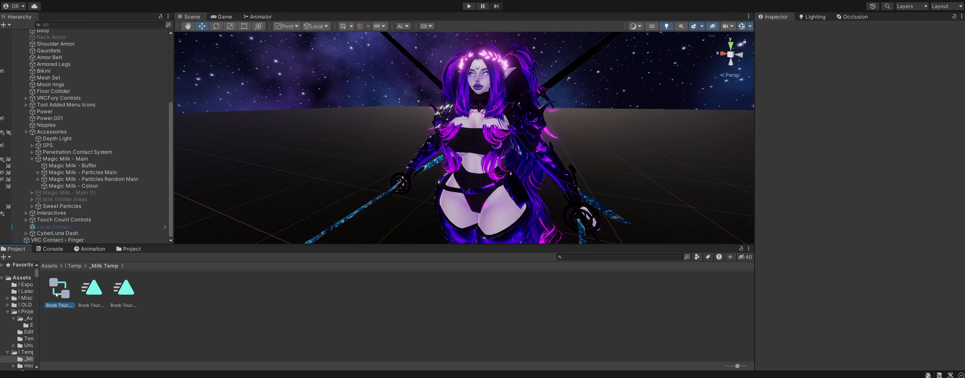
- Delete the Boob Touched animator controller and the two animation clips from the _Milk Temp folder
{"action": "left_click", "coordinate": [128, 296], "text": "shift"}
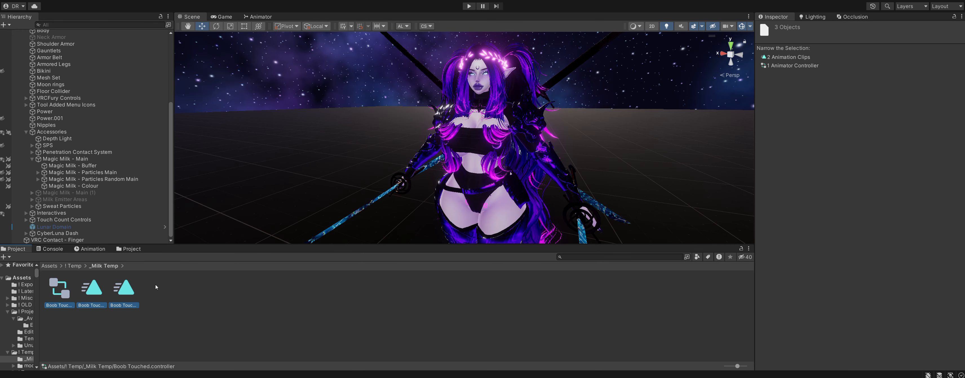
{"action": "key", "text": "Delete"}
{"action": "left_click", "coordinate": [495, 200]}
{"action": "right_click_drag", "start_coordinate": [482, 166], "coordinate": [410, 170], "text": "alt"}
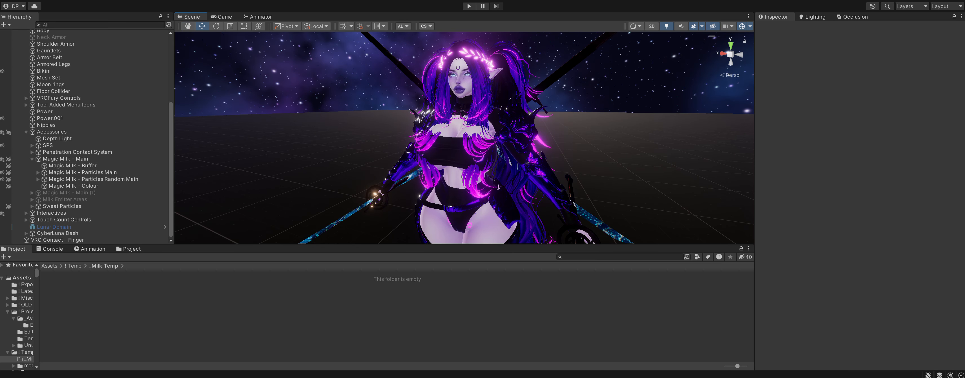
- Select Magic Milk - Main and examine the avatar's chest area from the front and side
{"action": "left_click", "coordinate": [55, 158]}
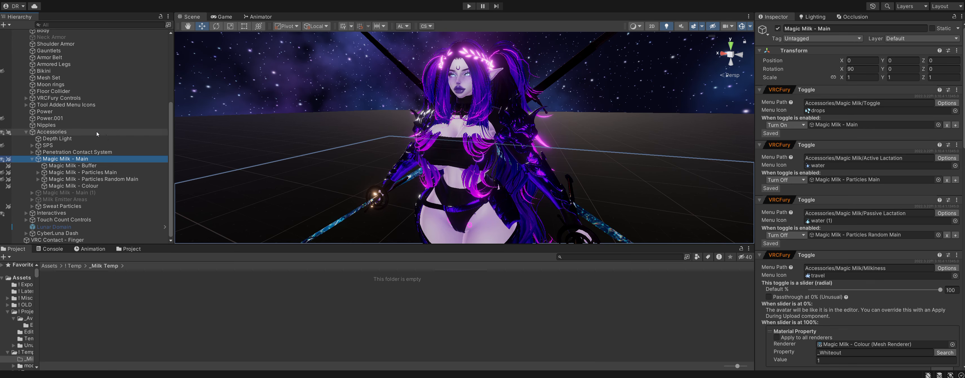
{"action": "left_click_drag", "start_coordinate": [588, 161], "coordinate": [377, 185], "text": "alt"}
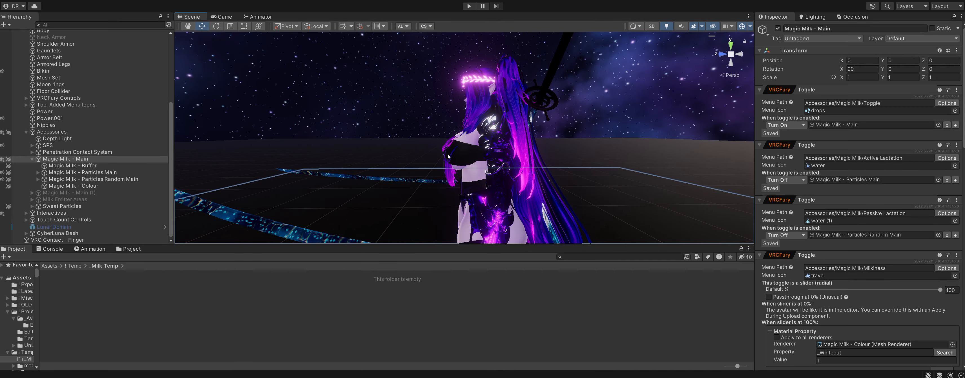
{"action": "left_click_drag", "start_coordinate": [371, 129], "coordinate": [563, 185], "text": "alt"}
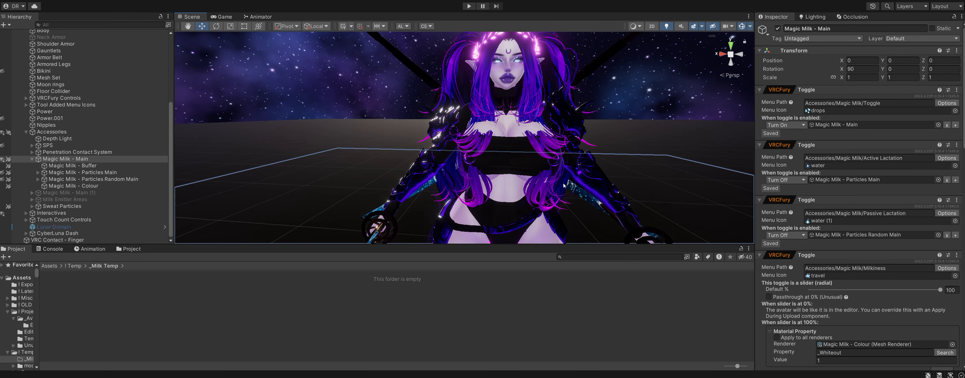
{"action": "left_click_drag", "start_coordinate": [564, 147], "coordinate": [480, 119], "text": "alt"}
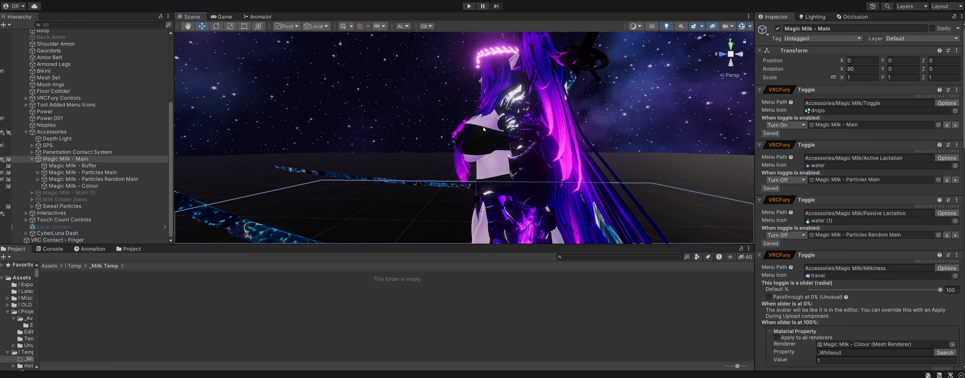
{"action": "left_click_drag", "start_coordinate": [375, 147], "coordinate": [418, 167], "text": "alt"}
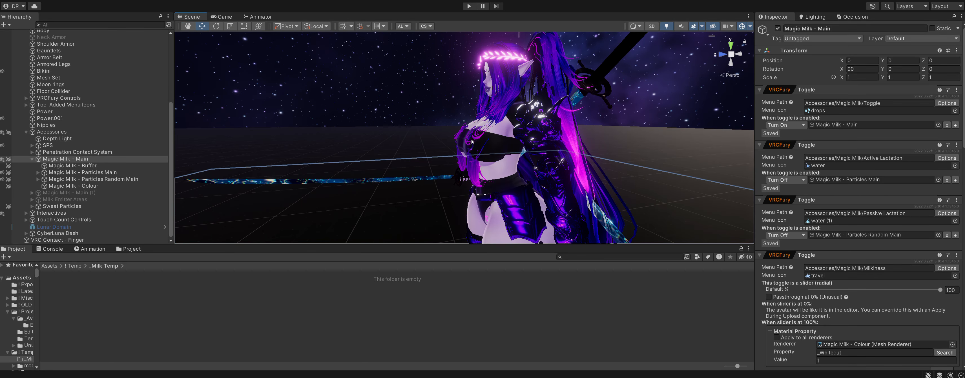
{"action": "mouse_move", "coordinate": [472, 141]}
{"action": "left_mouse_down", "text": "alt"}
{"action": "mouse_move", "coordinate": [528, 148]}
{"action": "mouse_move", "coordinate": [431, 150]}
{"action": "mouse_move", "coordinate": [548, 148]}
{"action": "mouse_move", "coordinate": [548, 158]}
{"action": "mouse_move", "coordinate": [485, 147]}
{"action": "mouse_move", "coordinate": [482, 135]}
{"action": "left_mouse_up", "text": "alt"}
{"action": "right_click_drag", "start_coordinate": [482, 135], "coordinate": [478, 138], "text": "alt"}
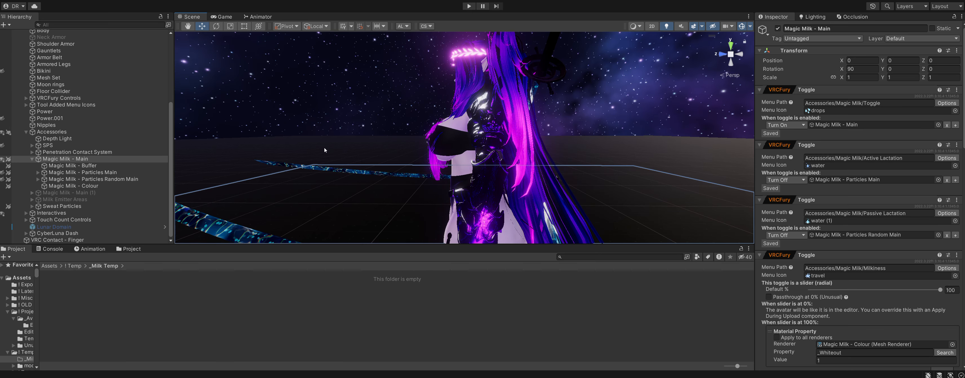
{"action": "left_click_drag", "start_coordinate": [294, 128], "coordinate": [481, 154], "text": "alt"}
{"action": "right_click_drag", "start_coordinate": [482, 154], "coordinate": [487, 177], "text": "alt"}
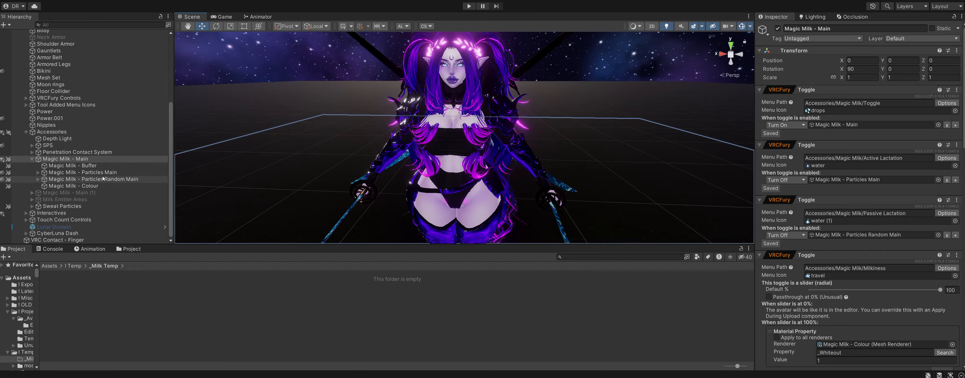
{"action": "left_click_drag", "start_coordinate": [650, 146], "coordinate": [526, 152], "text": "alt"}
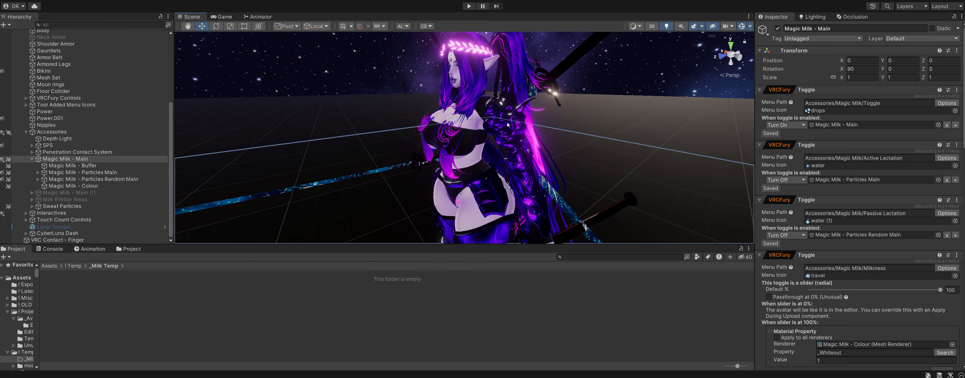
{"action": "right_click_drag", "start_coordinate": [526, 151], "coordinate": [521, 148]}
{"action": "left_click_drag", "start_coordinate": [521, 148], "coordinate": [423, 160], "text": "alt"}
{"action": "scroll", "coordinate": [614, 185], "scroll_direction": "up", "scroll_amount": 4}
{"action": "scroll", "coordinate": [487, 160], "scroll_direction": "down", "scroll_amount": 5}
{"action": "scroll", "coordinate": [468, 164], "scroll_direction": "up", "scroll_amount": 3}
{"action": "left_click_drag", "start_coordinate": [525, 165], "coordinate": [496, 159], "text": "alt"}
{"action": "left_click_drag", "start_coordinate": [400, 131], "coordinate": [276, 144], "text": "alt"}
{"action": "scroll", "coordinate": [573, 123], "scroll_direction": "down", "scroll_amount": 3}
{"action": "scroll", "coordinate": [573, 122], "scroll_direction": "up", "scroll_amount": 2}
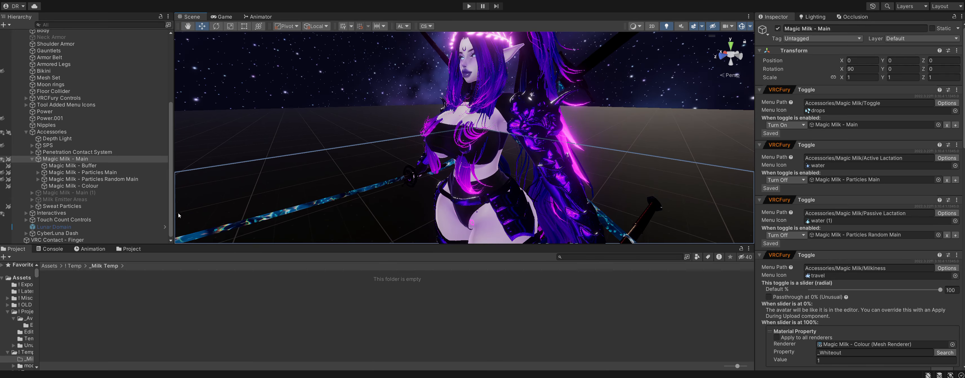
- Duplicate the Magic Milk - Particles Main object and rename the copy Magic Milk - Particles Main TouchControlled
{"action": "left_click", "coordinate": [113, 172]}
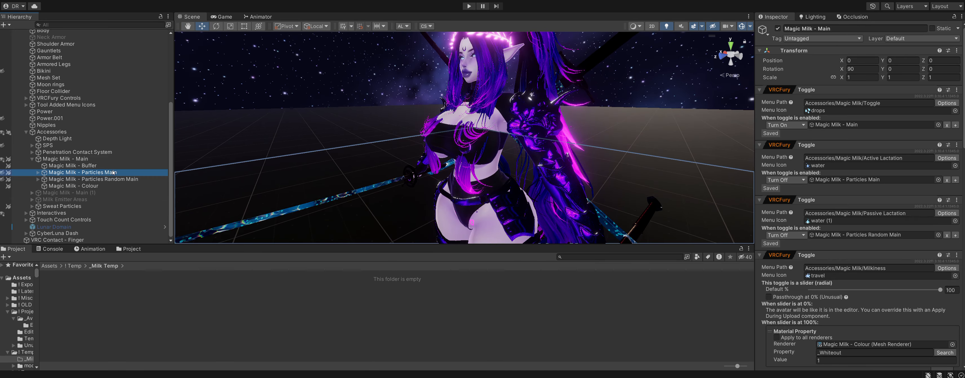
{"action": "left_click_drag", "start_coordinate": [374, 157], "coordinate": [486, 165], "text": "alt"}
{"action": "left_click", "coordinate": [760, 112]}
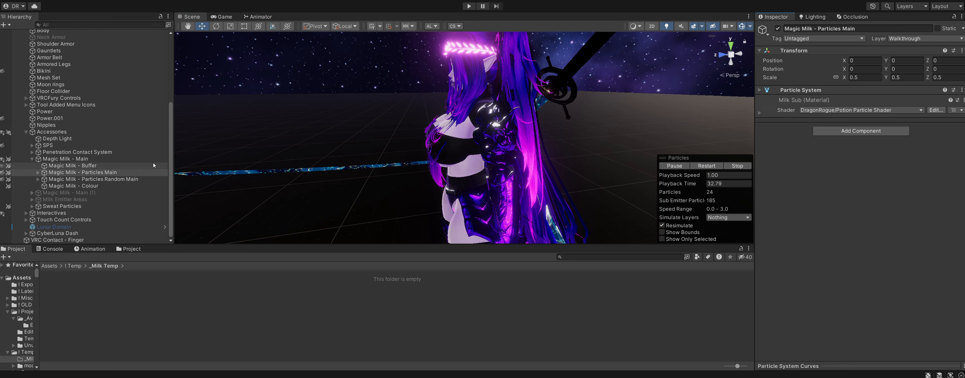
{"action": "left_click", "coordinate": [100, 173]}
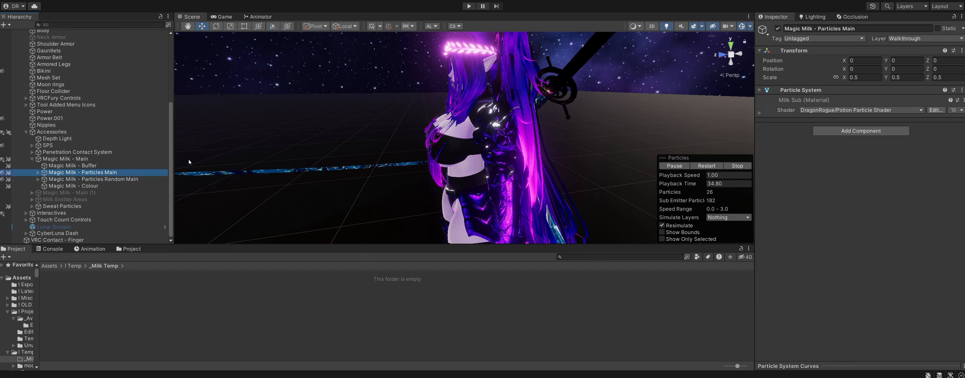
{"action": "left_click_drag", "start_coordinate": [467, 152], "coordinate": [489, 142], "text": "alt"}
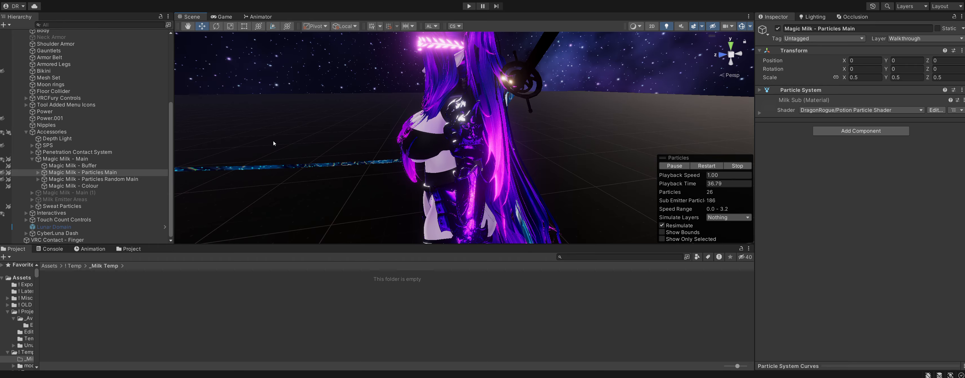
{"action": "key", "text": "ctrl+d"}
{"action": "left_click", "coordinate": [83, 180]}
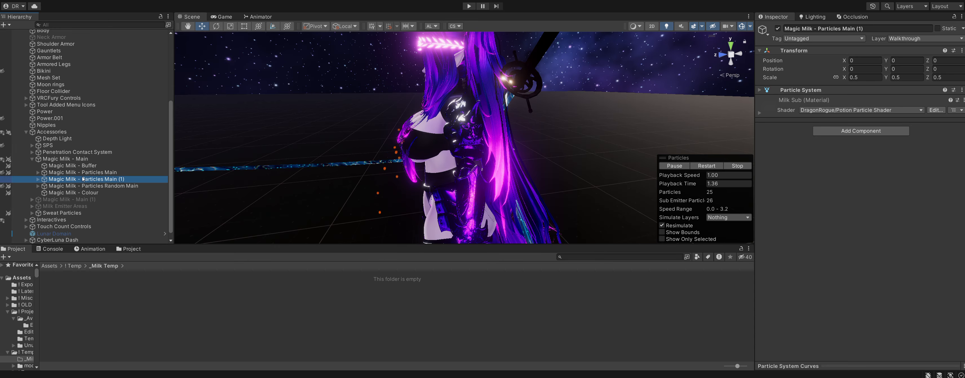
{"action": "left_click", "coordinate": [120, 179]}
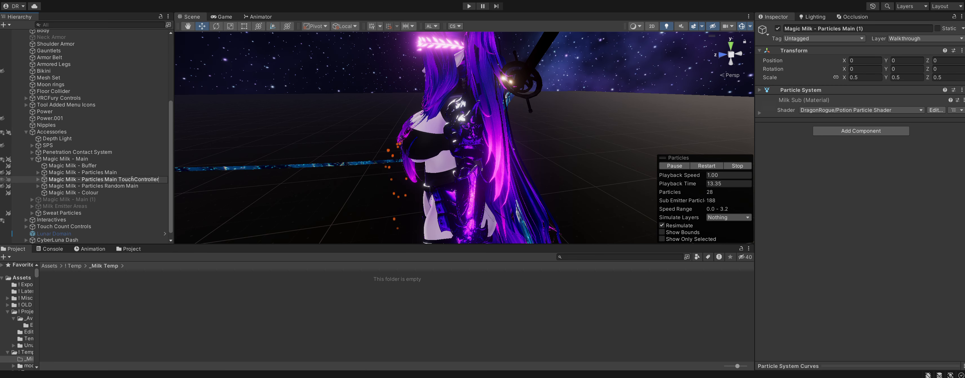
{"action": "key", "text": "BackSpace"}
{"action": "type", "text": "d"}
{"action": "key", "text": "Return"}
- Copy the TouchControlled suffix and add it to the child's name, making it Magic Milk - Particles Sub TouchControlled
{"action": "left_click", "coordinate": [132, 180]}
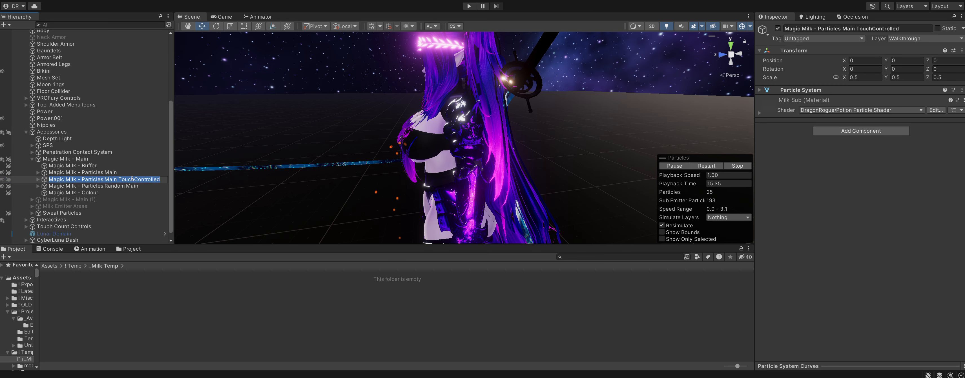
{"action": "double_click", "coordinate": [132, 181]}
{"action": "key", "text": "ctrl+c"}
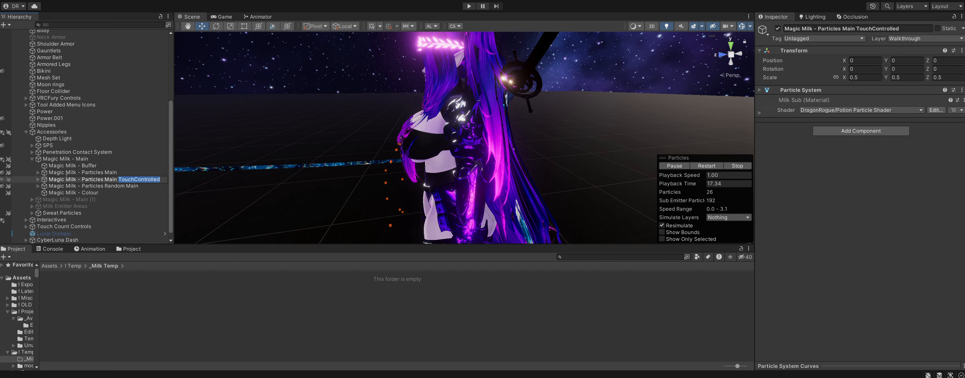
{"action": "left_click", "coordinate": [36, 181]}
{"action": "left_click", "coordinate": [37, 180]}
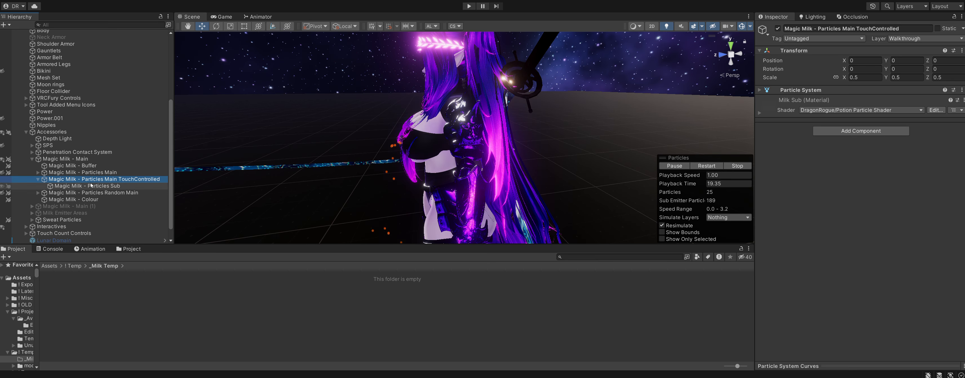
{"action": "left_click", "coordinate": [111, 186]}
{"action": "left_click", "coordinate": [128, 188]}
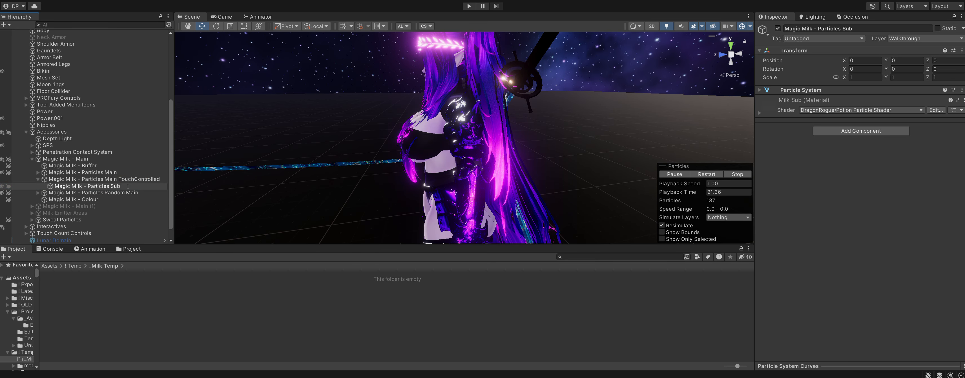
{"action": "key", "text": "ctrl+v"}
{"action": "key", "text": "Return"}
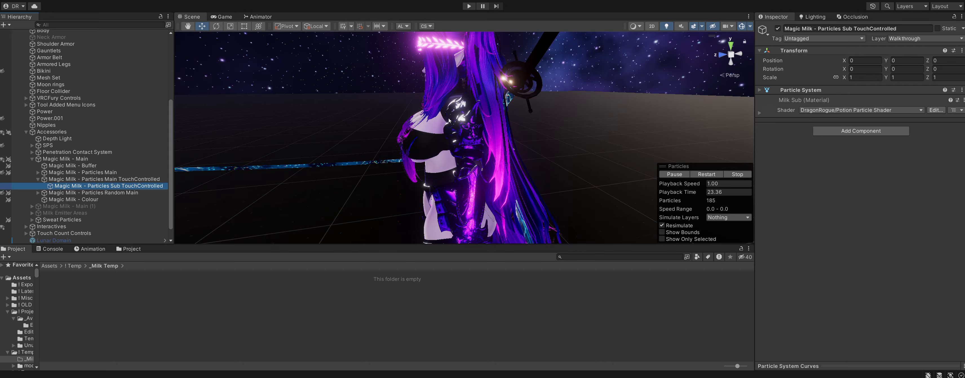
- Examine the particle emission of the TouchControlled sub and main particle systems around the avatar
{"action": "left_click_drag", "start_coordinate": [449, 121], "coordinate": [525, 180], "text": "alt"}
{"action": "middle_click_drag", "start_coordinate": [524, 180], "coordinate": [551, 120]}
{"action": "left_click_drag", "start_coordinate": [551, 120], "coordinate": [483, 146], "text": "alt"}
{"action": "middle_click_drag", "start_coordinate": [483, 146], "coordinate": [432, 183]}
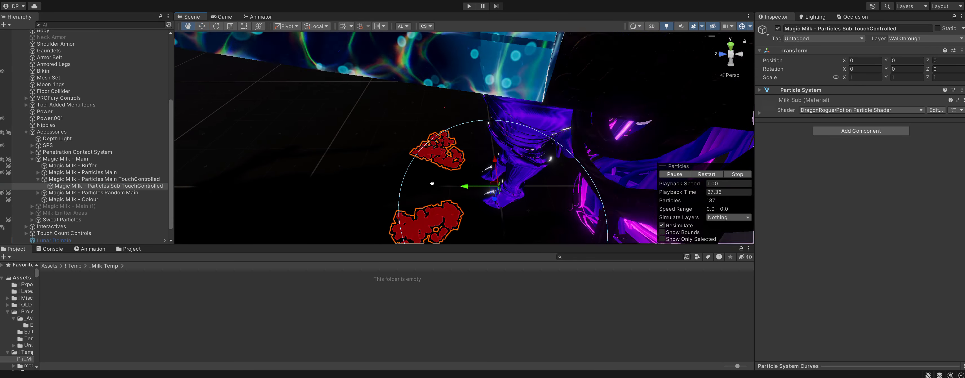
{"action": "left_click_drag", "start_coordinate": [432, 184], "coordinate": [483, 129], "text": "alt"}
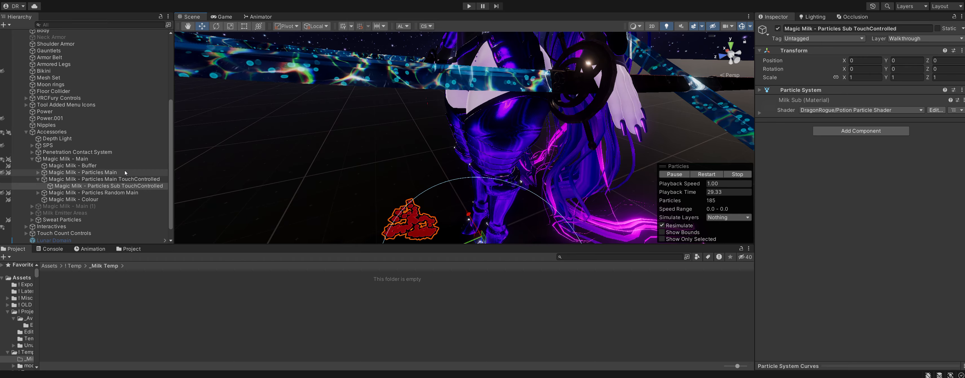
{"action": "left_click", "coordinate": [113, 179]}
{"action": "left_click_drag", "start_coordinate": [379, 157], "coordinate": [449, 140], "text": "alt"}
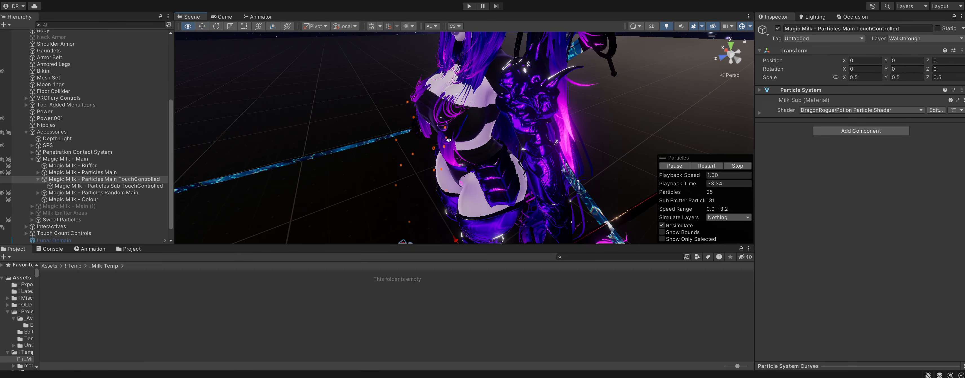
{"action": "left_click", "coordinate": [38, 179]}
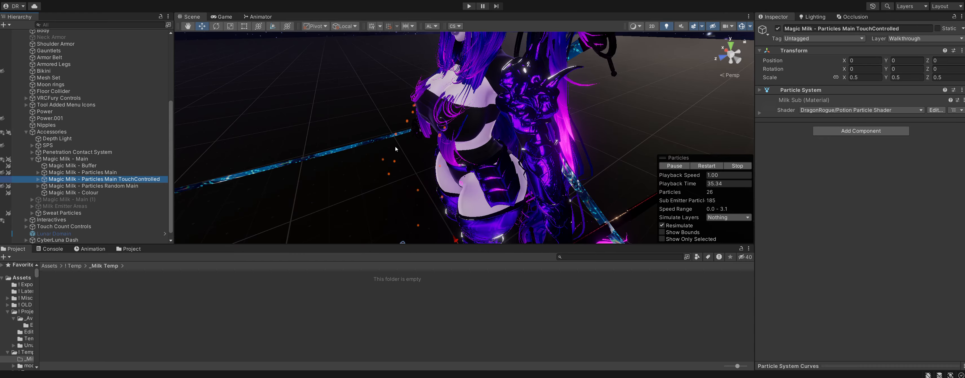
{"action": "left_click_drag", "start_coordinate": [395, 149], "coordinate": [386, 140], "text": "alt"}
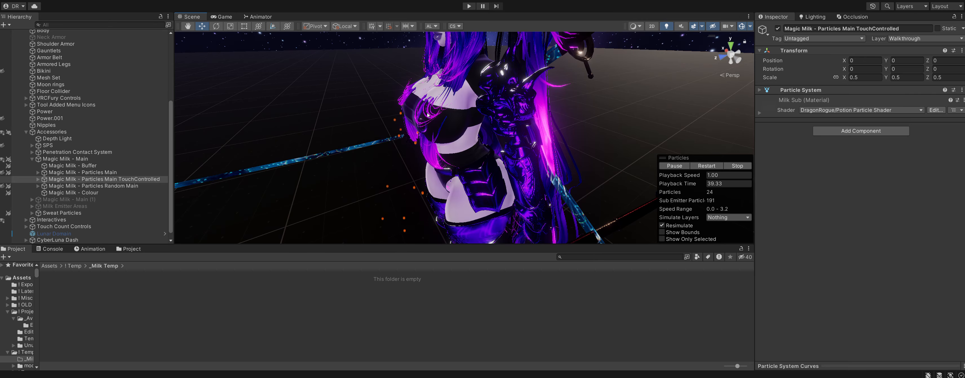
{"action": "left_click_drag", "start_coordinate": [474, 137], "coordinate": [442, 131], "text": "alt"}
{"action": "scroll", "coordinate": [423, 125], "scroll_direction": "up", "scroll_amount": 5}
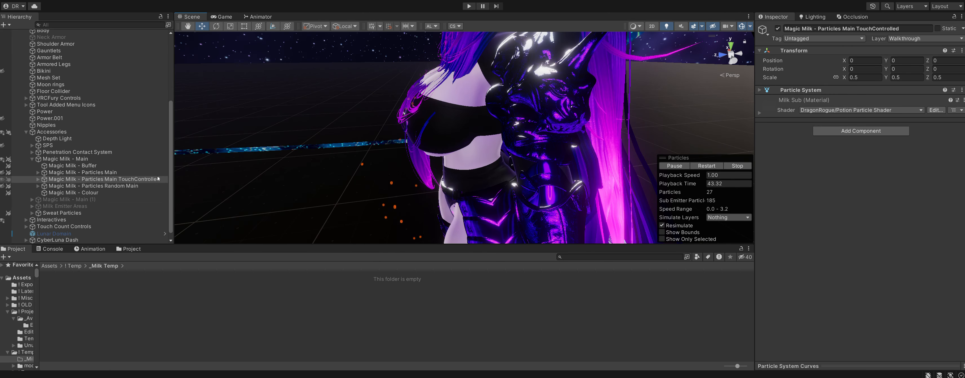
- Create an empty child object under Magic Milk - Main and name it Magic Milk - Boob Touched L
{"action": "left_click", "coordinate": [85, 160]}
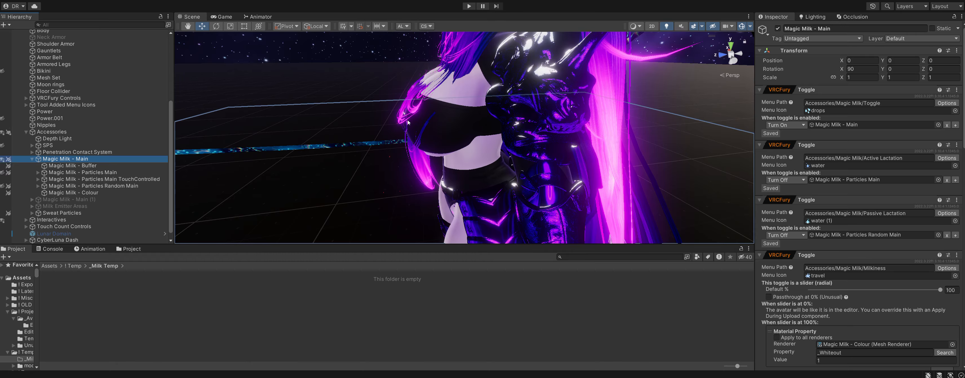
{"action": "right_click", "coordinate": [86, 159]}
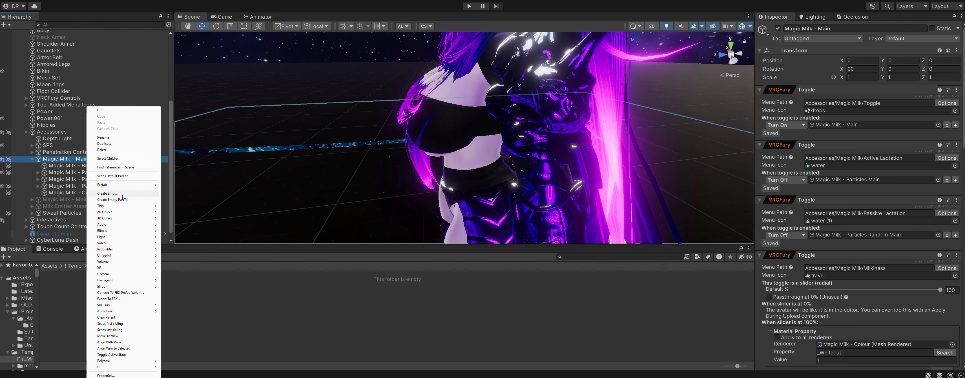
{"action": "left_click", "coordinate": [108, 194]}
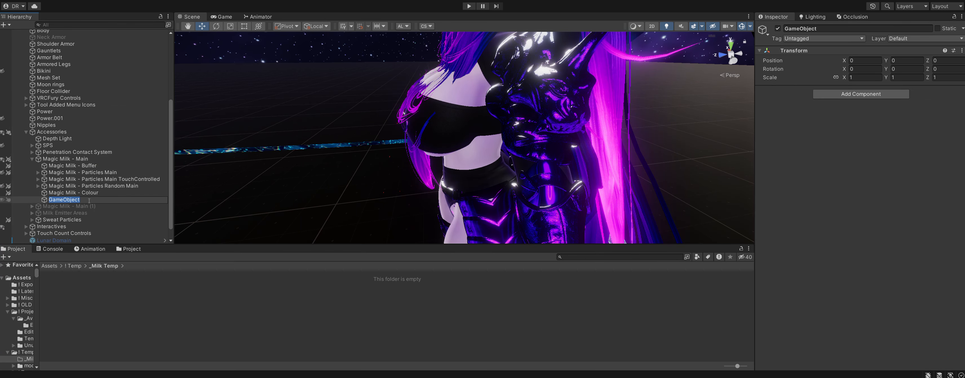
{"action": "type", "text": "Magic Milk -"}
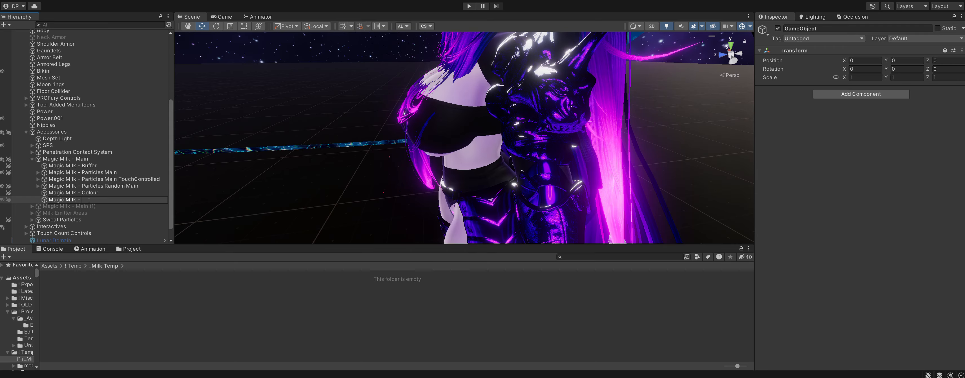
{"action": "type", "text": " Boob"}
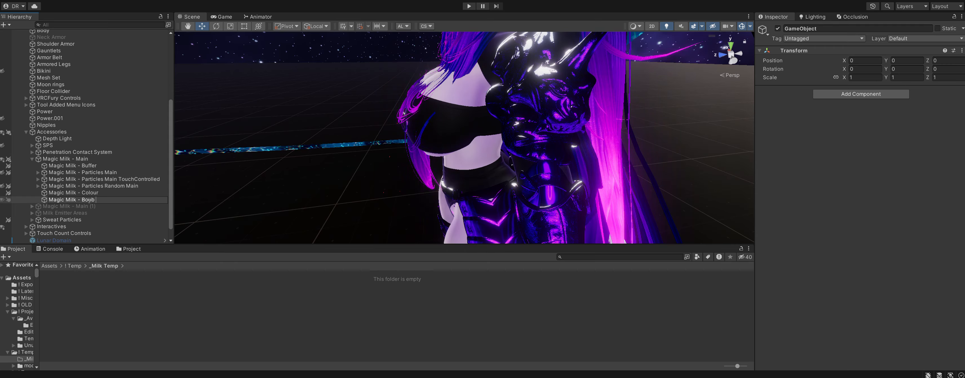
{"action": "type", "text": " Touched "}
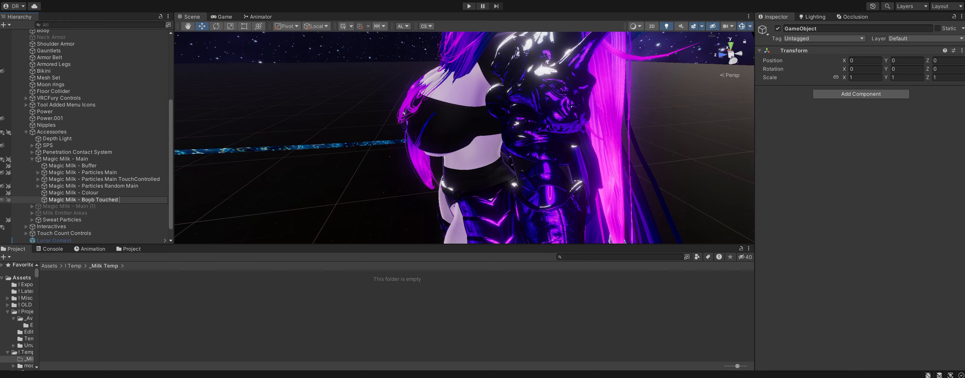
{"action": "type", "text": "L"}
{"action": "key", "text": "Return"}
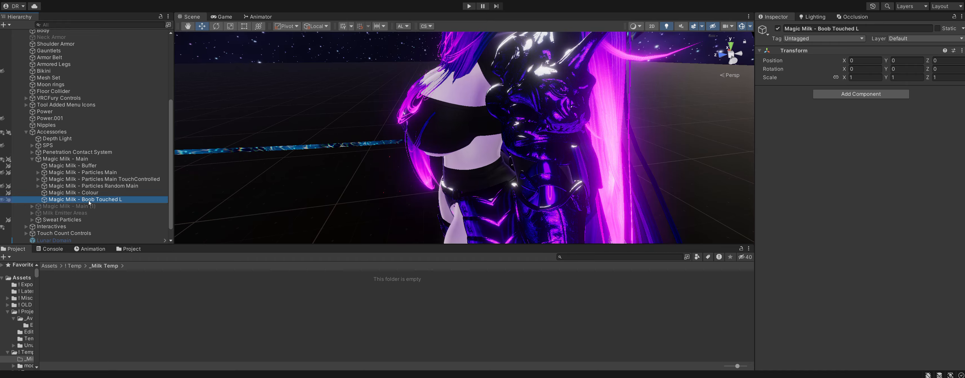
- Add a VRC Contact Receiver component to the Magic Milk - Boob Touched L object
{"action": "left_click_drag", "start_coordinate": [446, 121], "coordinate": [543, 115], "text": "alt"}
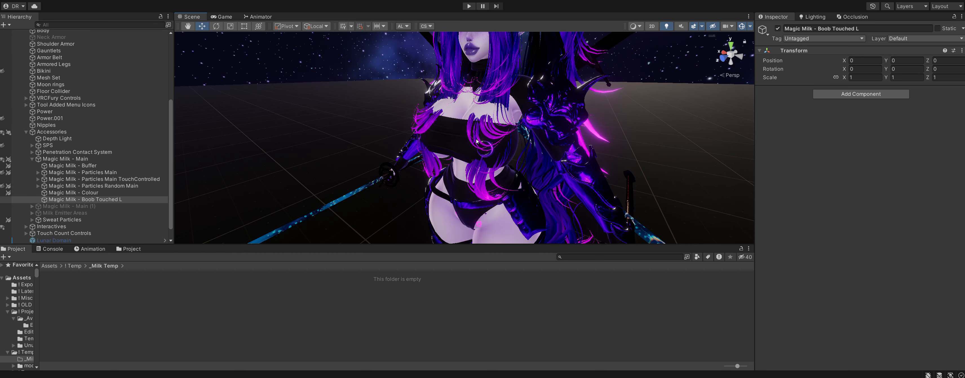
{"action": "left_click_drag", "start_coordinate": [471, 88], "coordinate": [439, 108], "text": "alt"}
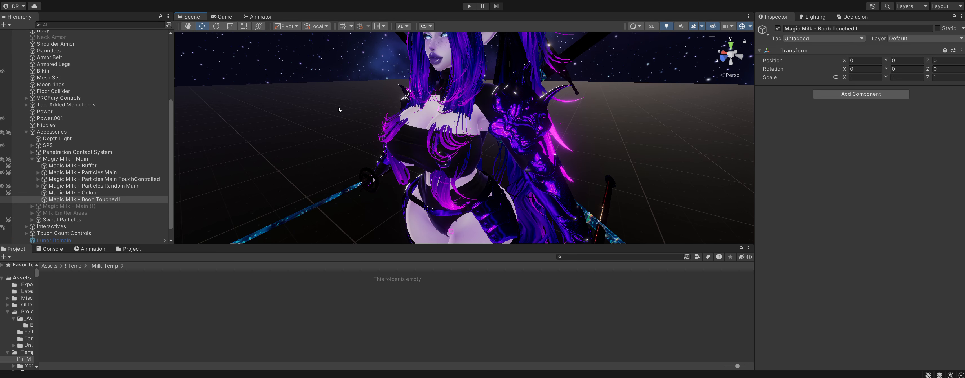
{"action": "left_click", "coordinate": [122, 201]}
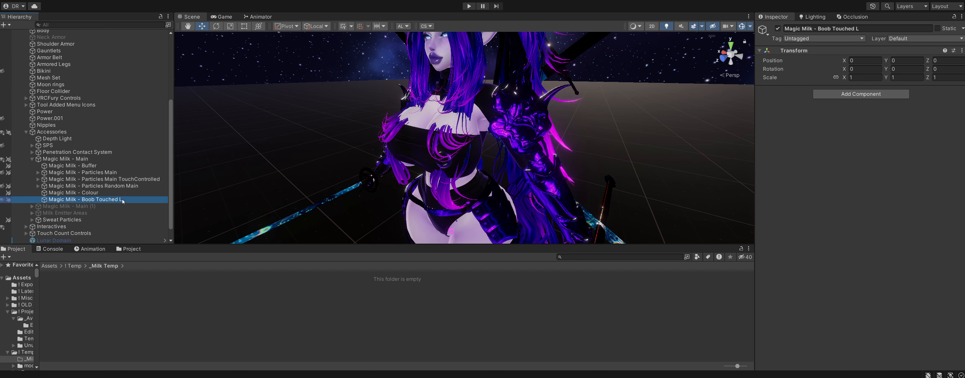
{"action": "left_click", "coordinate": [832, 95]}
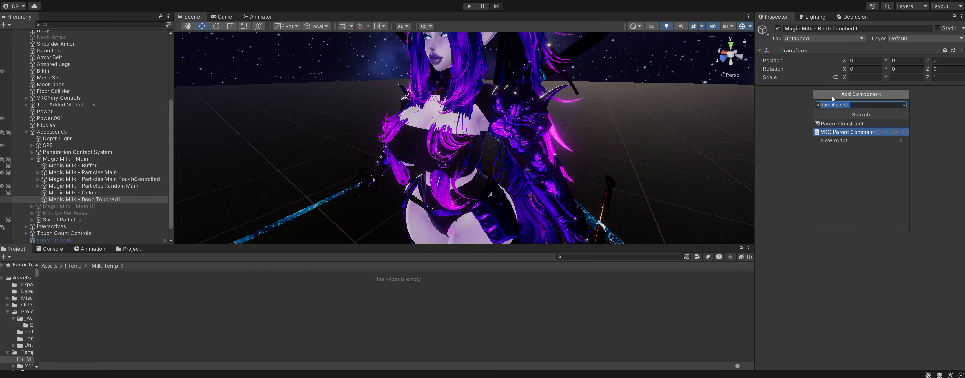
{"action": "type", "text": "contact rec"}
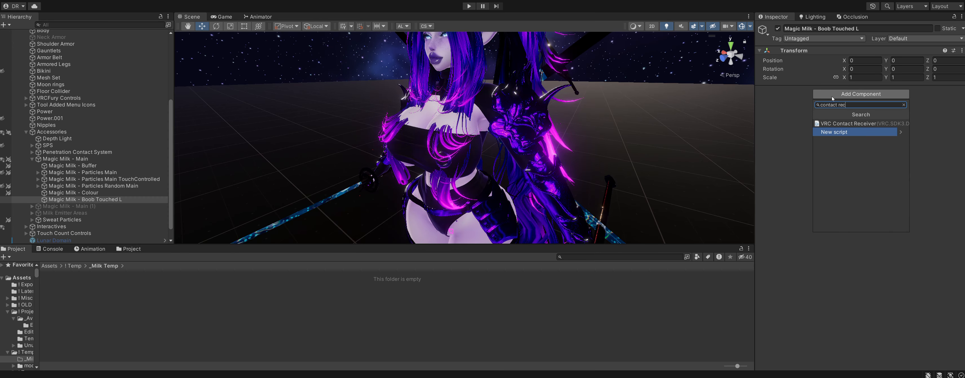
{"action": "type", "text": "ei"}
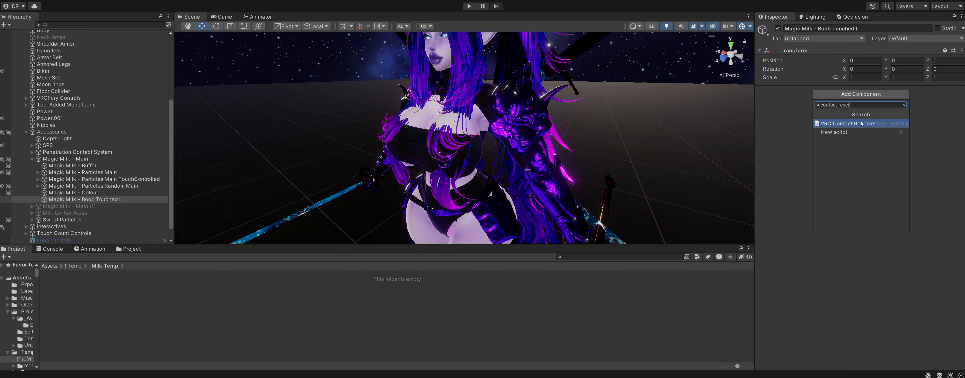
{"action": "left_click", "coordinate": [847, 123]}
- Add a collision tag to the contact receiver and set it to Body Parts/Finger
{"action": "left_click_drag", "start_coordinate": [405, 121], "coordinate": [446, 84], "text": "alt"}
{"action": "middle_click_drag", "start_coordinate": [446, 84], "coordinate": [453, 121]}
{"action": "scroll", "coordinate": [453, 120], "scroll_direction": "up", "scroll_amount": 2}
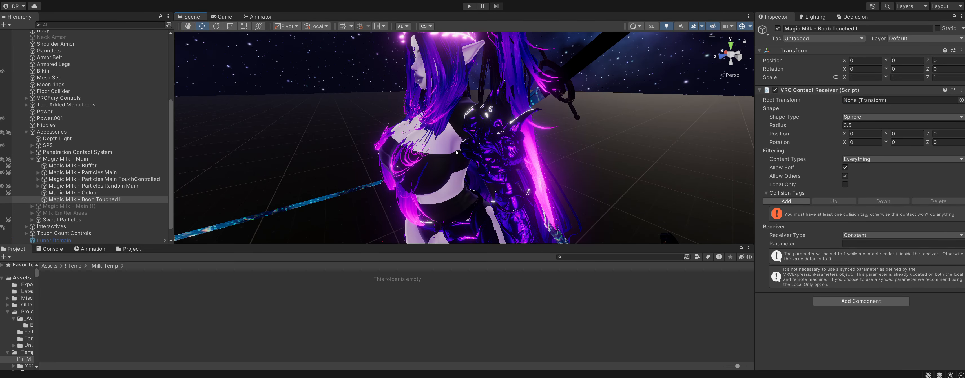
{"action": "left_click_drag", "start_coordinate": [460, 153], "coordinate": [454, 159], "text": "alt"}
{"action": "middle_click_drag", "start_coordinate": [454, 158], "coordinate": [494, 159]}
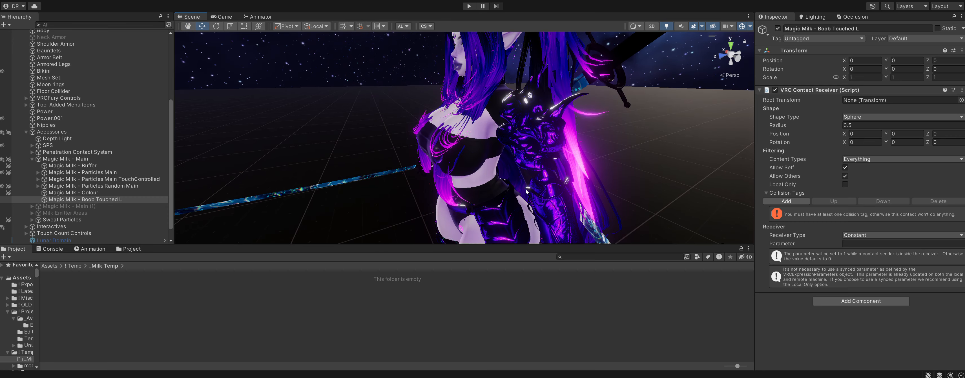
{"action": "left_click", "coordinate": [799, 203]}
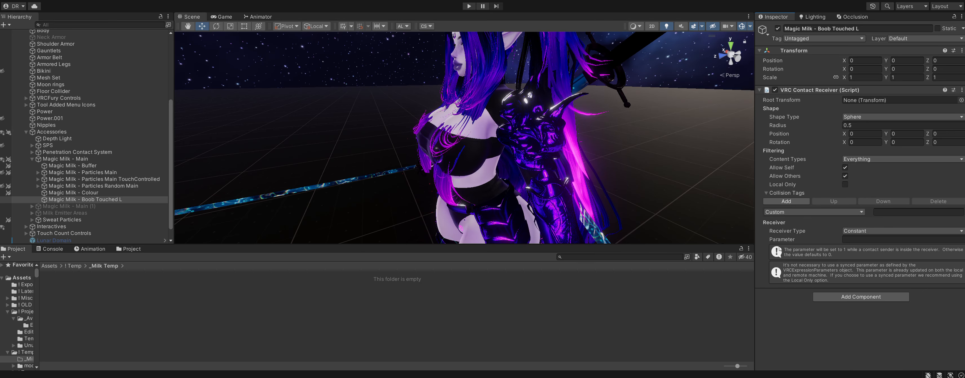
{"action": "left_click_drag", "start_coordinate": [472, 155], "coordinate": [524, 182], "text": "alt"}
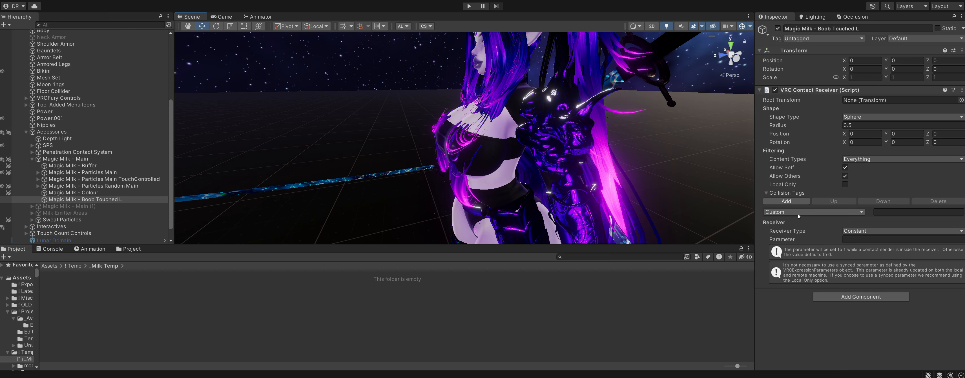
{"action": "left_click", "coordinate": [798, 212]}
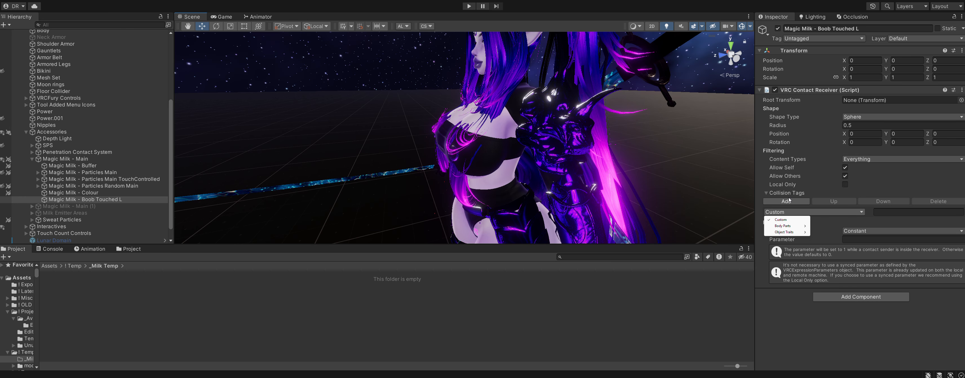
{"action": "mouse_move", "coordinate": [785, 227]}
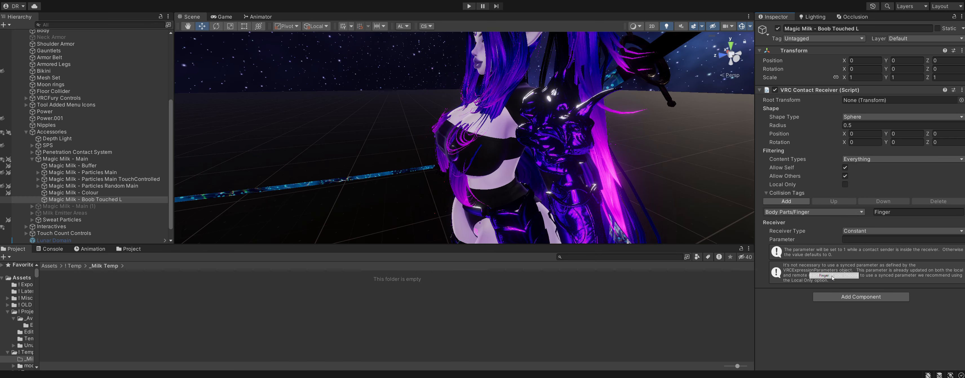
- Set the contact receiver's parameter name to BoobTouchedL
{"action": "left_click_drag", "start_coordinate": [662, 158], "coordinate": [681, 155], "text": "alt"}
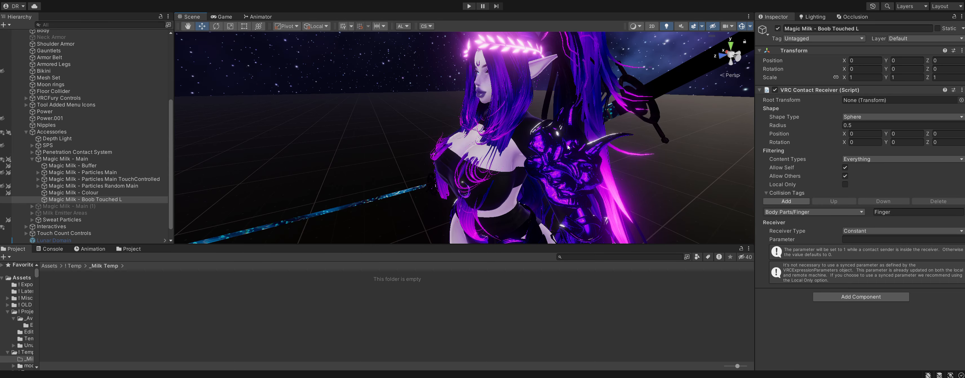
{"action": "left_click_drag", "start_coordinate": [567, 147], "coordinate": [459, 152], "text": "alt"}
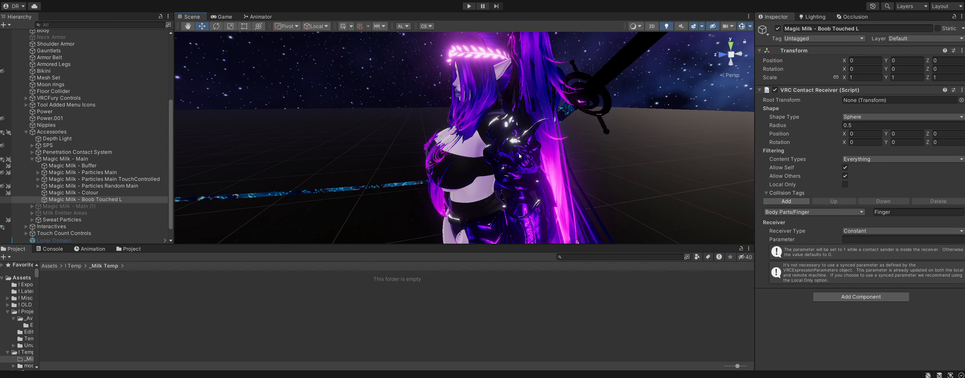
{"action": "left_click_drag", "start_coordinate": [416, 172], "coordinate": [466, 171], "text": "alt"}
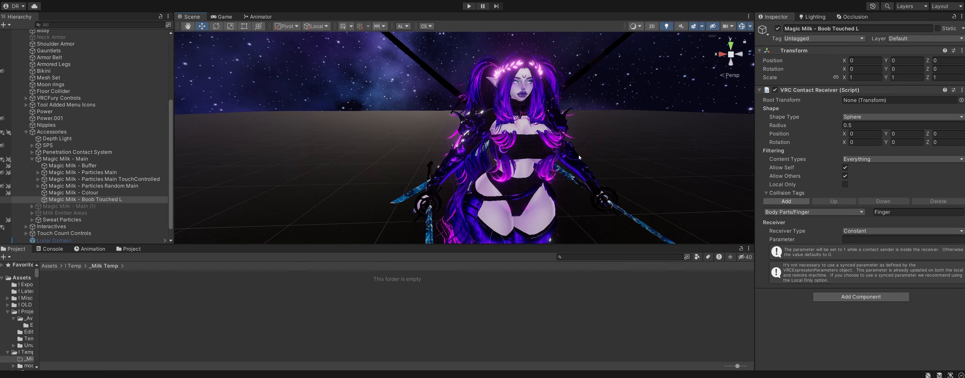
{"action": "right_click_drag", "start_coordinate": [466, 171], "coordinate": [491, 166], "text": "alt"}
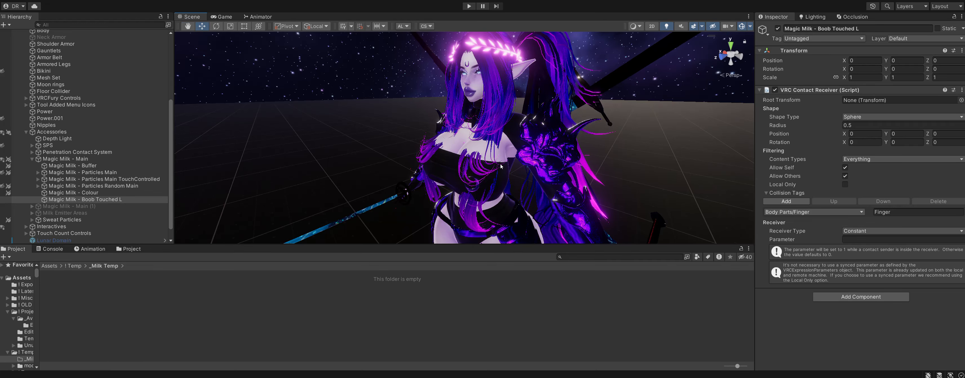
{"action": "middle_click_drag", "start_coordinate": [519, 159], "coordinate": [505, 157]}
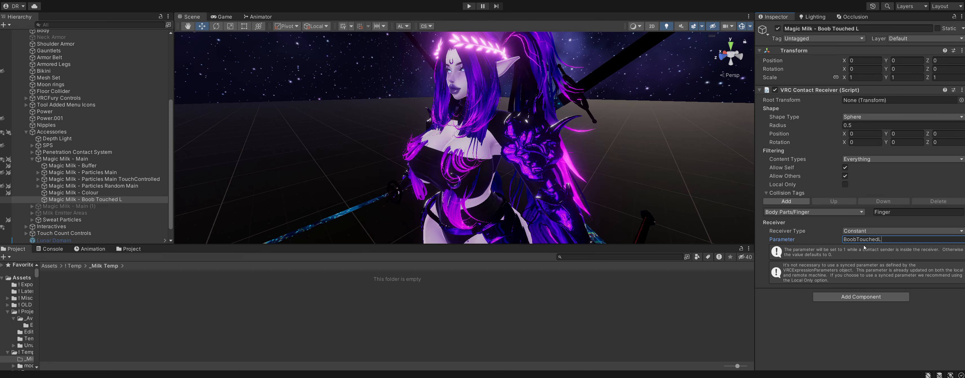
- Move the Magic Milk - Boob Touched L object to the avatar's chest, at a Z position of about -1.078
{"action": "right_click_drag", "start_coordinate": [617, 156], "coordinate": [619, 150]}
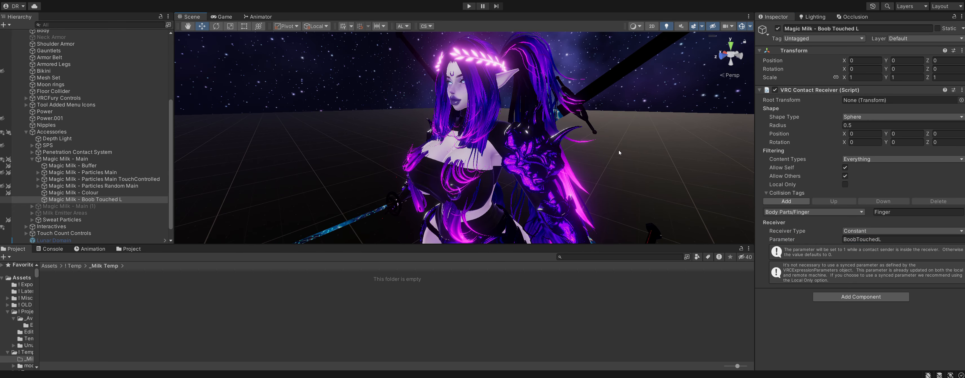
{"action": "scroll", "coordinate": [587, 158], "scroll_direction": "down", "scroll_amount": 5}
{"action": "scroll", "coordinate": [562, 144], "scroll_direction": "down", "scroll_amount": 2}
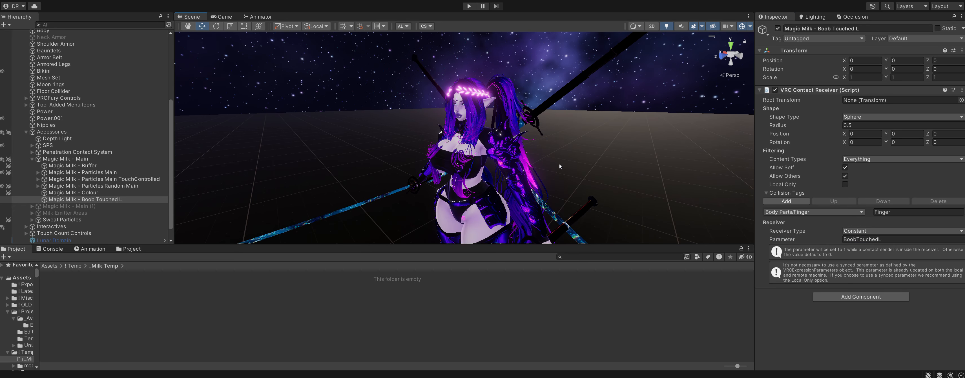
{"action": "middle_click_drag", "start_coordinate": [440, 230], "coordinate": [436, 148]}
{"action": "scroll", "coordinate": [436, 148], "scroll_direction": "down", "scroll_amount": 2}
{"action": "left_click_drag", "start_coordinate": [435, 148], "coordinate": [464, 139], "text": "alt"}
{"action": "middle_click_drag", "start_coordinate": [464, 125], "coordinate": [464, 150]}
{"action": "right_click_drag", "start_coordinate": [465, 150], "coordinate": [472, 165], "text": "alt"}
{"action": "left_click_drag", "start_coordinate": [472, 164], "coordinate": [578, 176], "text": "alt"}
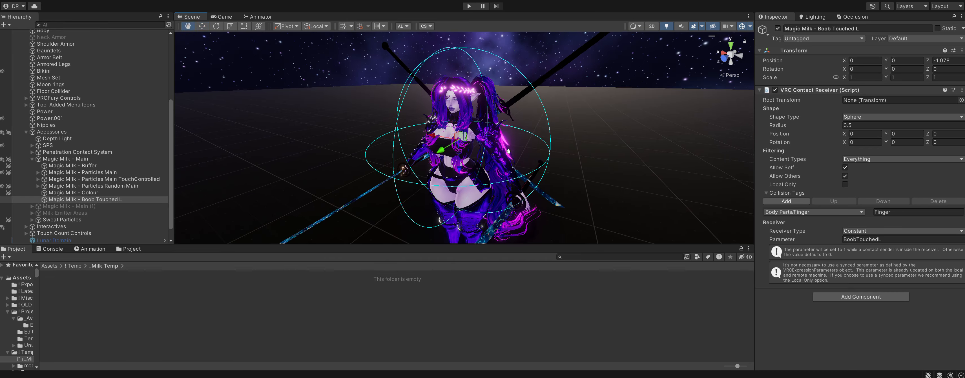
- Change the contact receiver's shape type to Capsule
{"action": "scroll", "coordinate": [586, 165], "scroll_direction": "up", "scroll_amount": 4}
{"action": "left_click_drag", "start_coordinate": [502, 159], "coordinate": [538, 155], "text": "alt"}
{"action": "middle_click_drag", "start_coordinate": [538, 155], "coordinate": [572, 148]}
{"action": "left_click_drag", "start_coordinate": [571, 147], "coordinate": [483, 150], "text": "alt"}
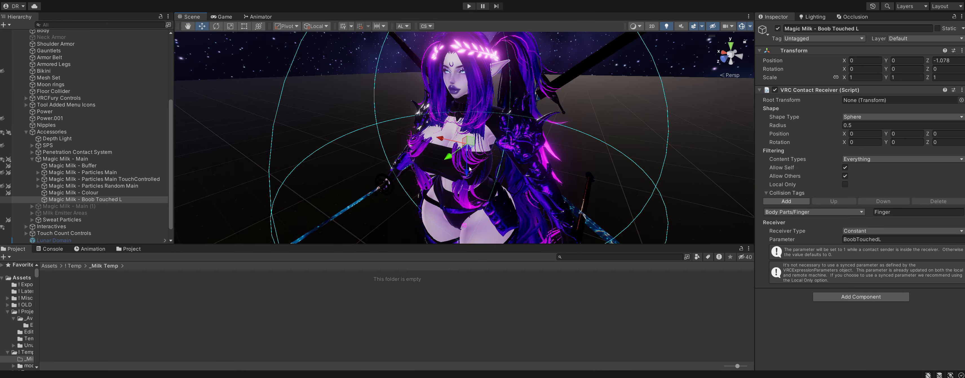
{"action": "scroll", "coordinate": [483, 151], "scroll_direction": "up", "scroll_amount": 3}
{"action": "middle_click_drag", "start_coordinate": [483, 150], "coordinate": [517, 153]}
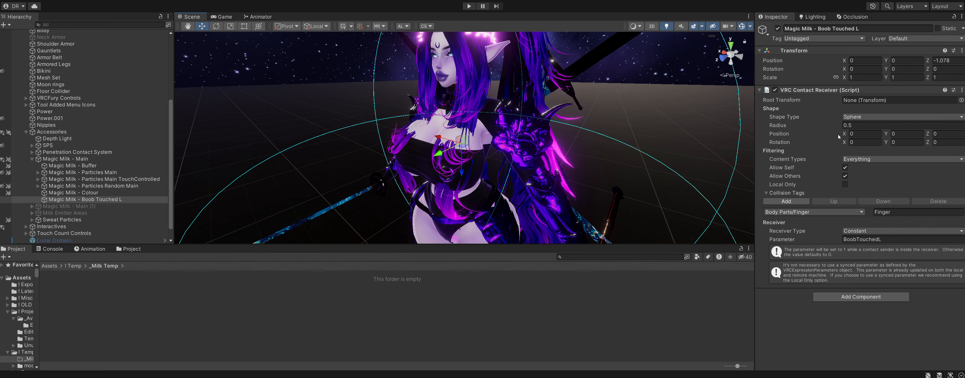
{"action": "left_click", "coordinate": [867, 118]}
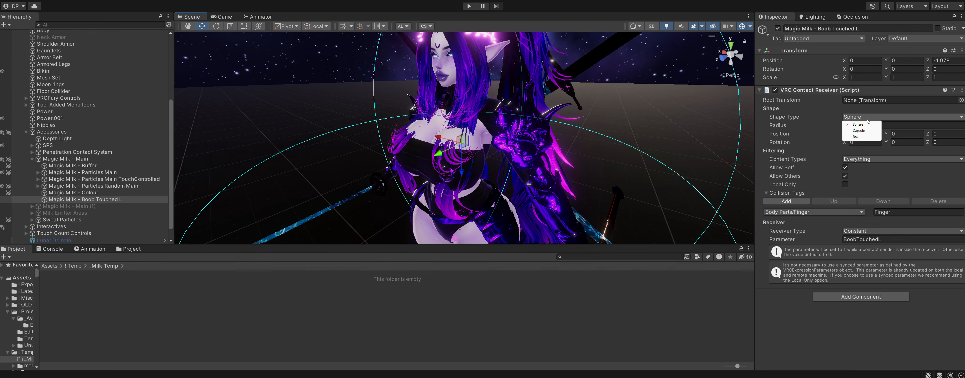
{"action": "left_click", "coordinate": [870, 130]}
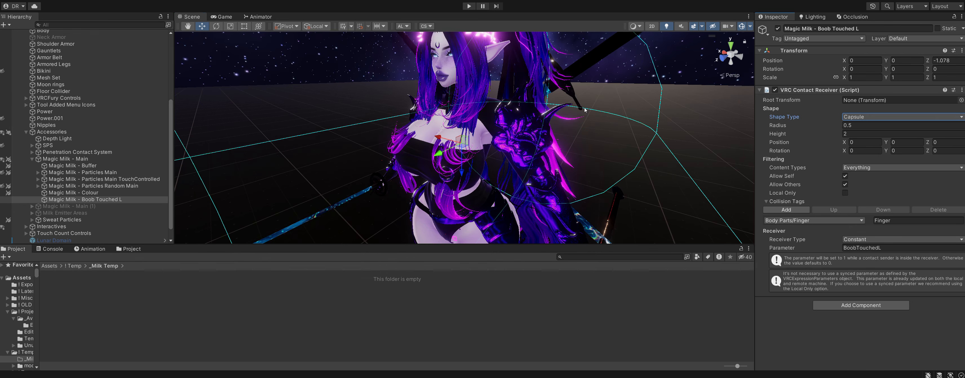
- Set the contact capsule's radius to 0.05 and its height to 0.3
{"action": "left_click_drag", "start_coordinate": [558, 150], "coordinate": [453, 150], "text": "alt"}
{"action": "scroll", "coordinate": [454, 149], "scroll_direction": "down", "scroll_amount": 5}
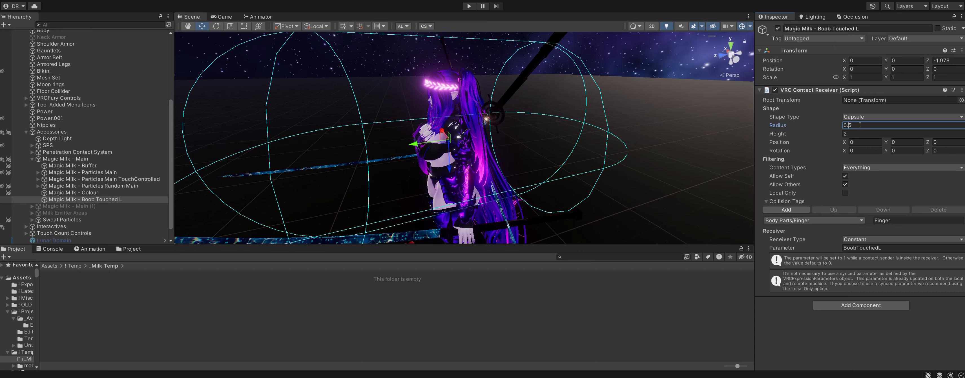
{"action": "type", "text": "0"}
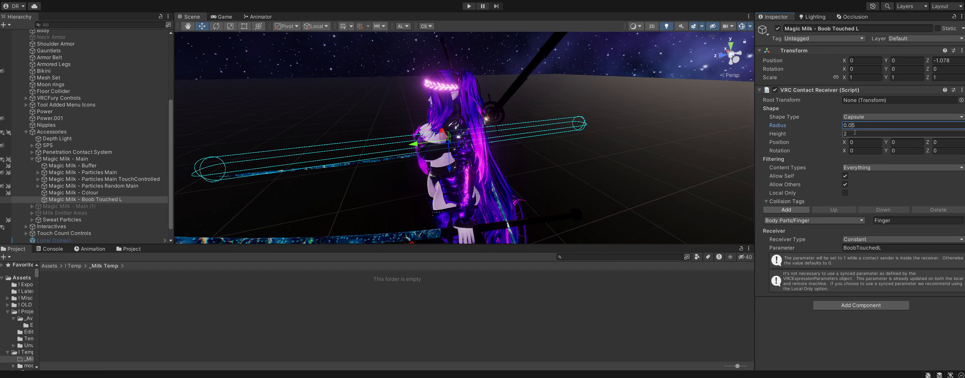
{"action": "left_click", "coordinate": [855, 133]}
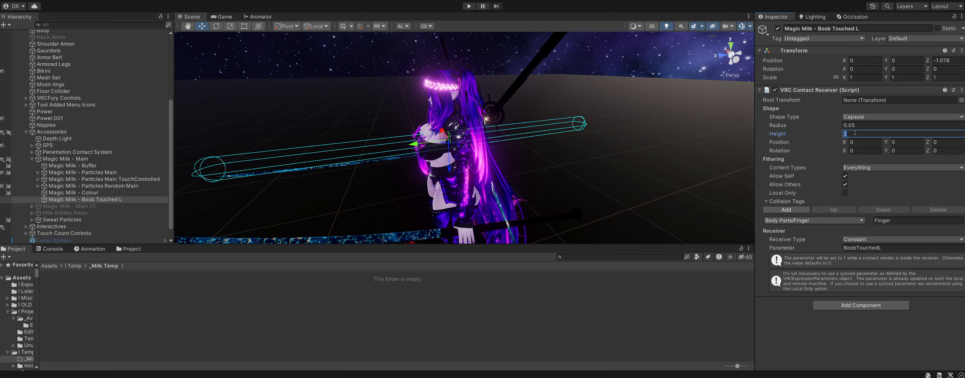
{"action": "type", "text": "0"}
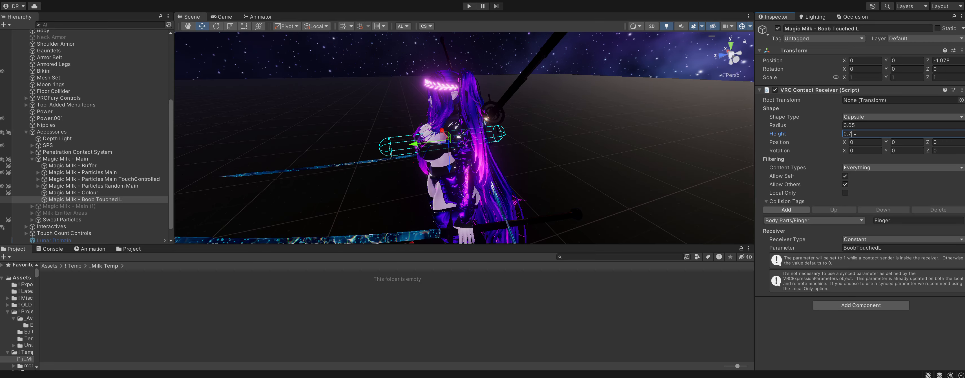
{"action": "type", "text": ".7"}
{"action": "key", "text": "BackSpace"}
{"action": "type", "text": "3"}
- Move the contact capsule to the left side of the avatar's chest, at about X -0.059 and Y 0.045
{"action": "left_click_drag", "start_coordinate": [397, 161], "coordinate": [477, 161], "text": "alt"}
{"action": "scroll", "coordinate": [554, 146], "scroll_direction": "up", "scroll_amount": 4}
{"action": "mouse_move", "coordinate": [476, 162]}
{"action": "left_mouse_down", "text": "alt"}
{"action": "mouse_move", "coordinate": [389, 159]}
{"action": "mouse_move", "coordinate": [464, 153]}
{"action": "left_mouse_up", "text": "alt"}
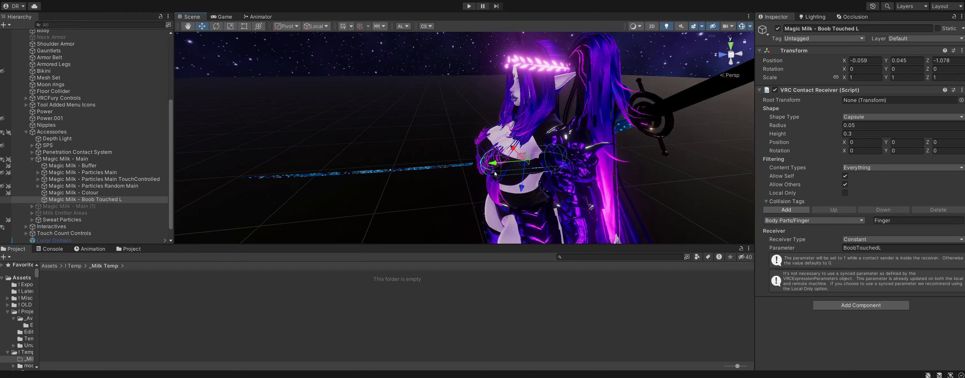
- Rotate the contact capsule about 40.5° around X and reposition it on the chest at about Y 0.075, Z -1.113
{"action": "scroll", "coordinate": [536, 152], "scroll_direction": "up", "scroll_amount": 4}
{"action": "left_click_drag", "start_coordinate": [577, 152], "coordinate": [530, 150], "text": "alt"}
{"action": "key", "text": "e"}
{"action": "left_click_drag", "start_coordinate": [498, 115], "coordinate": [452, 132]}
{"action": "key", "text": "w"}
{"action": "left_click_drag", "start_coordinate": [424, 154], "coordinate": [527, 148], "text": "alt"}
{"action": "left_click_drag", "start_coordinate": [527, 148], "coordinate": [525, 170], "text": "alt"}
{"action": "scroll", "coordinate": [524, 170], "scroll_direction": "up", "scroll_amount": 4}
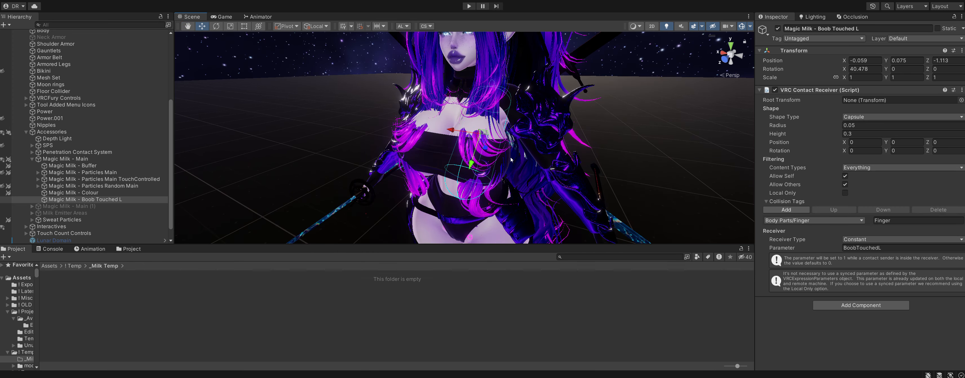
- Try a capsule height of 0.7, set it back to 0.3, and set the radius to 0.075
{"action": "key", "text": "r"}
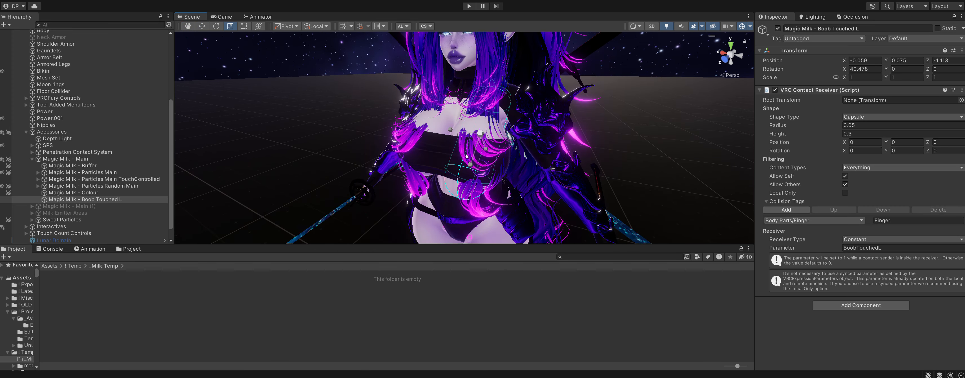
{"action": "left_click_drag", "start_coordinate": [556, 158], "coordinate": [656, 154], "text": "alt"}
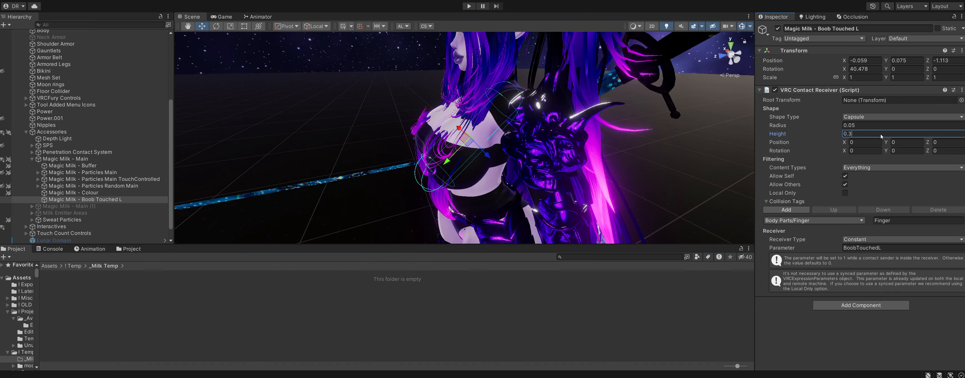
{"action": "type", "text": "7"}
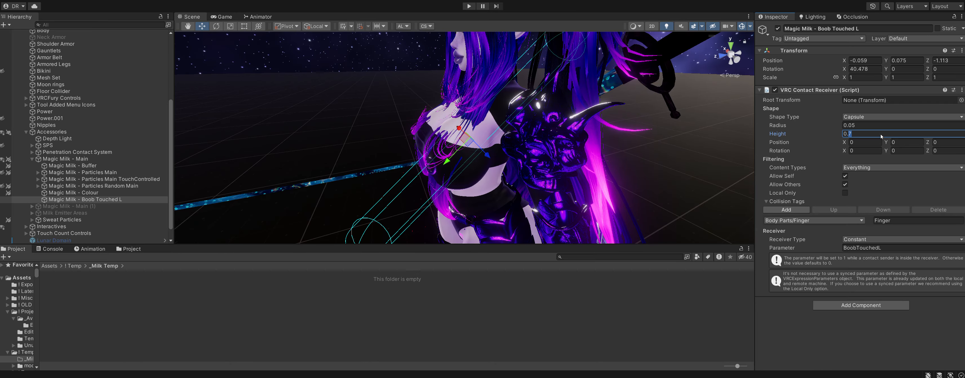
{"action": "type", "text": "3"}
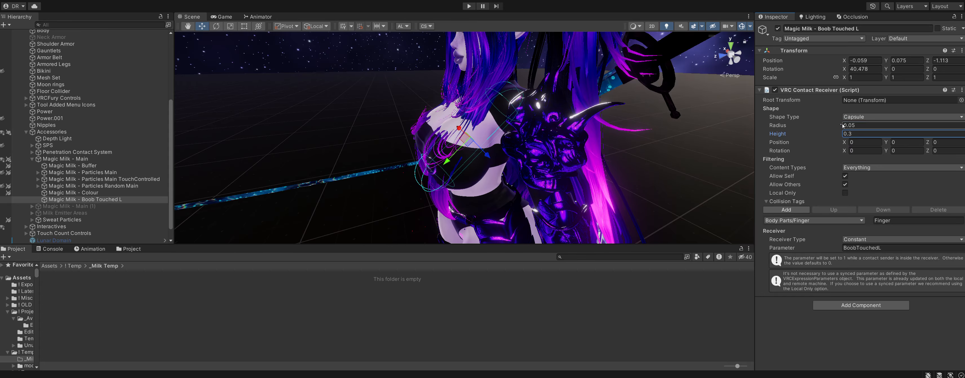
{"action": "left_click", "coordinate": [851, 125]}
{"action": "type", "text": "0.075"}
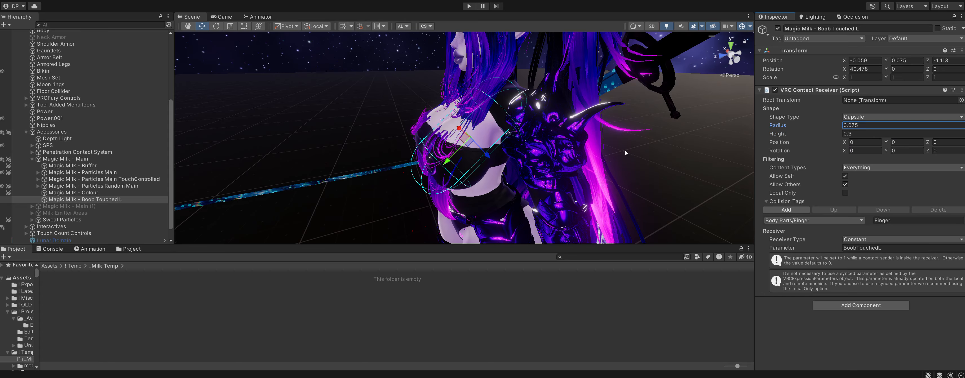
- Set the height of the Magic Milk - Boob Touched L contact capsule to 0.2
{"action": "left_click_drag", "start_coordinate": [624, 153], "coordinate": [659, 139], "text": "alt"}
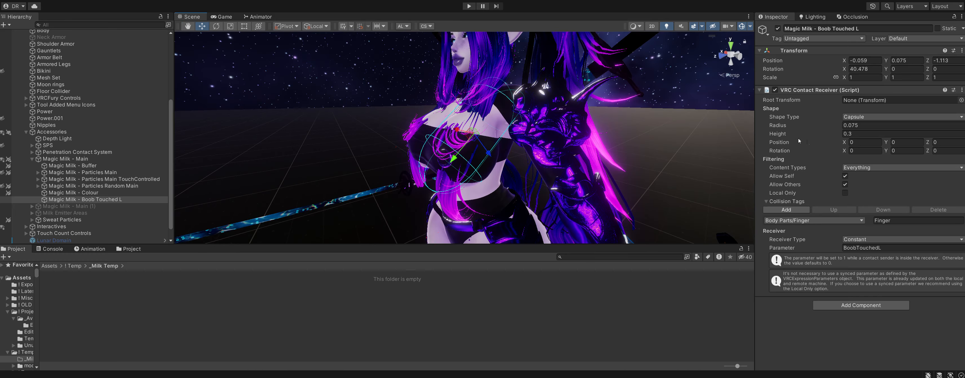
{"action": "left_click", "coordinate": [858, 133]}
{"action": "type", "text": "0.2"}
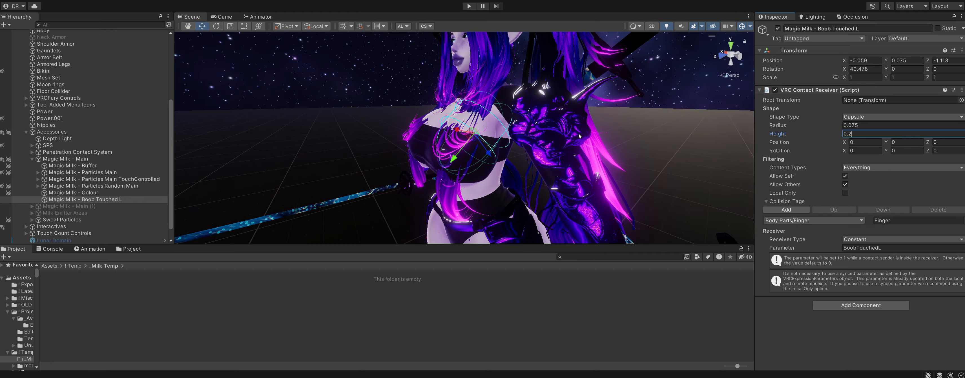
- Reposition the contact capsule over the avatar's left breast at about X -0.0675, Y 0.105, Z -1.0874
{"action": "left_click_drag", "start_coordinate": [578, 135], "coordinate": [495, 140], "text": "alt"}
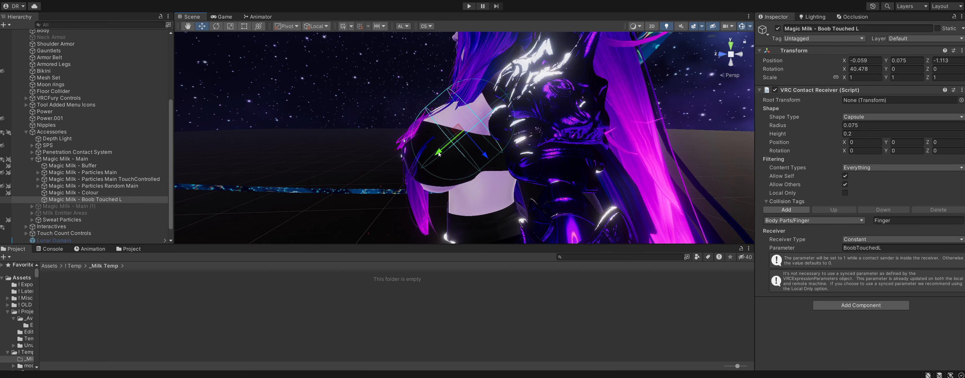
{"action": "left_click_drag", "start_coordinate": [439, 155], "coordinate": [558, 82]}
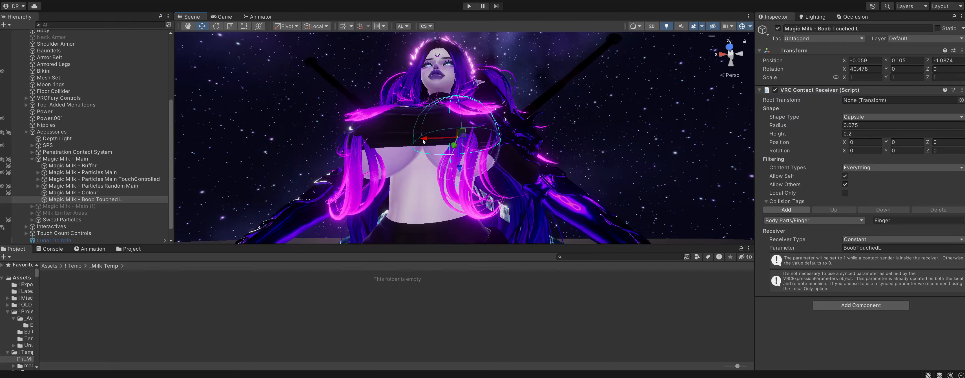
{"action": "mouse_move", "coordinate": [424, 141]}
{"action": "left_mouse_down"}
{"action": "mouse_move", "coordinate": [437, 140]}
{"action": "mouse_move", "coordinate": [429, 141]}
{"action": "left_mouse_up"}
- Examine from the side and from above how the repositioned contact capsule covers the chest
{"action": "left_click_drag", "start_coordinate": [663, 64], "coordinate": [468, 154], "text": "alt"}
{"action": "scroll", "coordinate": [499, 128], "scroll_direction": "down", "scroll_amount": 3}
{"action": "middle_click_drag", "start_coordinate": [495, 150], "coordinate": [517, 160]}
{"action": "scroll", "coordinate": [487, 168], "scroll_direction": "up", "scroll_amount": 3}
{"action": "middle_click_drag", "start_coordinate": [463, 180], "coordinate": [482, 145]}
{"action": "scroll", "coordinate": [482, 145], "scroll_direction": "down", "scroll_amount": 4}
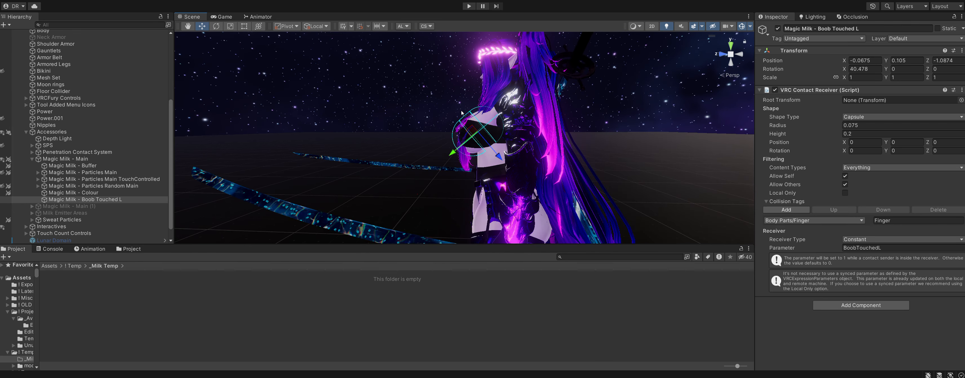
{"action": "left_click_drag", "start_coordinate": [431, 88], "coordinate": [480, 134], "text": "alt"}
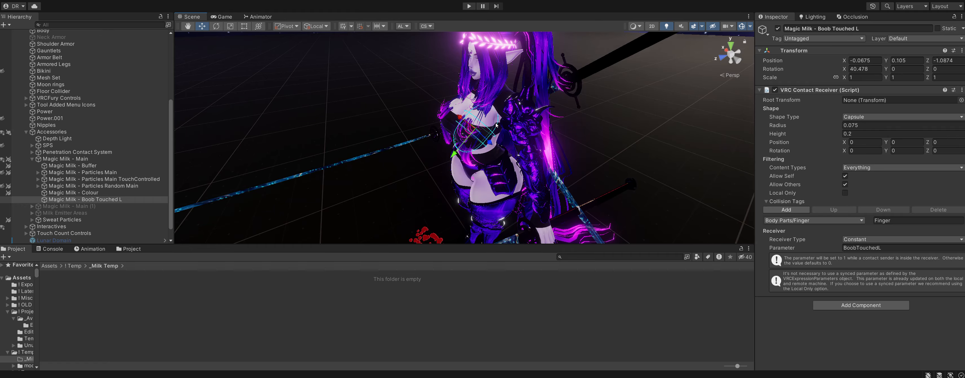
{"action": "left_click_drag", "start_coordinate": [507, 122], "coordinate": [474, 85], "text": "alt"}
{"action": "scroll", "coordinate": [476, 128], "scroll_direction": "up", "scroll_amount": 3}
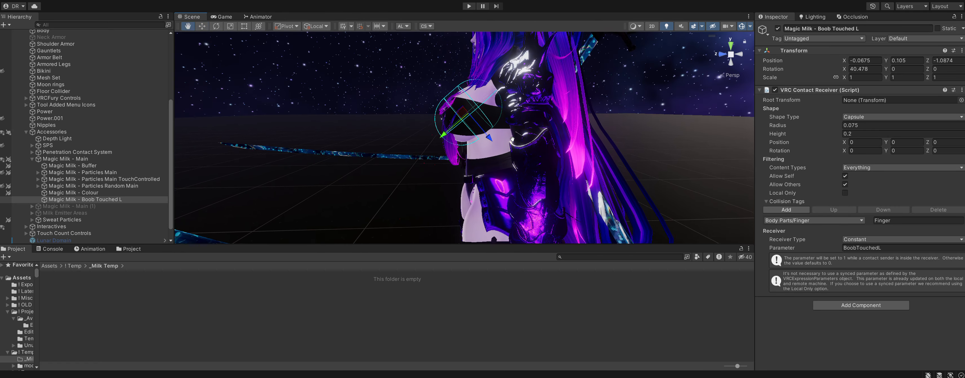
{"action": "left_click_drag", "start_coordinate": [484, 149], "coordinate": [535, 126], "text": "alt"}
{"action": "scroll", "coordinate": [468, 149], "scroll_direction": "down", "scroll_amount": 5}
- Try scaling the contact capsule up to about 2.14 and moving it in front of the chest, and undo these changes
{"action": "key", "text": "r"}
{"action": "key", "text": "w"}
{"action": "left_click_drag", "start_coordinate": [480, 110], "coordinate": [499, 137]}
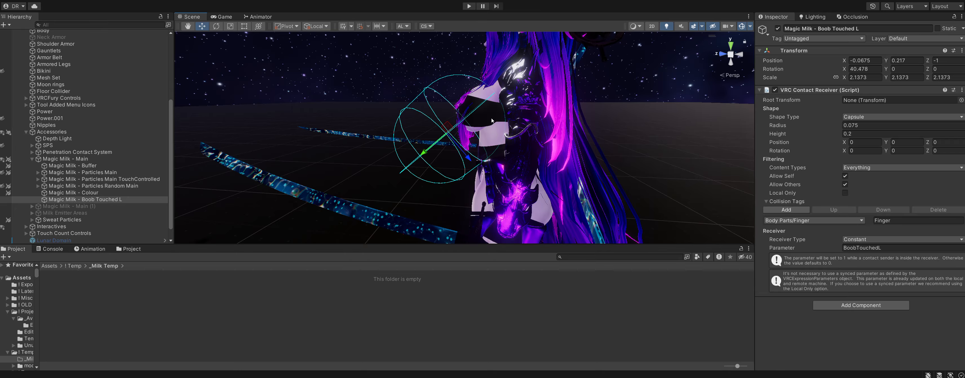
{"action": "key", "text": "ctrl+z"}
{"action": "key", "text": "ctrl+z"}
{"action": "key", "text": "ctrl+z"}
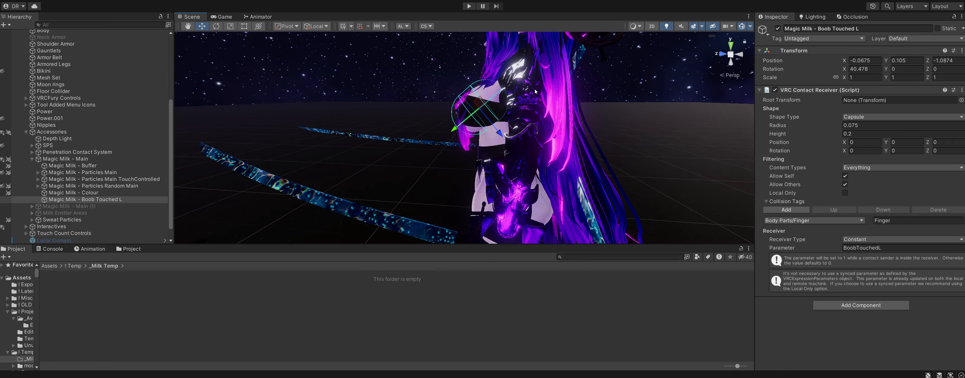
- Inspect the contact capsule's fit on the chest from the side and the front
{"action": "left_click_drag", "start_coordinate": [484, 116], "coordinate": [373, 117], "text": "alt"}
{"action": "left_click_drag", "start_coordinate": [404, 163], "coordinate": [596, 172], "text": "alt"}
{"action": "left_click_drag", "start_coordinate": [539, 141], "coordinate": [423, 171], "text": "alt"}
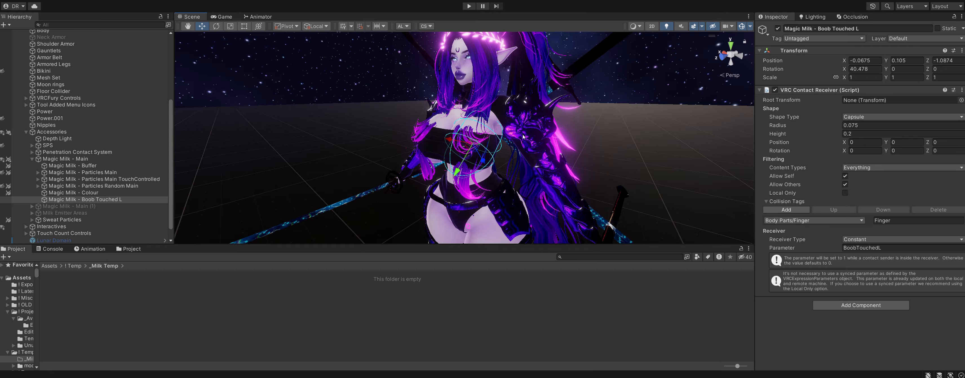
{"action": "left_click_drag", "start_coordinate": [545, 138], "coordinate": [472, 136], "text": "alt"}
{"action": "left_click_drag", "start_coordinate": [409, 121], "coordinate": [476, 81], "text": "alt"}
{"action": "scroll", "coordinate": [487, 123], "scroll_direction": "up", "scroll_amount": 5}
{"action": "mouse_move", "coordinate": [500, 157]}
{"action": "left_mouse_down", "text": "alt"}
{"action": "mouse_move", "coordinate": [505, 134]}
{"action": "mouse_move", "coordinate": [299, 203]}
{"action": "mouse_move", "coordinate": [466, 159]}
{"action": "mouse_move", "coordinate": [500, 171]}
{"action": "left_mouse_up", "text": "alt"}
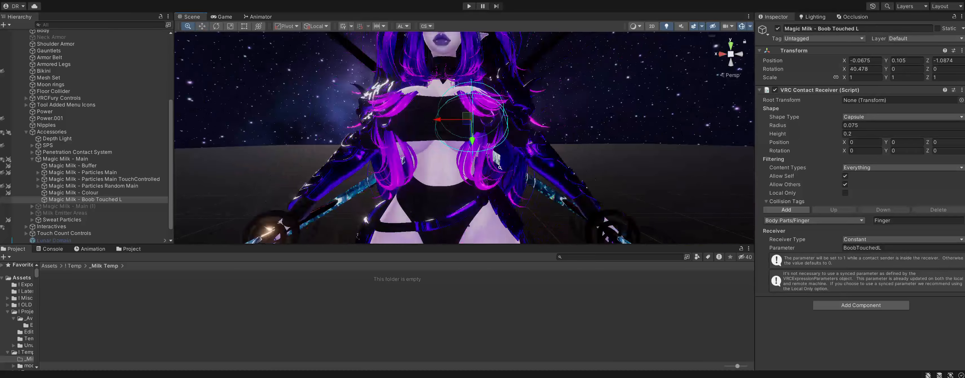
{"action": "scroll", "coordinate": [500, 170], "scroll_direction": "down", "scroll_amount": 4}
- Duplicate the Magic Milk - Boob Touched L contact receiver and rename the copy Magic Milk - Boob Touched R
{"action": "left_click", "coordinate": [129, 200]}
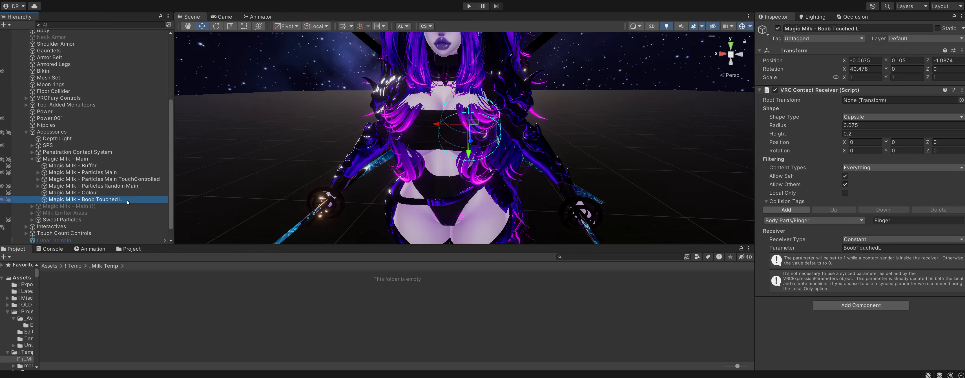
{"action": "key", "text": "ctrl+d"}
{"action": "key", "text": "F2"}
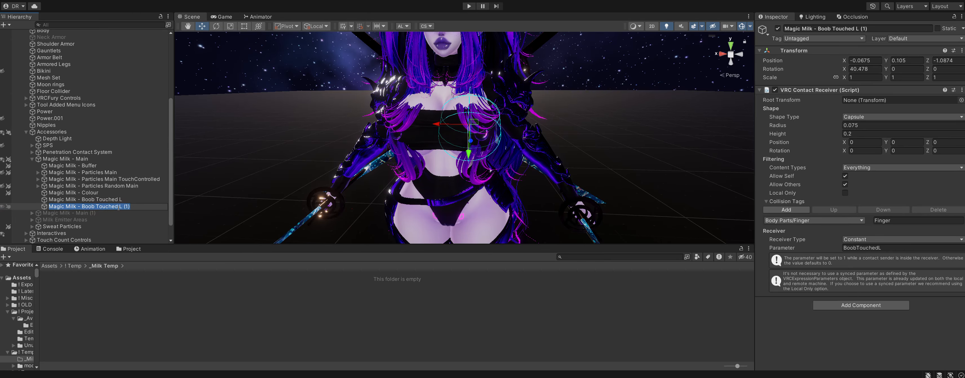
{"action": "left_click_drag", "start_coordinate": [117, 207], "coordinate": [132, 207]}
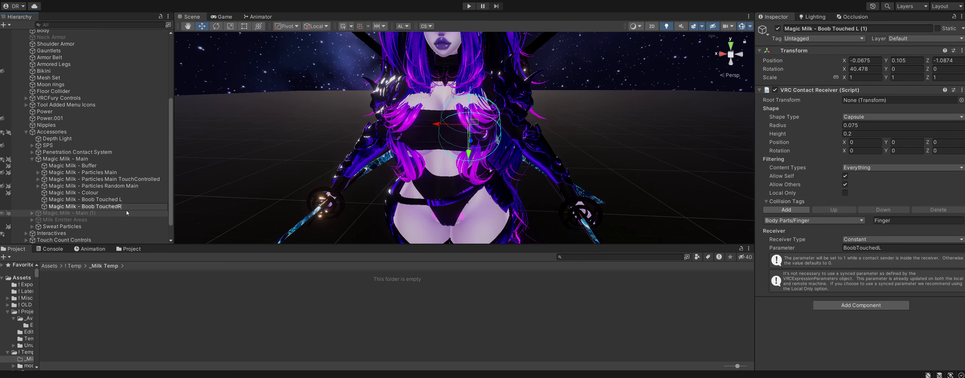
{"action": "key", "text": "Return"}
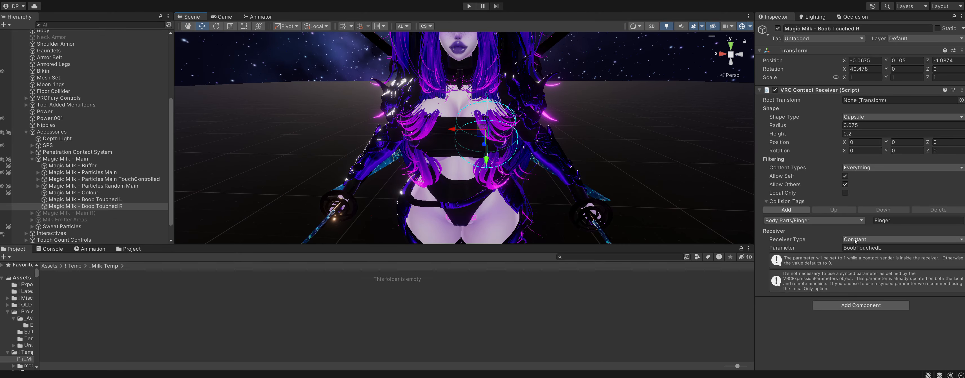
- Change the duplicated receiver's parameter to BoobTouchedR
{"action": "left_click", "coordinate": [861, 248]}
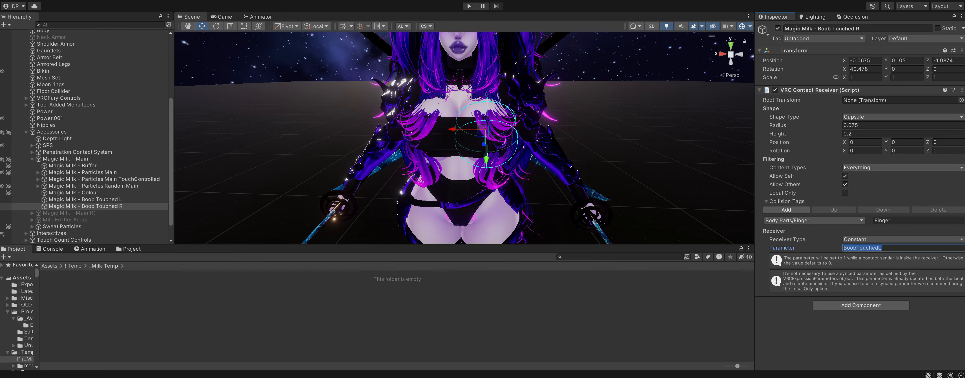
{"action": "left_click_drag", "start_coordinate": [878, 248], "coordinate": [883, 251]}
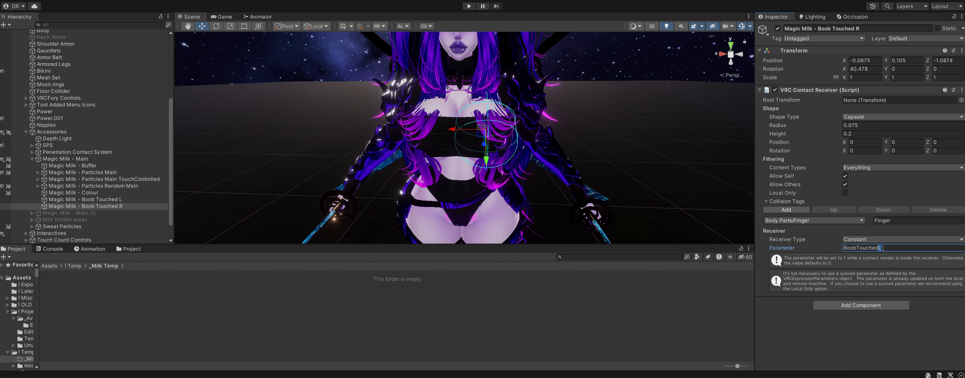
{"action": "type", "text": "R"}
- Mirror the Boob Touched R receiver to the avatar's other side by setting its X position to 0.0675
{"action": "right_click_drag", "start_coordinate": [617, 182], "coordinate": [616, 170]}
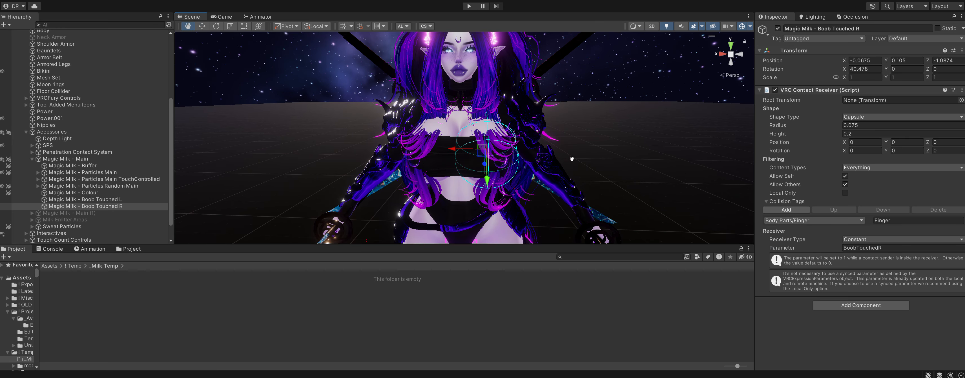
{"action": "middle_click_drag", "start_coordinate": [571, 159], "coordinate": [597, 158]}
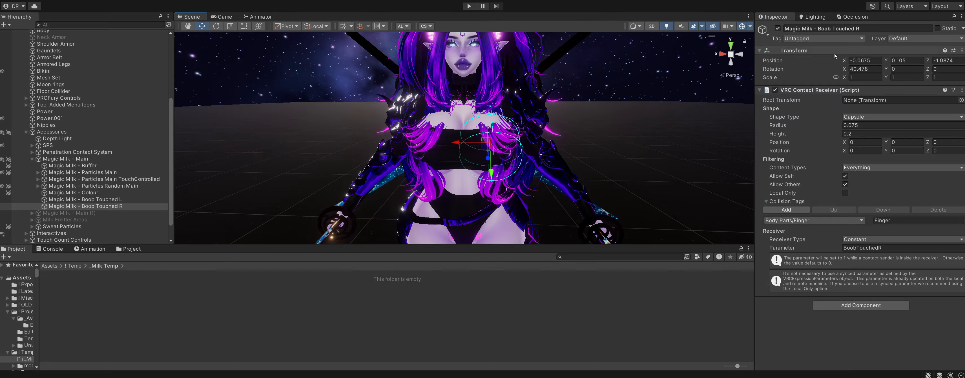
{"action": "left_click", "coordinate": [857, 61]}
{"action": "left_click", "coordinate": [850, 60]}
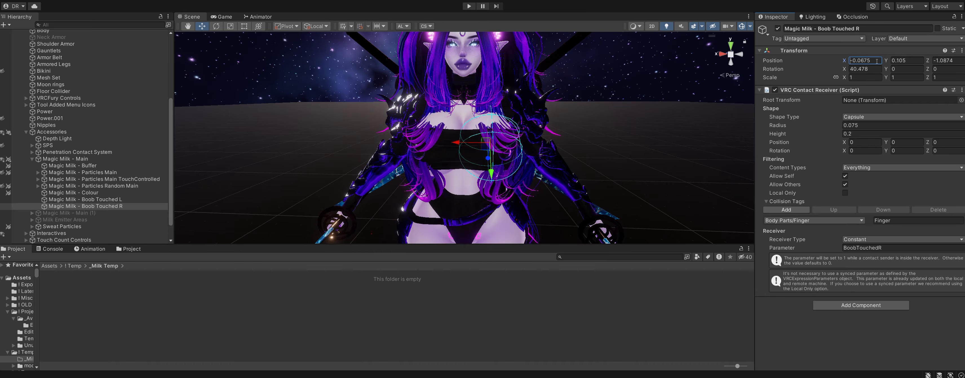
{"action": "key", "text": "Delete"}
- Select both Boob Touched receivers and examine their placement on the chest from several angles
{"action": "scroll", "coordinate": [571, 142], "scroll_direction": "down", "scroll_amount": 5}
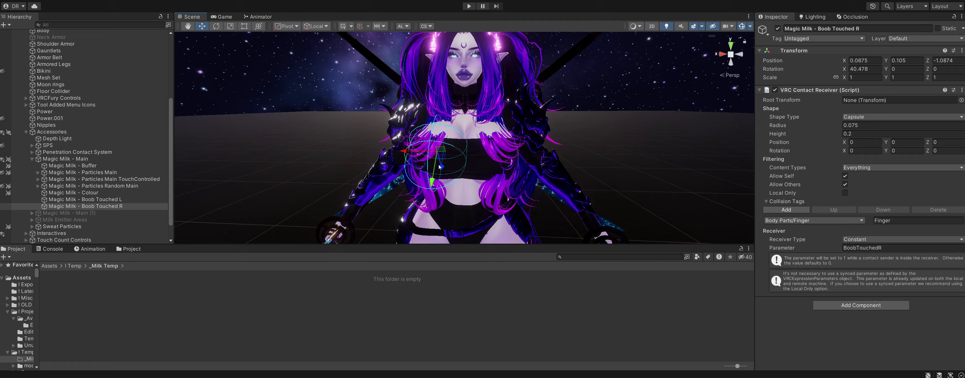
{"action": "left_click", "coordinate": [139, 199], "text": "ctrl"}
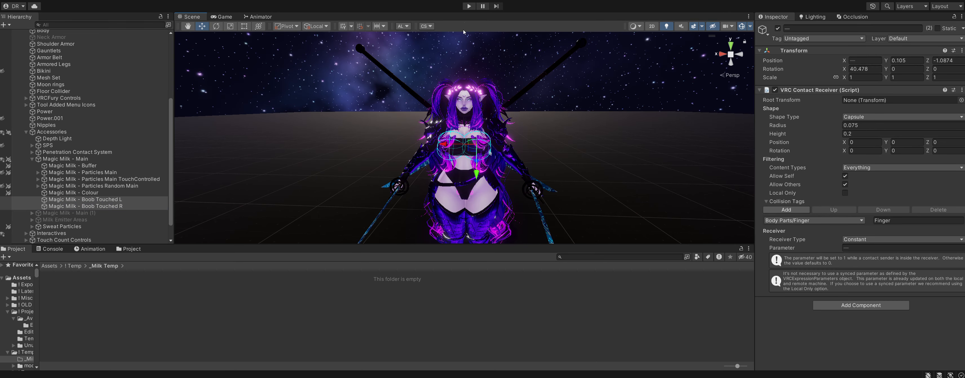
{"action": "scroll", "coordinate": [472, 170], "scroll_direction": "up", "scroll_amount": 6}
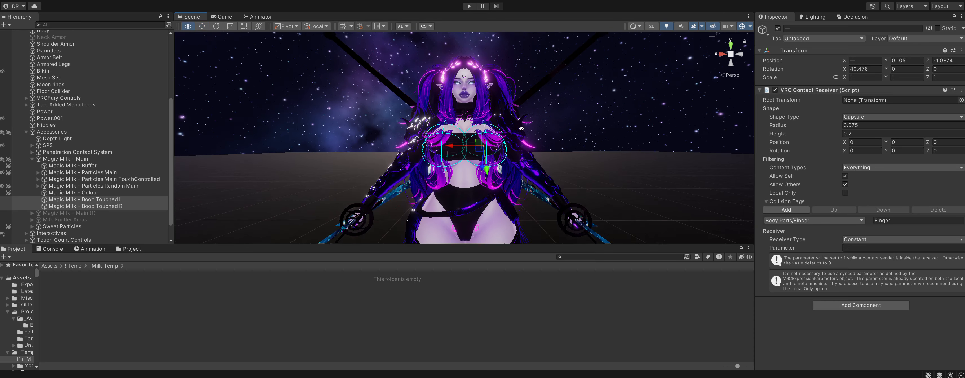
{"action": "scroll", "coordinate": [472, 170], "scroll_direction": "up", "scroll_amount": 1}
{"action": "left_click_drag", "start_coordinate": [472, 170], "coordinate": [516, 213], "text": "alt"}
{"action": "scroll", "coordinate": [475, 161], "scroll_direction": "up", "scroll_amount": 3}
{"action": "scroll", "coordinate": [529, 156], "scroll_direction": "down", "scroll_amount": 3}
{"action": "left_click_drag", "start_coordinate": [547, 200], "coordinate": [642, 98], "text": "alt"}
{"action": "left_click_drag", "start_coordinate": [380, 134], "coordinate": [409, 172], "text": "alt"}
{"action": "right_click_drag", "start_coordinate": [409, 173], "coordinate": [542, 155], "text": "alt"}
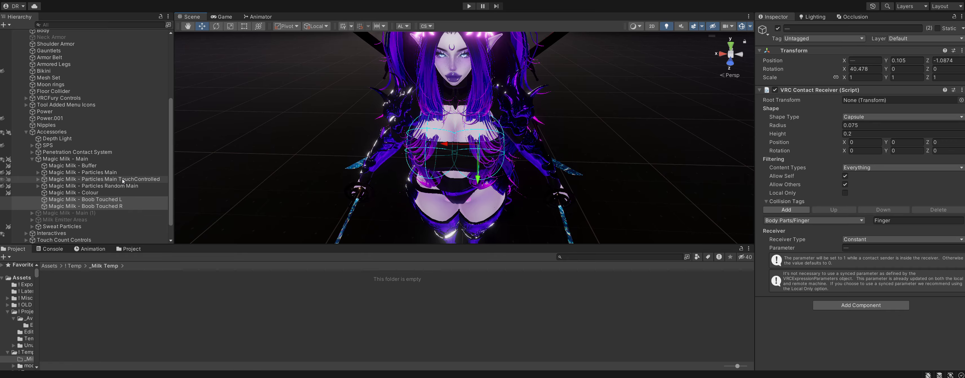
{"action": "middle_click_drag", "start_coordinate": [543, 144], "coordinate": [541, 157]}
{"action": "left_click_drag", "start_coordinate": [541, 157], "coordinate": [431, 109], "text": "alt"}
{"action": "middle_click_drag", "start_coordinate": [431, 108], "coordinate": [390, 126]}
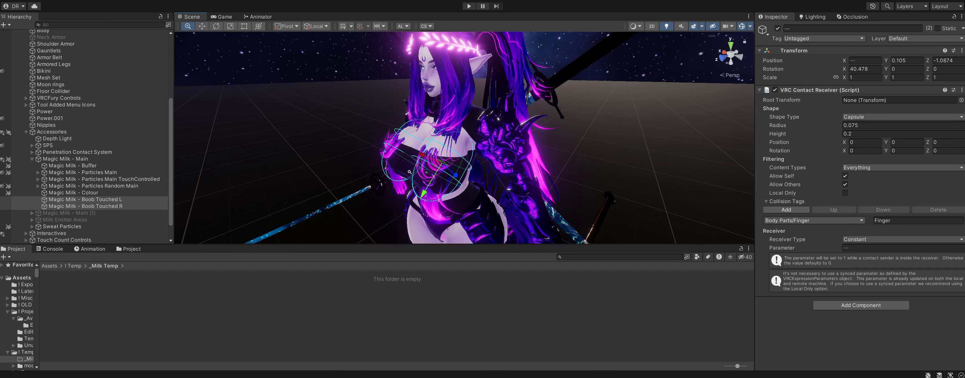
- Open the Emission settings of the Magic Milk - Particles Main TouchControlled particle system
{"action": "left_click", "coordinate": [96, 181]}
{"action": "scroll", "coordinate": [371, 180], "scroll_direction": "down", "scroll_amount": 5}
{"action": "mouse_move", "coordinate": [446, 150]}
{"action": "middle_mouse_down"}
{"action": "mouse_move", "coordinate": [462, 119]}
{"action": "mouse_move", "coordinate": [465, 149]}
{"action": "middle_mouse_up"}
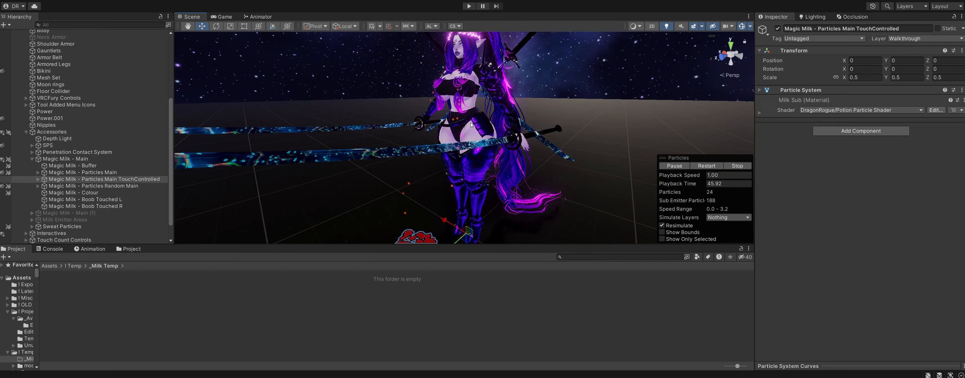
{"action": "scroll", "coordinate": [465, 150], "scroll_direction": "up", "scroll_amount": 2}
{"action": "left_click_drag", "start_coordinate": [467, 130], "coordinate": [512, 153], "text": "alt"}
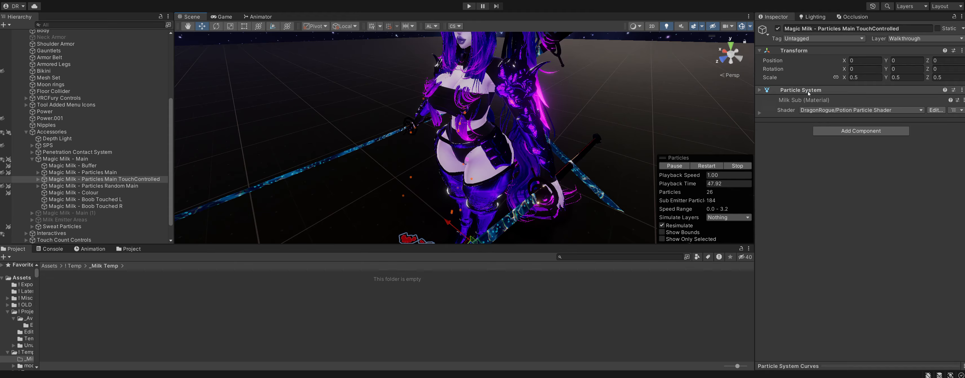
{"action": "left_click", "coordinate": [824, 90]}
{"action": "scroll", "coordinate": [847, 217], "scroll_direction": "down", "scroll_amount": 4}
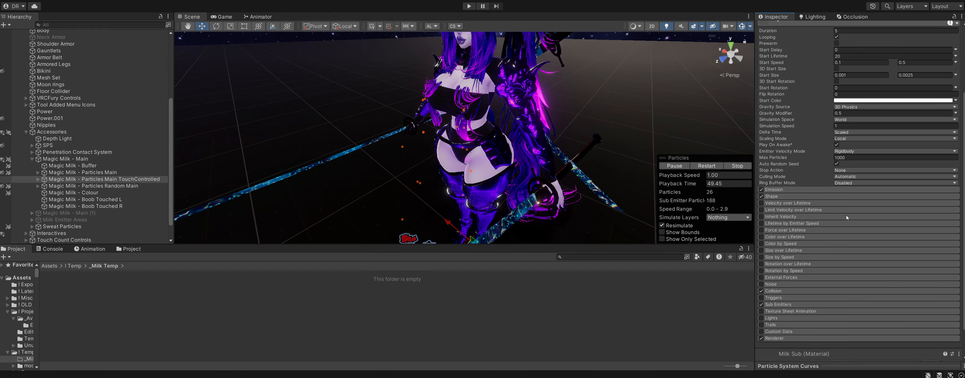
{"action": "left_click", "coordinate": [768, 190]}
- Switch the emission's Rate over Time to a single constant value and set it to 25
{"action": "left_click_drag", "start_coordinate": [504, 187], "coordinate": [498, 161], "text": "alt"}
{"action": "mouse_move", "coordinate": [492, 178]}
{"action": "middle_mouse_down"}
{"action": "mouse_move", "coordinate": [487, 160]}
{"action": "mouse_move", "coordinate": [491, 168]}
{"action": "middle_mouse_up"}
{"action": "left_click_drag", "start_coordinate": [490, 169], "coordinate": [514, 183], "text": "alt"}
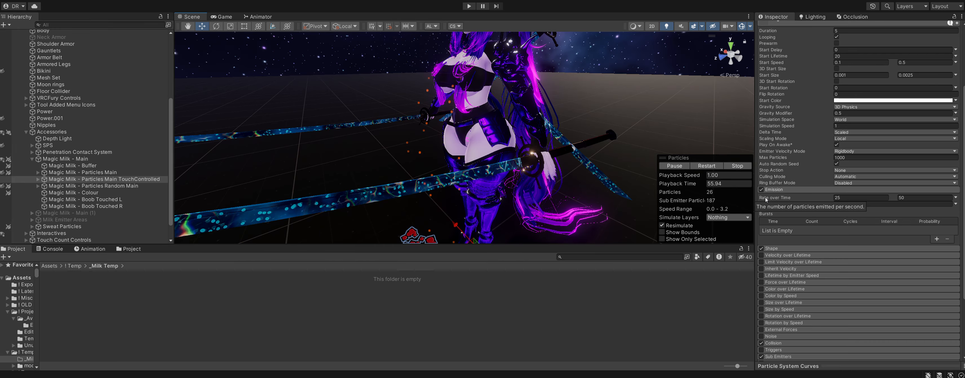
{"action": "left_click", "coordinate": [955, 198]}
{"action": "left_click", "coordinate": [914, 203]}
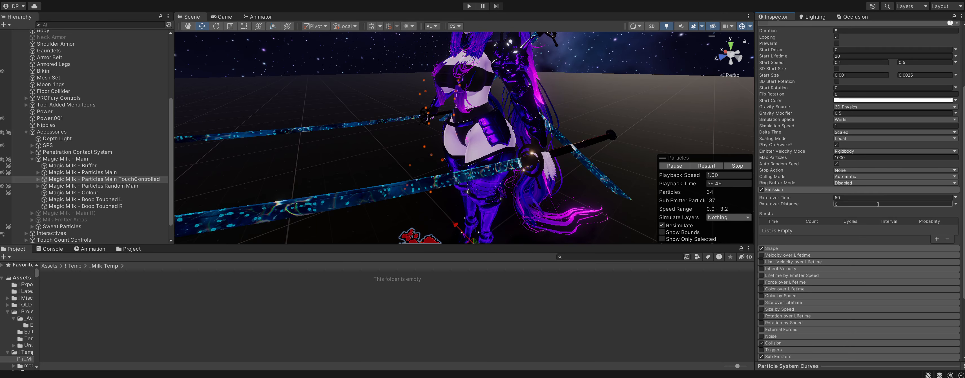
{"action": "left_click", "coordinate": [847, 197]}
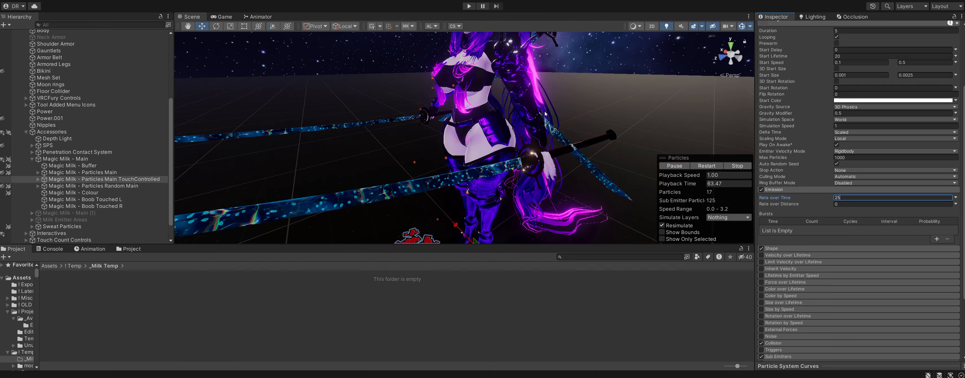
{"action": "left_click_drag", "start_coordinate": [546, 114], "coordinate": [496, 124], "text": "alt"}
- Set the emission's Rate over Time to 15 and check the particle flow on the avatar
{"action": "left_click", "coordinate": [852, 199]}
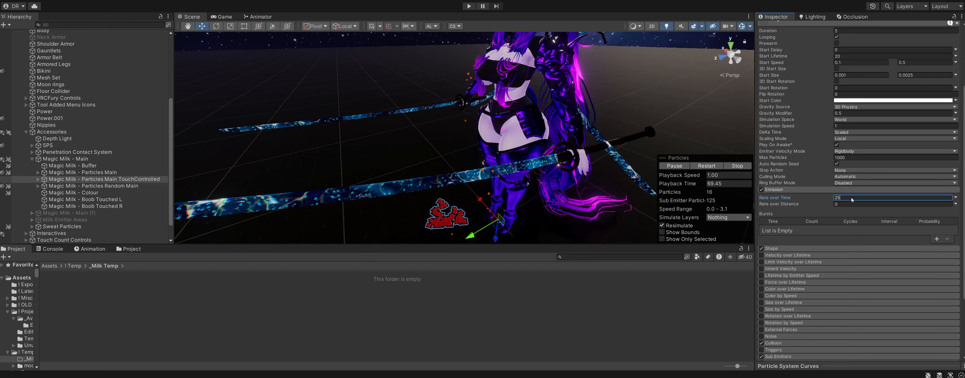
{"action": "type", "text": "15"}
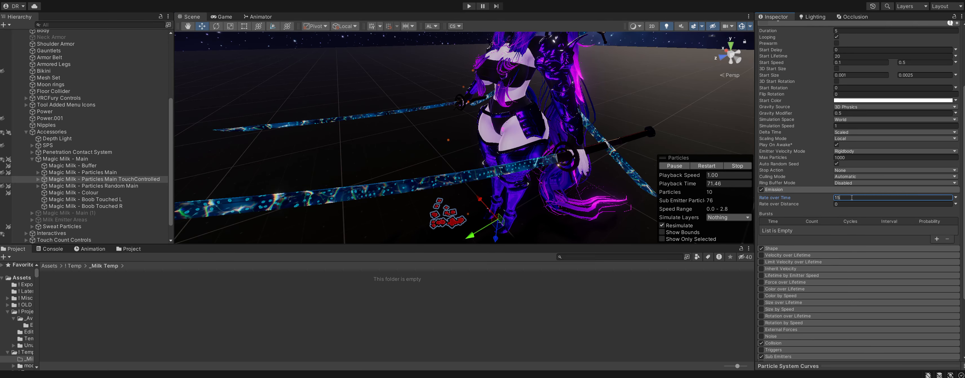
{"action": "left_click_drag", "start_coordinate": [504, 140], "coordinate": [521, 126], "text": "alt"}
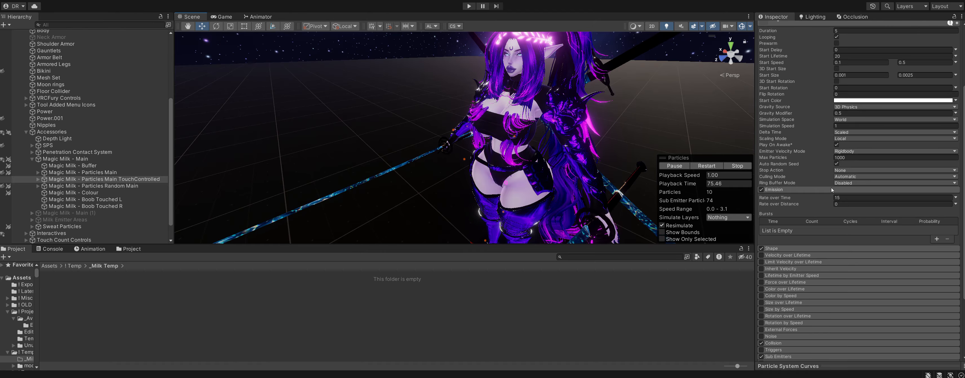
- Try a higher emission Rate over Time on the touch-controlled particles, undo it, and check the flow from the avatar's side
{"action": "left_click_drag", "start_coordinate": [585, 126], "coordinate": [529, 133], "text": "alt"}
{"action": "middle_click_drag", "start_coordinate": [528, 133], "coordinate": [495, 129]}
{"action": "left_click_drag", "start_coordinate": [783, 198], "coordinate": [912, 204]}
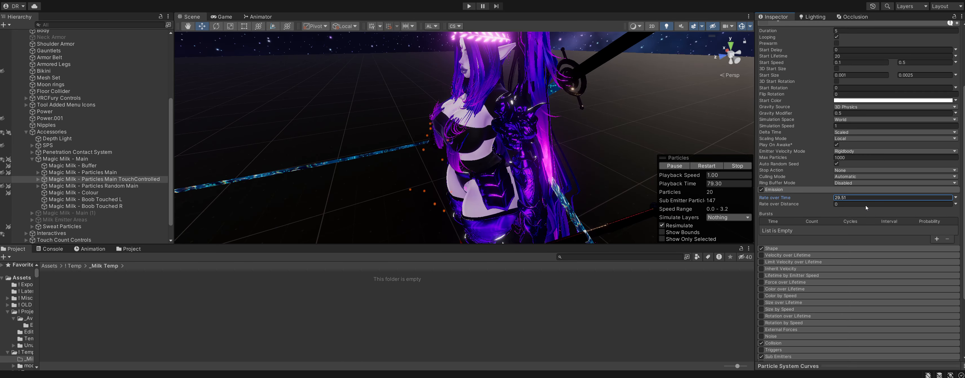
{"action": "key", "text": "ctrl+z"}
{"action": "middle_click_drag", "start_coordinate": [492, 148], "coordinate": [454, 162]}
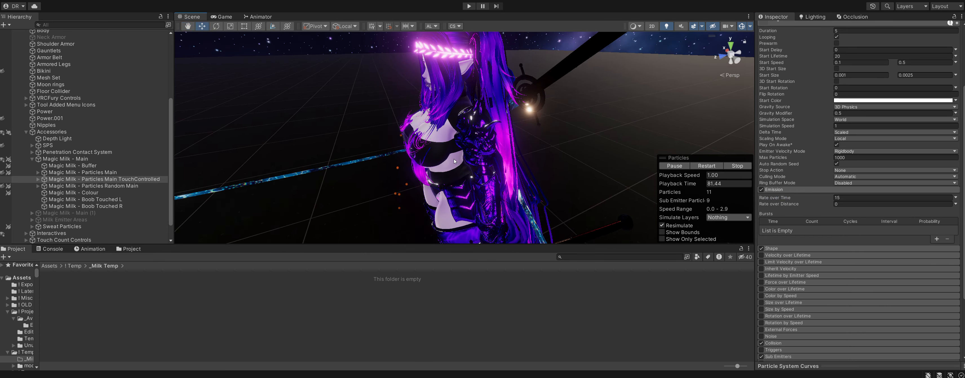
{"action": "left_click_drag", "start_coordinate": [454, 162], "coordinate": [479, 158], "text": "alt"}
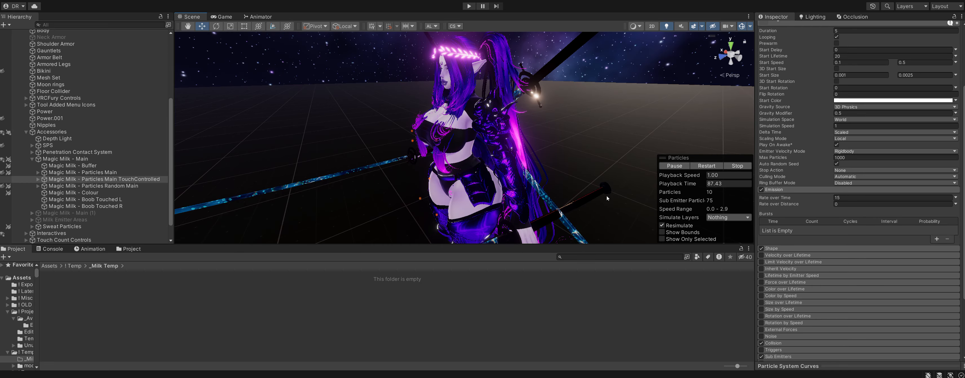
- Review the contact receiver settings of the Magic Milk - Boob Touched L and R objects
{"action": "left_click", "coordinate": [112, 199]}
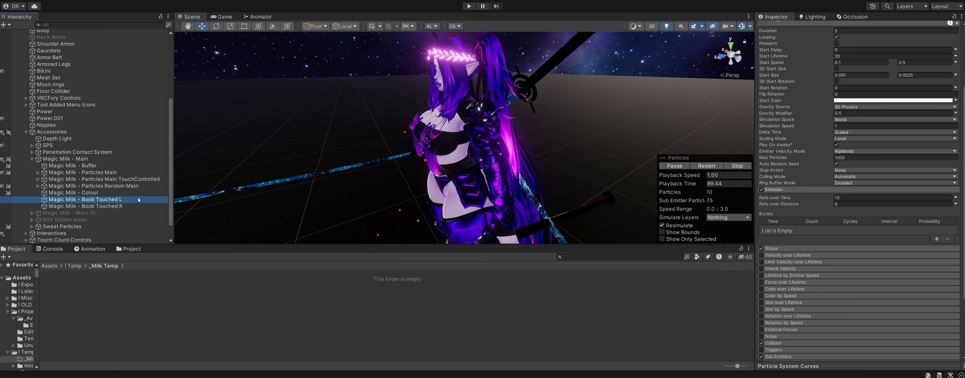
{"action": "left_click", "coordinate": [132, 206], "text": "shift"}
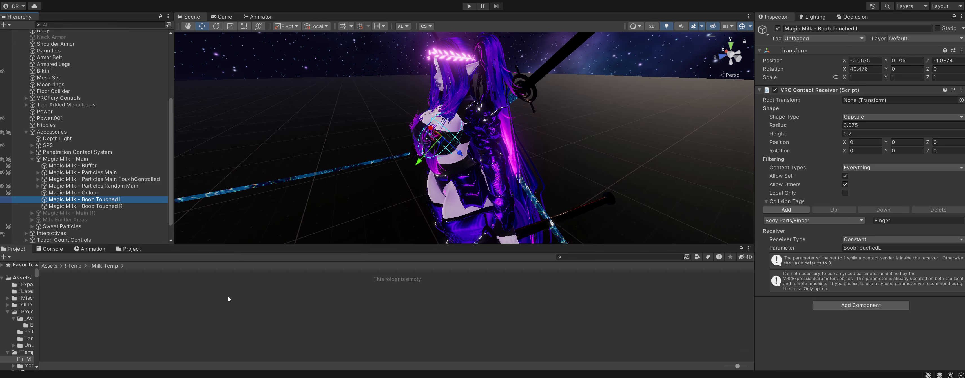
{"action": "left_click", "coordinate": [220, 287]}
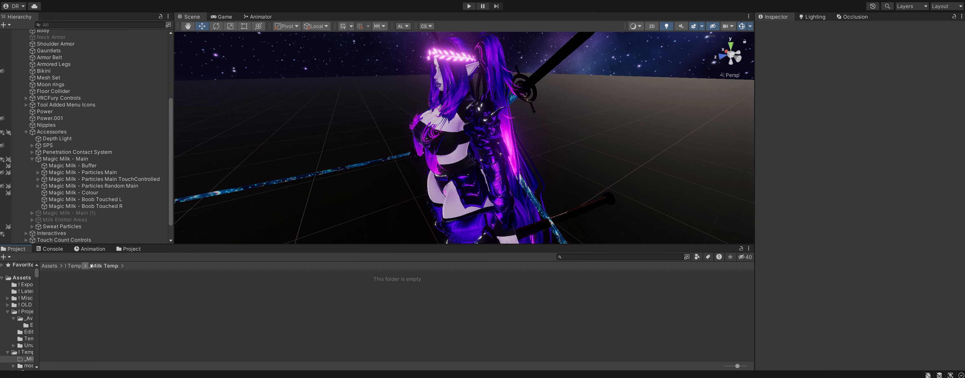
- Create an Animator Controller named "Boob Touched Milk" in the _Milk Temp folder
{"action": "right_click", "coordinate": [226, 293]}
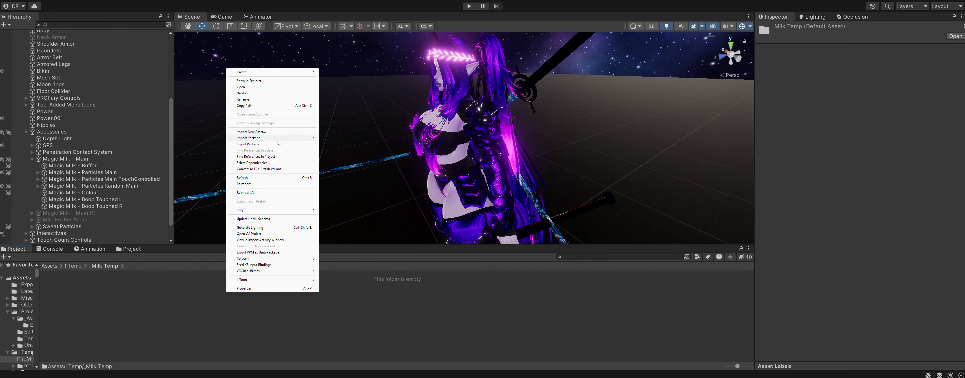
{"action": "mouse_move", "coordinate": [279, 73]}
{"action": "right_click", "coordinate": [248, 342]}
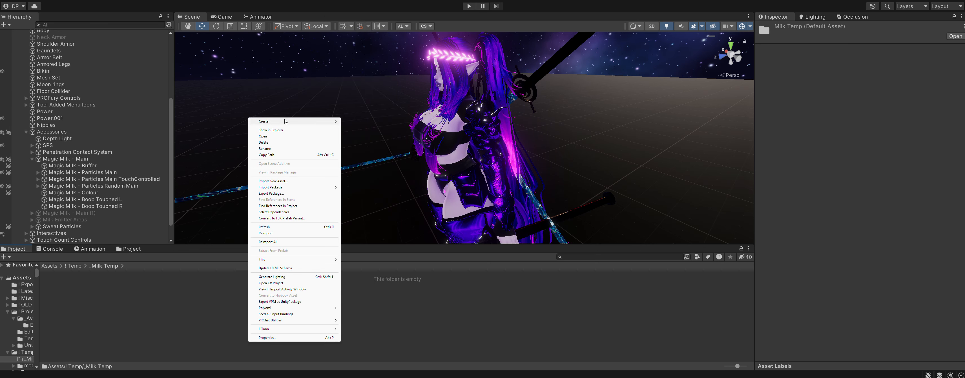
{"action": "mouse_move", "coordinate": [331, 124]}
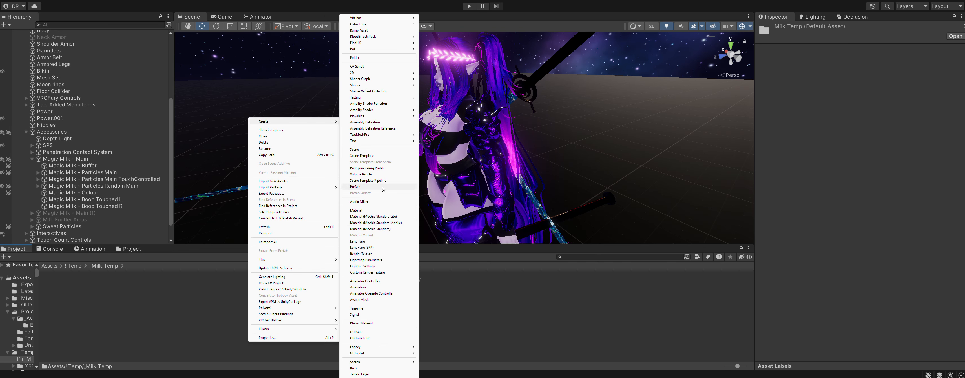
{"action": "left_click", "coordinate": [364, 281]}
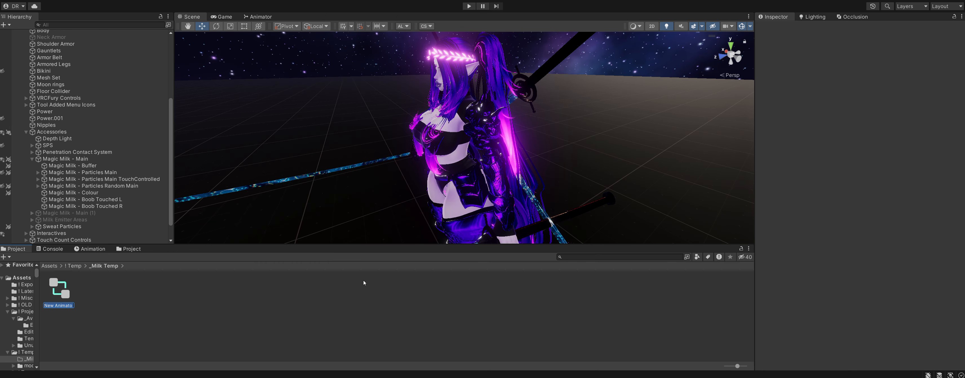
{"action": "type", "text": "Boob Touched "}
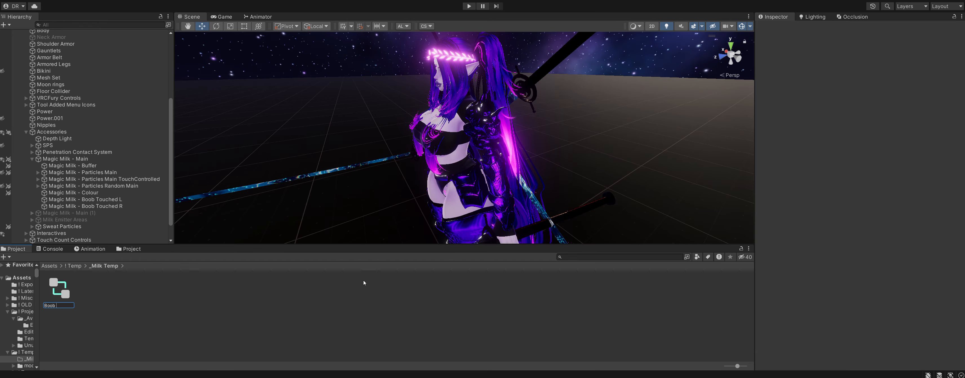
{"action": "type", "text": "Milk"}
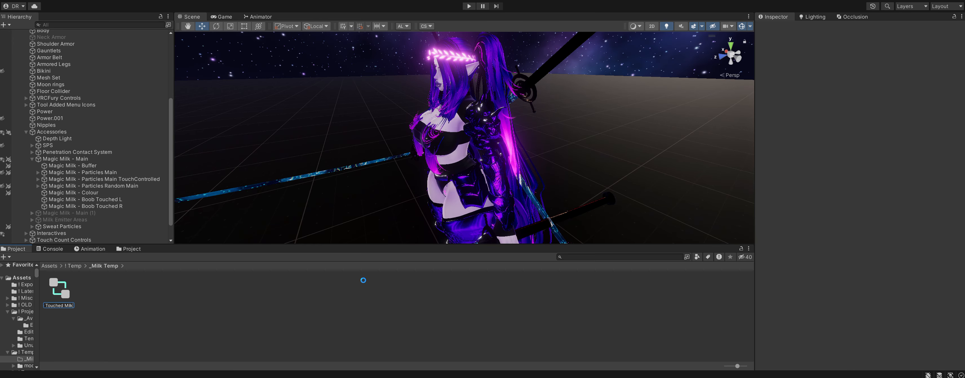
{"action": "key", "text": "Return"}
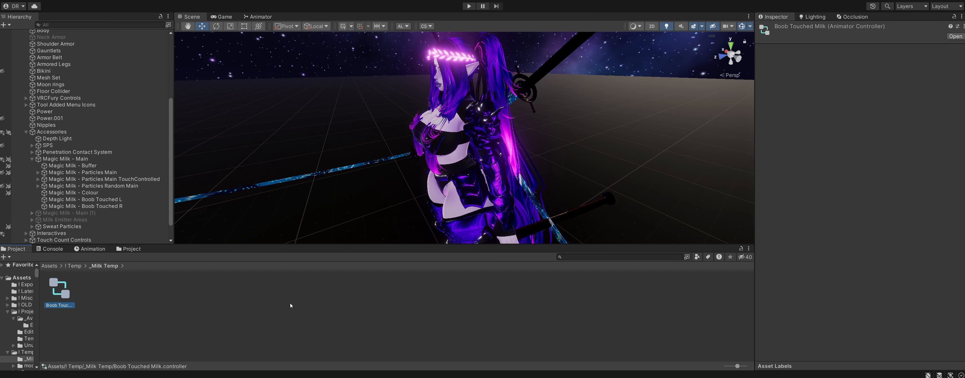
- Open the Boob Touched Milk controller, arrange Exit below Any State with Entry beside them, and select Magic Milk - Particles Main TouchControlled
{"action": "double_click", "coordinate": [61, 290]}
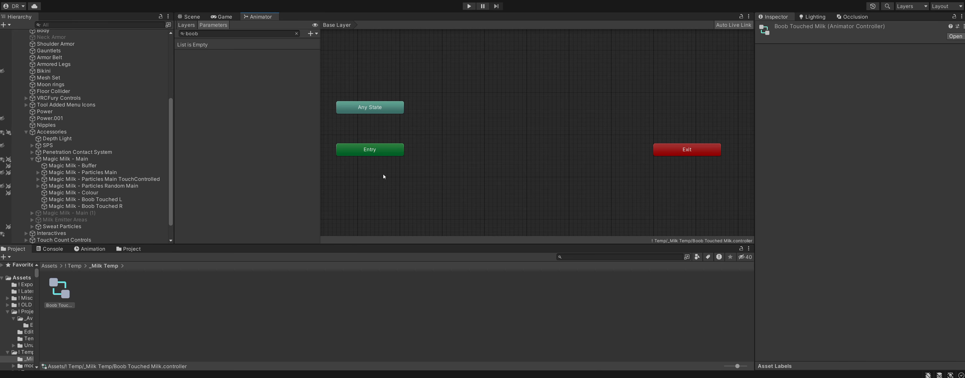
{"action": "left_click_drag", "start_coordinate": [668, 154], "coordinate": [539, 104]}
{"action": "left_click_drag", "start_coordinate": [399, 110], "coordinate": [403, 118]}
{"action": "left_click_drag", "start_coordinate": [383, 169], "coordinate": [383, 139]}
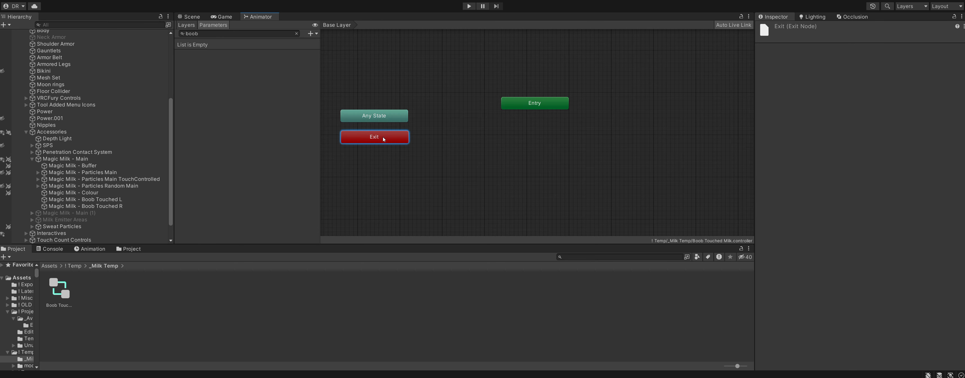
{"action": "left_click", "coordinate": [518, 125]}
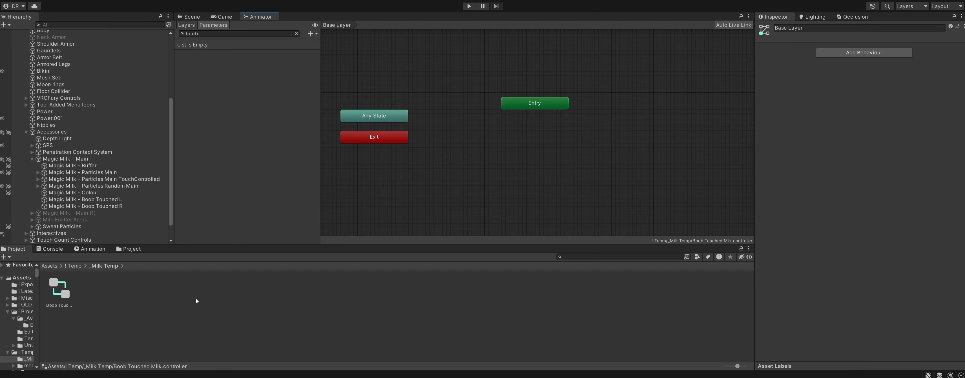
{"action": "left_click", "coordinate": [105, 181]}
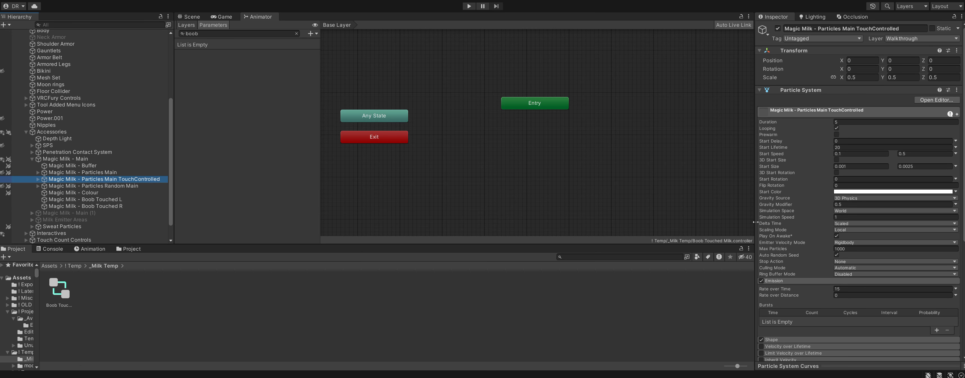
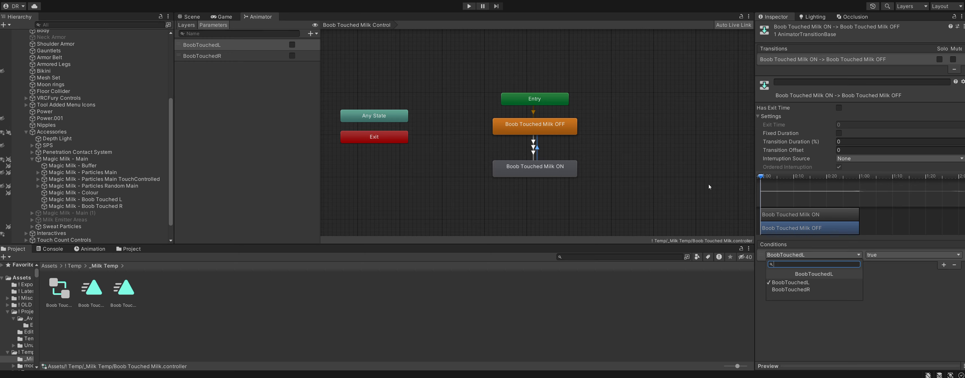
- Set the Boob Touched Milk ON to OFF transition's conditions to BoobTouchedL false and BoobTouchedR false
{"action": "left_click", "coordinate": [910, 255]}
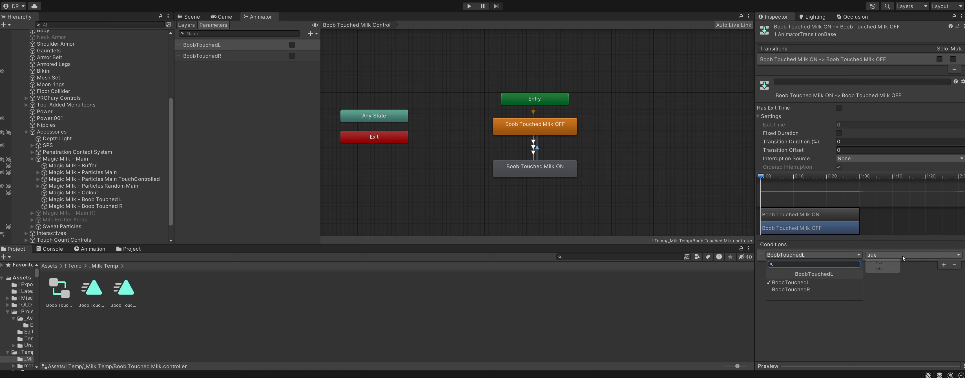
{"action": "left_click", "coordinate": [881, 270]}
{"action": "left_click", "coordinate": [943, 266]}
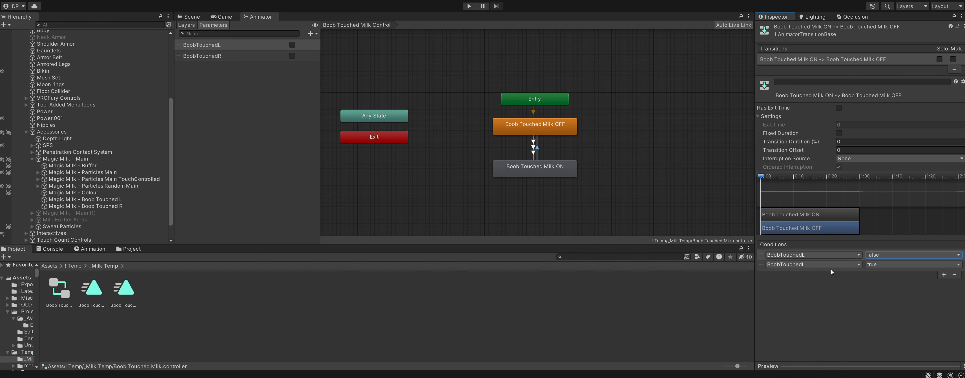
{"action": "left_click", "coordinate": [819, 265]}
{"action": "left_click", "coordinate": [811, 297]}
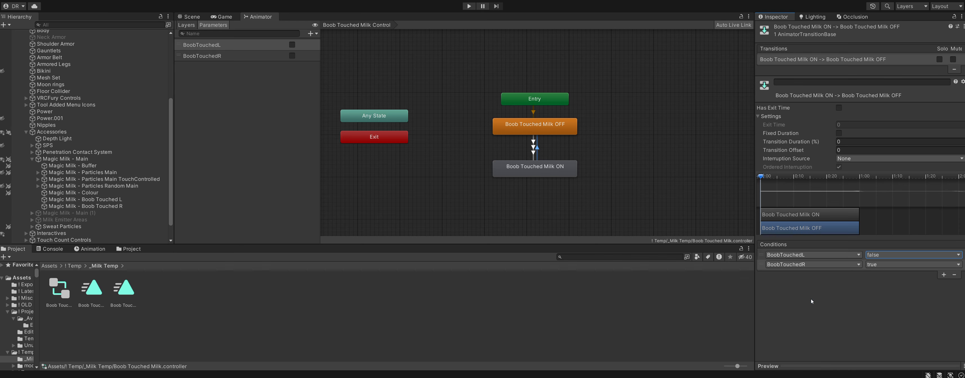
{"action": "left_click", "coordinate": [872, 267]}
{"action": "left_click", "coordinate": [886, 284]}
- Review the second OFF to ON transition, the Boob Touched Milk ON state, and the ON to OFF transition's conditions
{"action": "left_click", "coordinate": [533, 141]}
{"action": "left_click", "coordinate": [847, 69]}
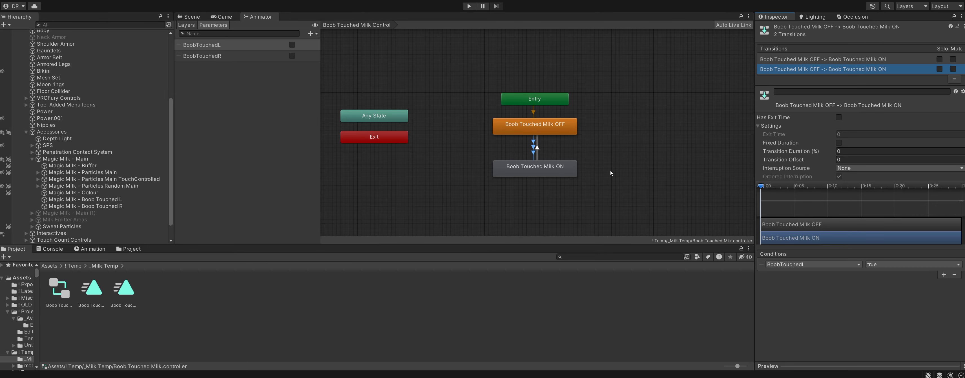
{"action": "left_click", "coordinate": [536, 173]}
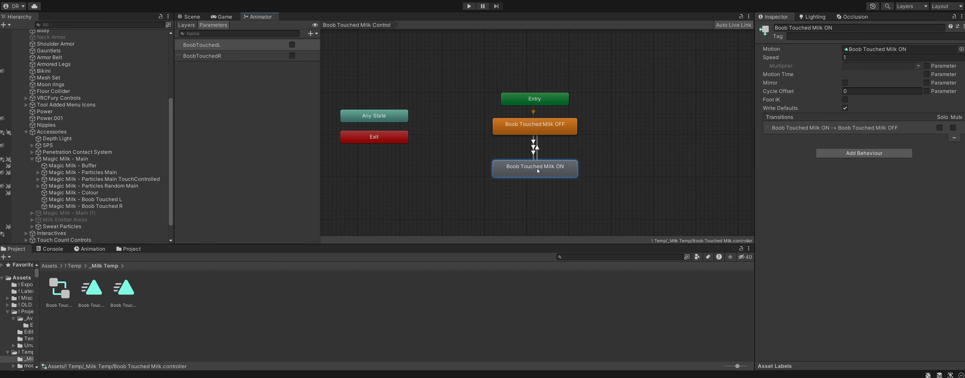
{"action": "left_click", "coordinate": [538, 149]}
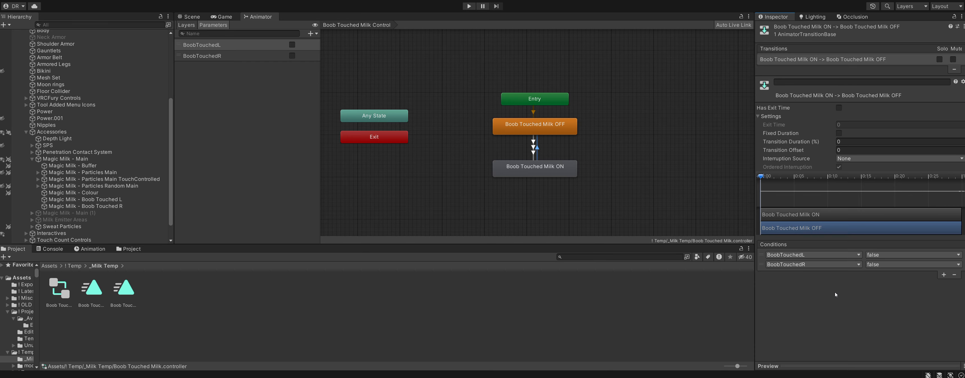
- Return to the scene and add a VRCFury Full Controller component to the Magic Milk - Main object
{"action": "left_click", "coordinate": [191, 17]}
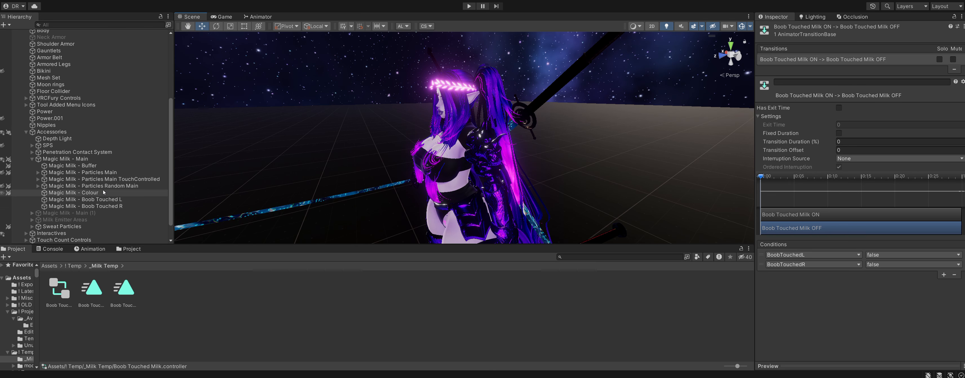
{"action": "left_click", "coordinate": [69, 284]}
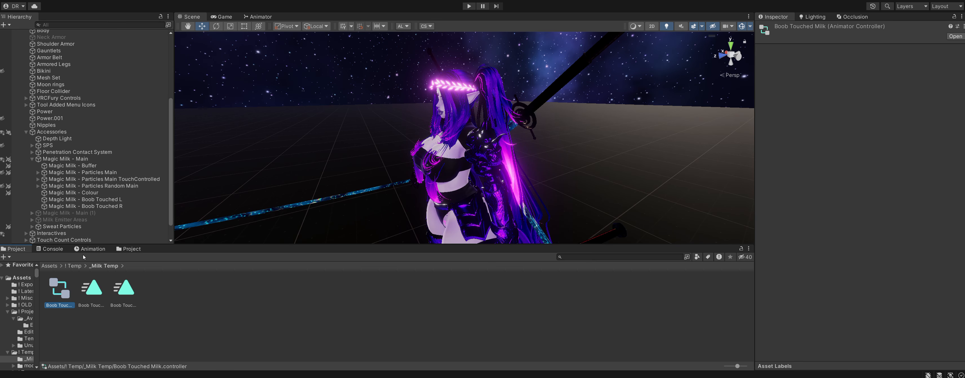
{"action": "left_click", "coordinate": [64, 161]}
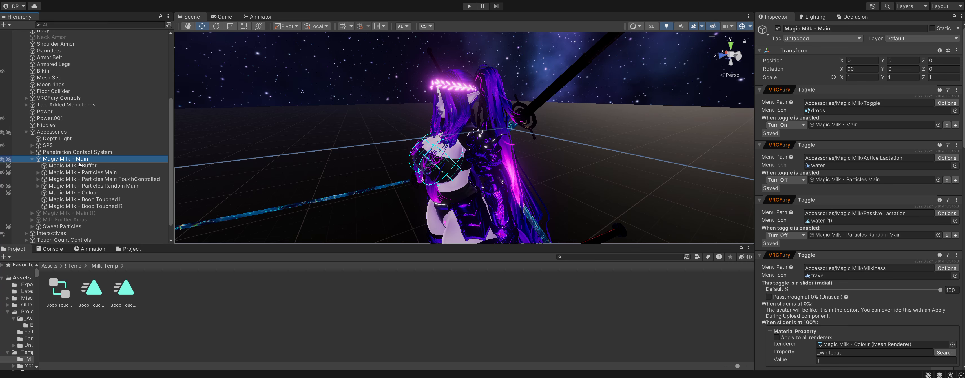
{"action": "scroll", "coordinate": [869, 271], "scroll_direction": "down", "scroll_amount": 2}
{"action": "scroll", "coordinate": [869, 272], "scroll_direction": "down", "scroll_amount": 15}
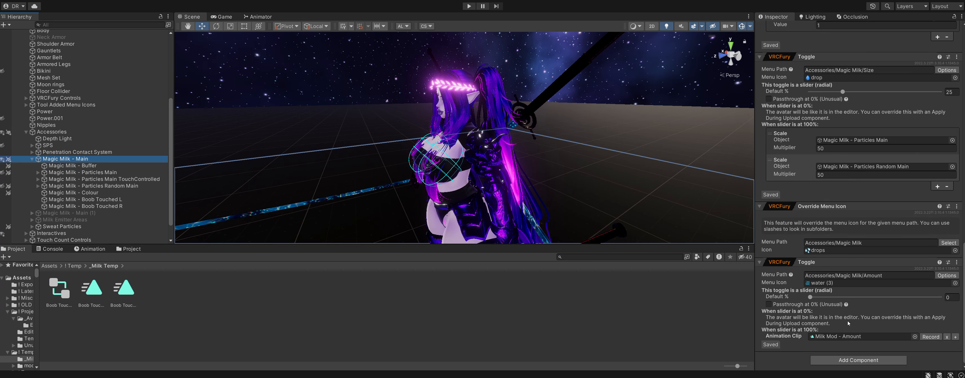
{"action": "scroll", "coordinate": [847, 321], "scroll_direction": "up", "scroll_amount": 10}
{"action": "scroll", "coordinate": [847, 321], "scroll_direction": "down", "scroll_amount": 10}
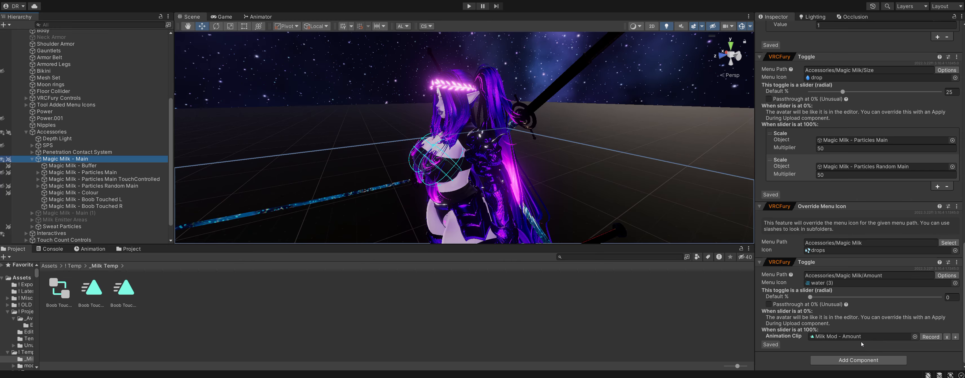
{"action": "left_click", "coordinate": [855, 358]}
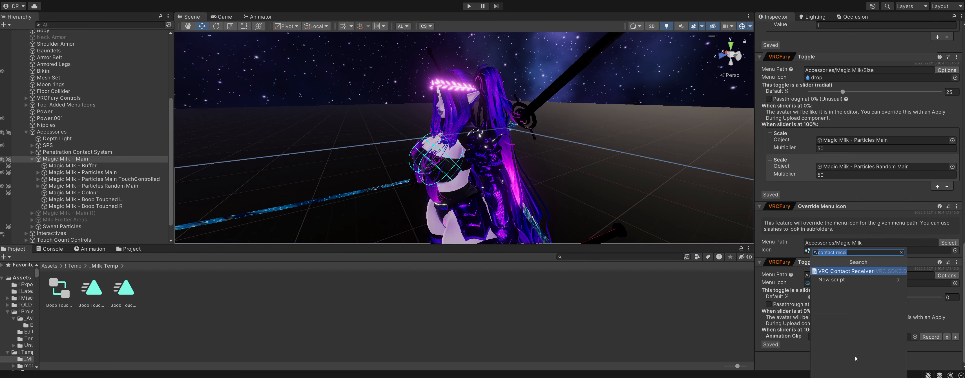
{"action": "type", "text": "f"}
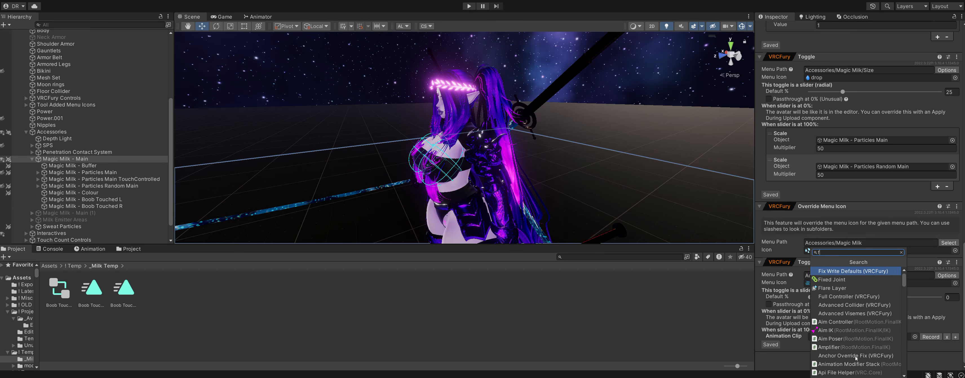
{"action": "type", "text": "ull contr"}
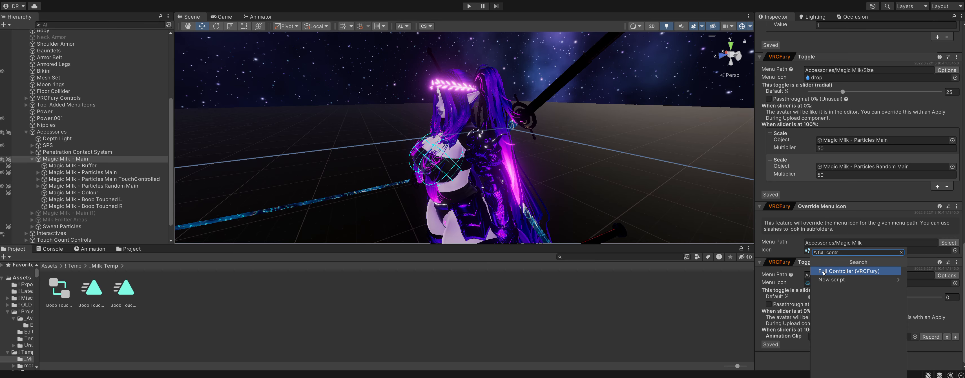
{"action": "key", "text": "Return"}
- Add a controller entry to the Full Controller component and assign the Boob Touched Milk animator controller to it
{"action": "scroll", "coordinate": [819, 256], "scroll_direction": "up", "scroll_amount": 4}
{"action": "scroll", "coordinate": [820, 256], "scroll_direction": "down", "scroll_amount": 8}
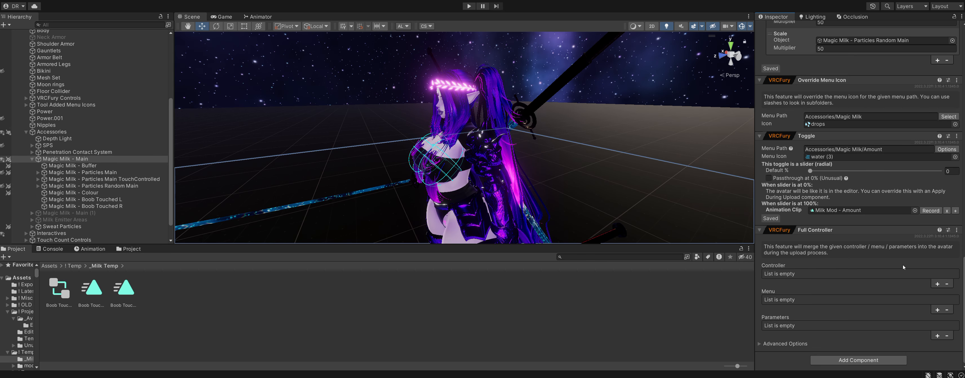
{"action": "left_click", "coordinate": [938, 284]}
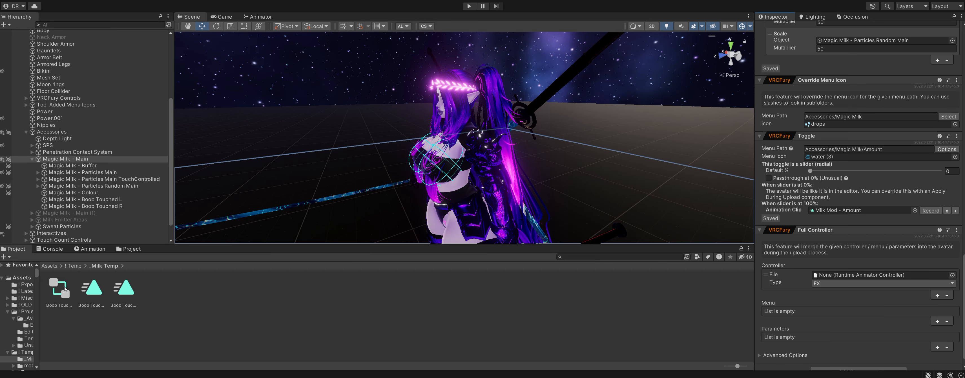
{"action": "left_click_drag", "start_coordinate": [65, 289], "coordinate": [836, 278]}
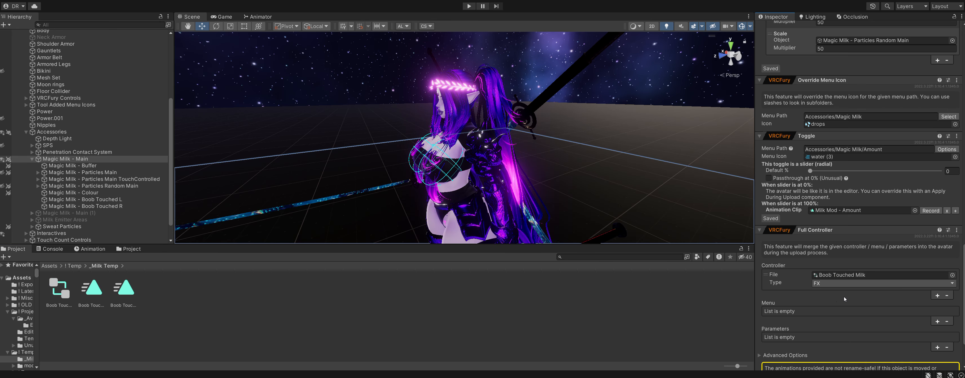
- Auto-fix the Full Controller's rename-unsafe animations by accepting the path rewrite rule for Accessories/Magic Milk - Main
{"action": "scroll", "coordinate": [819, 259], "scroll_direction": "down", "scroll_amount": 3}
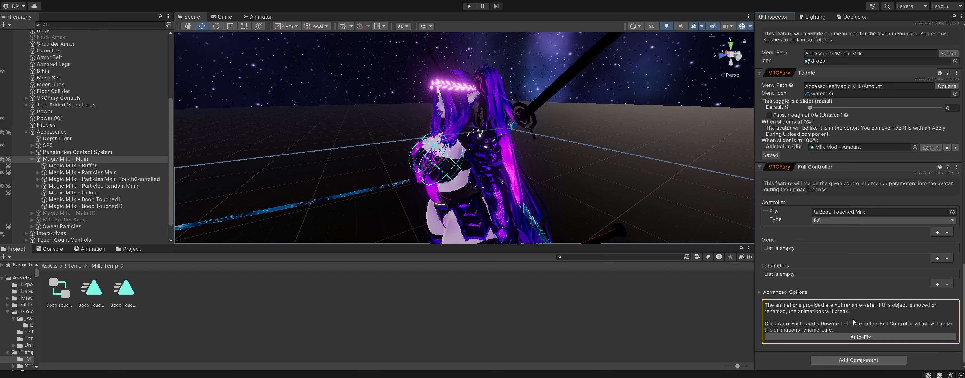
{"action": "left_click", "coordinate": [861, 337]}
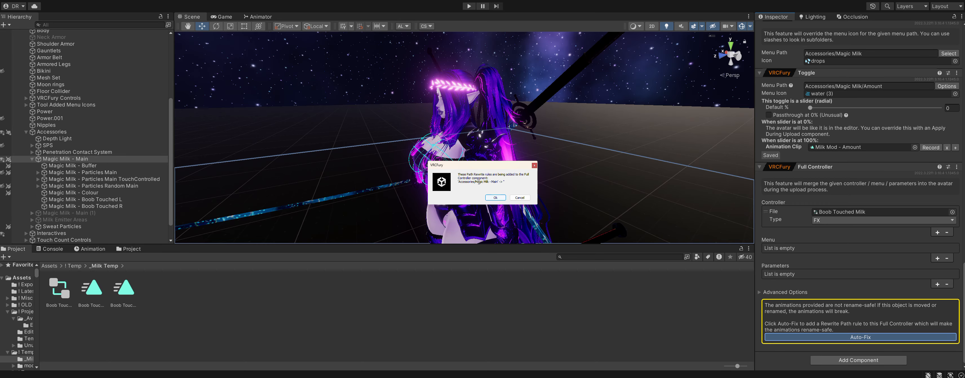
{"action": "left_click", "coordinate": [495, 198]}
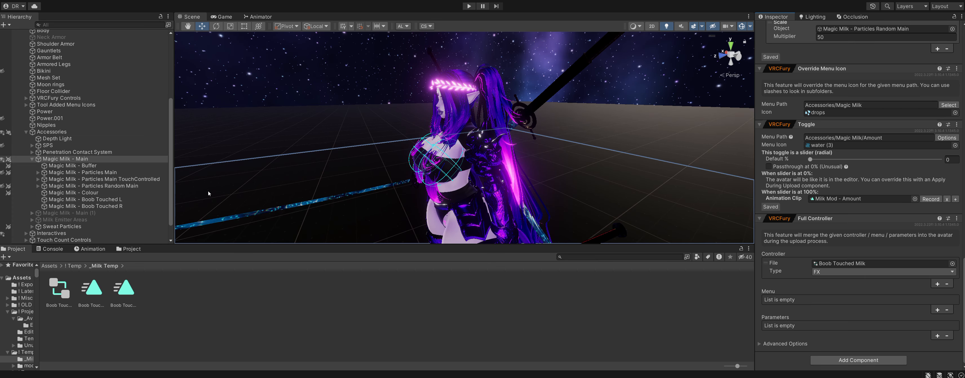
- Examine the Boob Touched L and Boob Touched R contact receivers around the chest and the Boob Root bones in the armature
{"action": "left_click", "coordinate": [142, 199]}
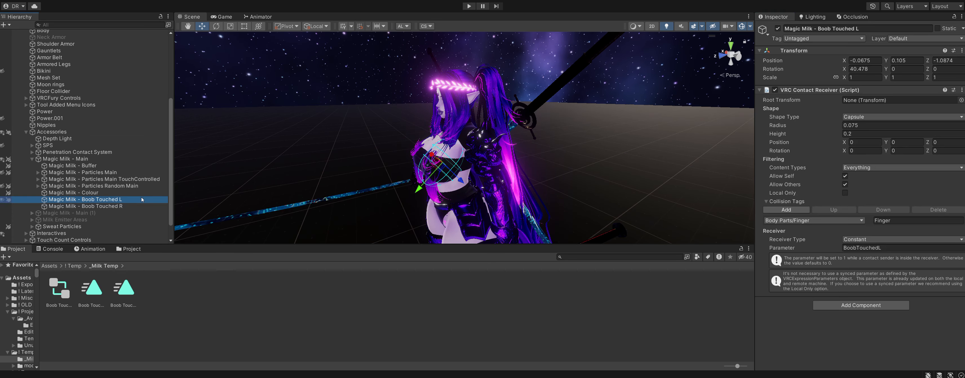
{"action": "left_click_drag", "start_coordinate": [431, 122], "coordinate": [586, 128], "text": "alt"}
{"action": "left_click", "coordinate": [112, 207], "text": "ctrl"}
{"action": "left_click_drag", "start_coordinate": [595, 176], "coordinate": [452, 153], "text": "alt"}
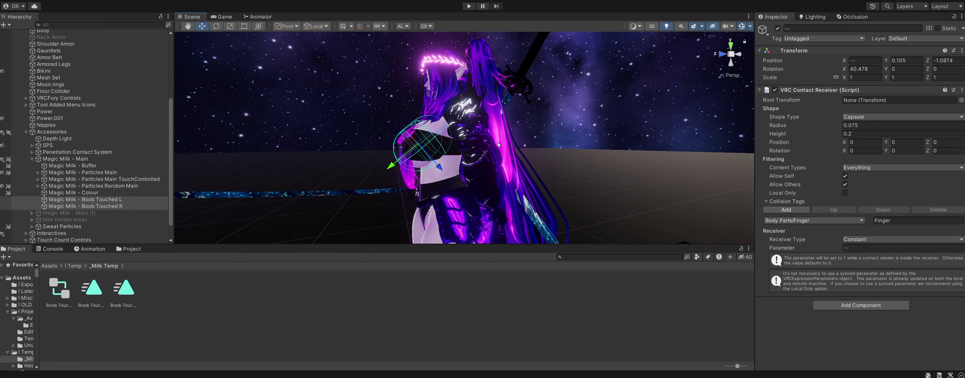
{"action": "left_click_drag", "start_coordinate": [427, 205], "coordinate": [566, 220], "text": "alt"}
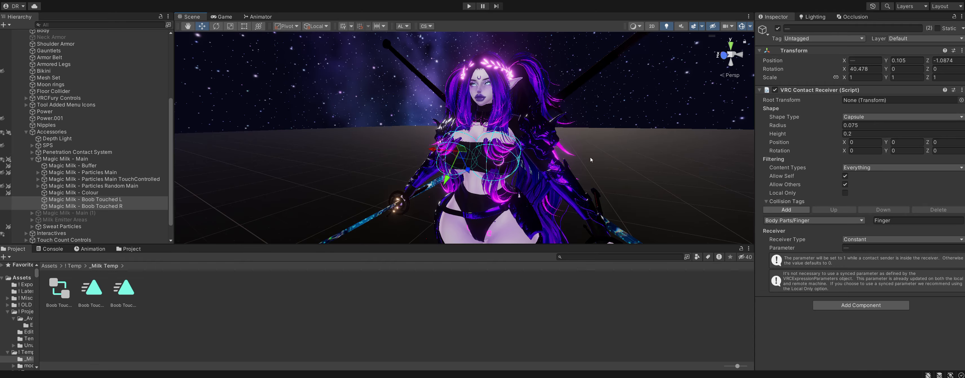
{"action": "left_click_drag", "start_coordinate": [558, 134], "coordinate": [434, 67], "text": "alt"}
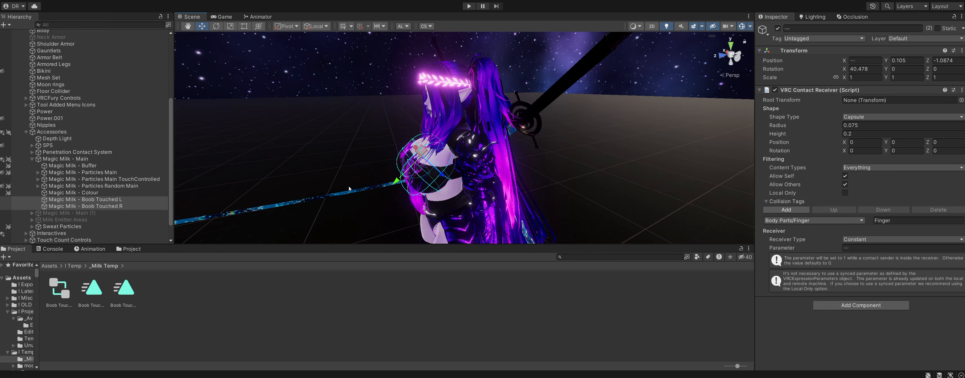
{"action": "left_click_drag", "start_coordinate": [352, 190], "coordinate": [568, 165], "text": "alt"}
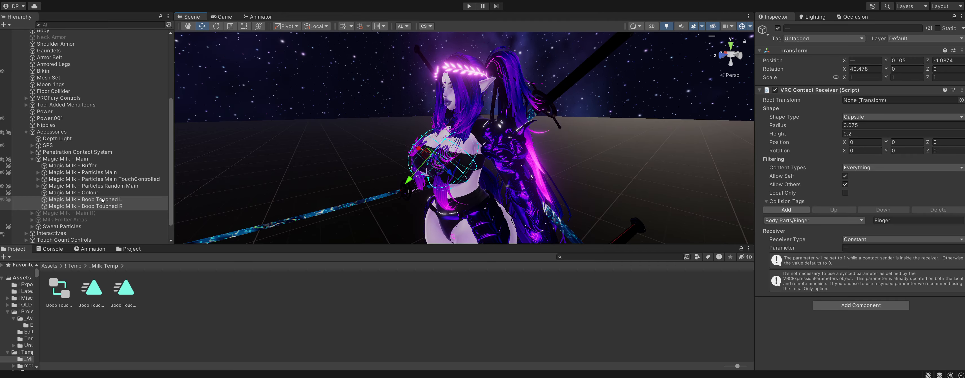
{"action": "left_click_drag", "start_coordinate": [581, 230], "coordinate": [589, 173], "text": "alt"}
{"action": "scroll", "coordinate": [588, 173], "scroll_direction": "down", "scroll_amount": 3}
{"action": "left_click_drag", "start_coordinate": [400, 171], "coordinate": [461, 168], "text": "alt"}
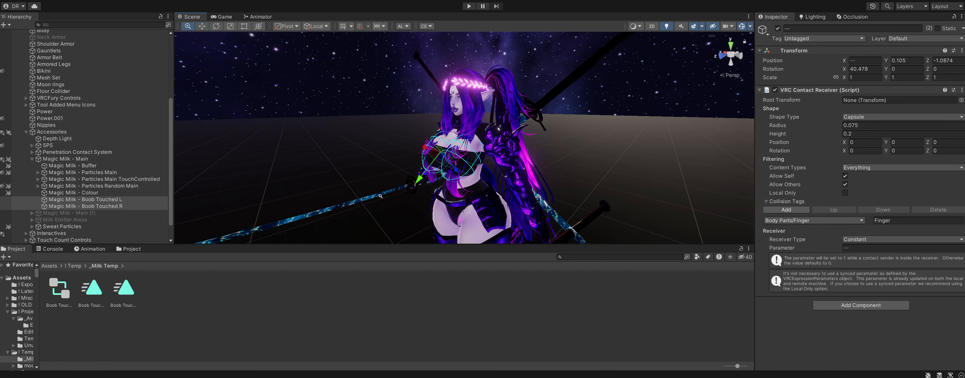
{"action": "scroll", "coordinate": [461, 169], "scroll_direction": "up", "scroll_amount": 3}
{"action": "scroll", "coordinate": [111, 129], "scroll_direction": "up", "scroll_amount": 10}
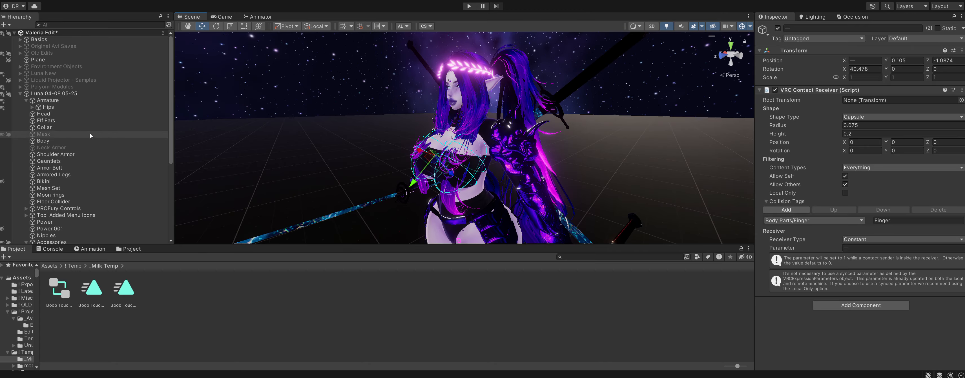
{"action": "scroll", "coordinate": [68, 116], "scroll_direction": "down", "scroll_amount": 5}
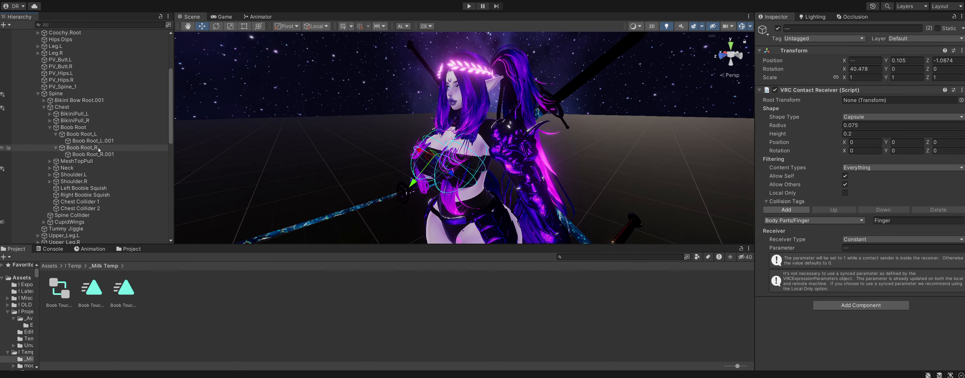
{"action": "mouse_move", "coordinate": [388, 198]}
{"action": "left_mouse_down", "text": "alt"}
{"action": "mouse_move", "coordinate": [483, 201]}
{"action": "mouse_move", "coordinate": [405, 200]}
{"action": "left_mouse_up", "text": "alt"}
{"action": "scroll", "coordinate": [157, 186], "scroll_direction": "down", "scroll_amount": 9}
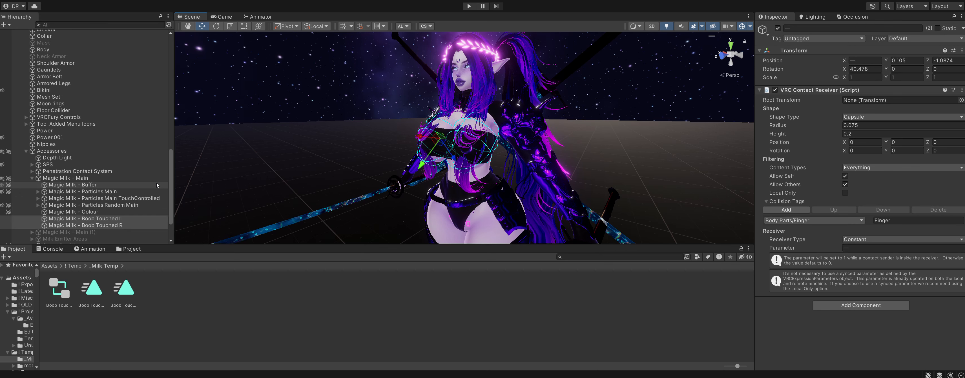
- Add a VRC Parent Constraint with one empty source to both the Boob Touched L and Boob Touched R objects
{"action": "left_click", "coordinate": [848, 306]}
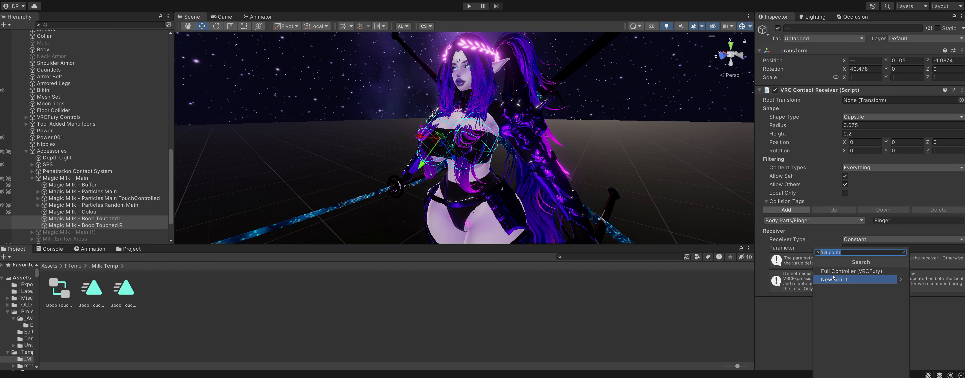
{"action": "key", "text": "Escape"}
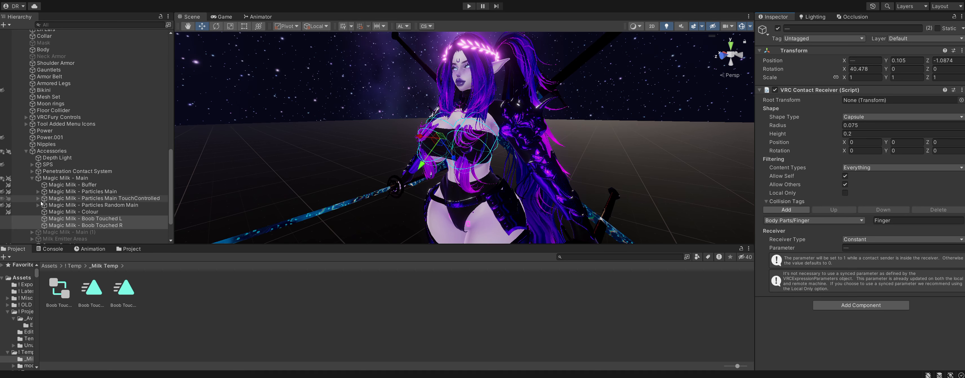
{"action": "left_click", "coordinate": [113, 219]}
{"action": "left_click", "coordinate": [119, 225], "text": "shift"}
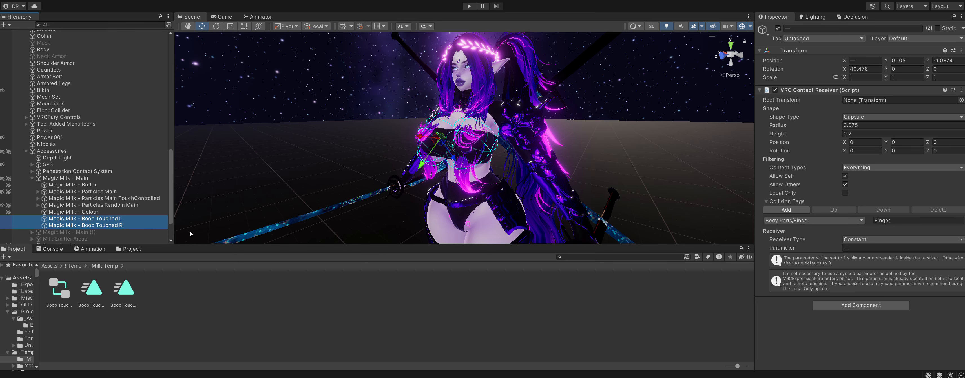
{"action": "left_click", "coordinate": [870, 305]}
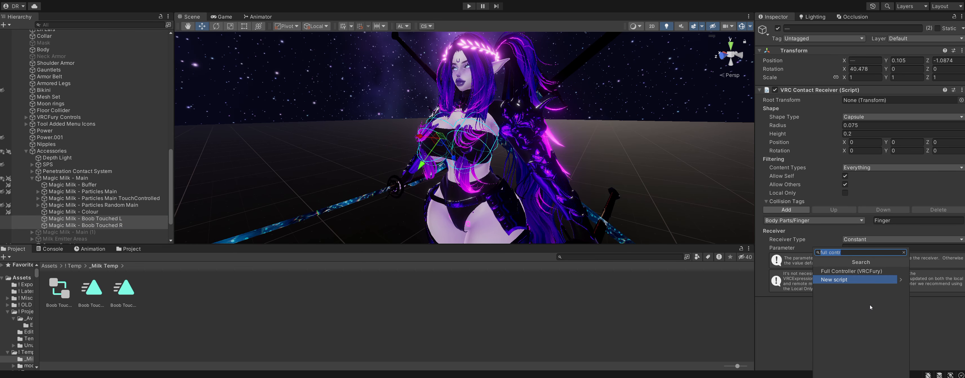
{"action": "type", "text": "parent"}
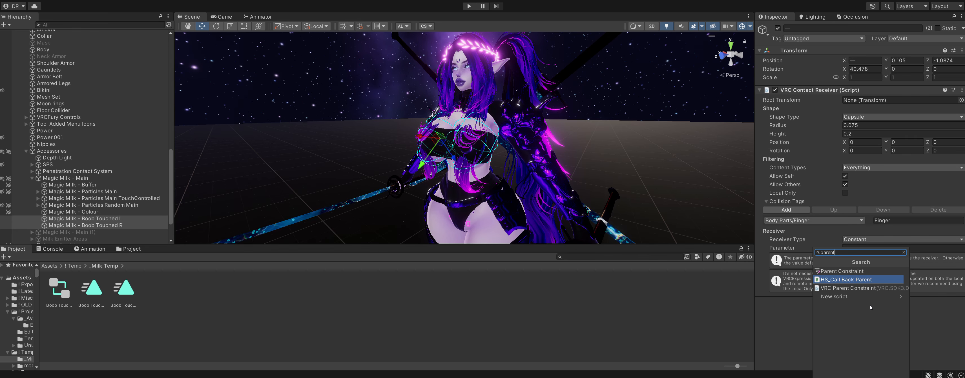
{"action": "left_click", "coordinate": [853, 288]}
{"action": "scroll", "coordinate": [856, 278], "scroll_direction": "down", "scroll_amount": 2}
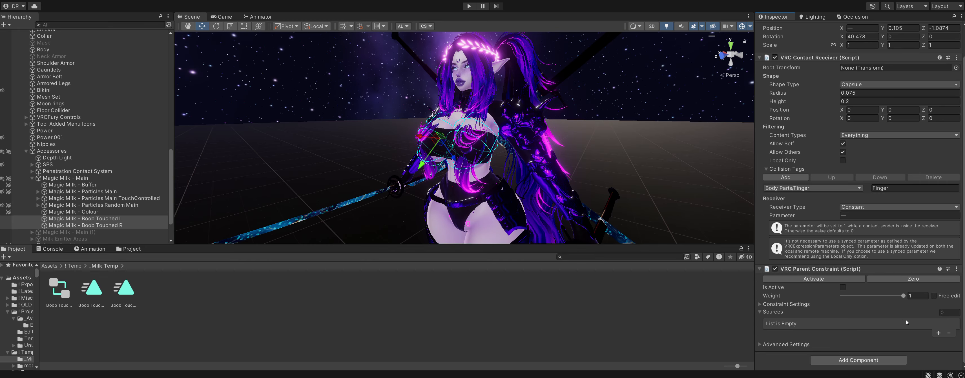
{"action": "left_click", "coordinate": [937, 333]}
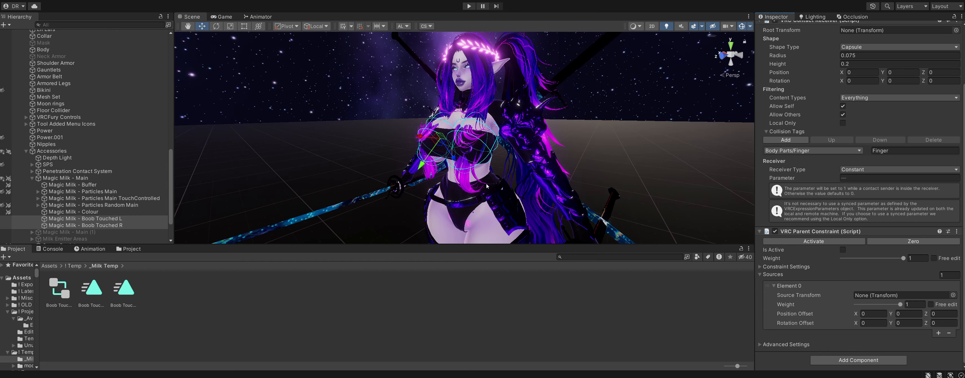
{"action": "right_click_drag", "start_coordinate": [492, 195], "coordinate": [492, 188]}
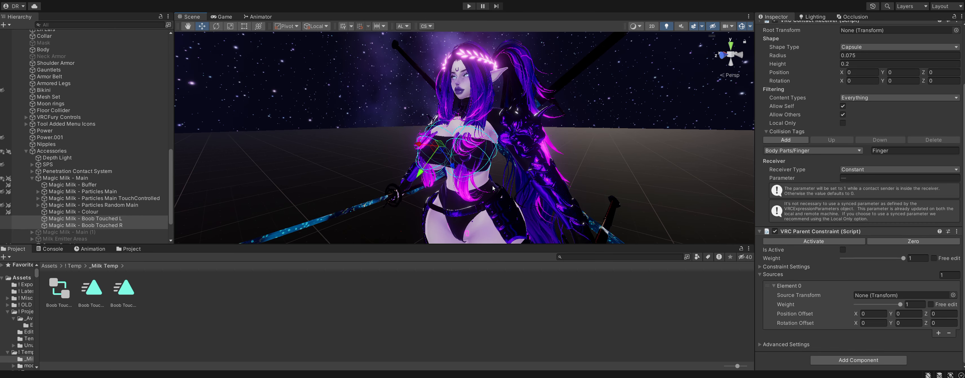
- Select Magic Milk - Boob Touched L and expand the armature through Hips, Spine, Chest and Boob Root to the left and right chest bones
{"action": "left_click", "coordinate": [138, 220]}
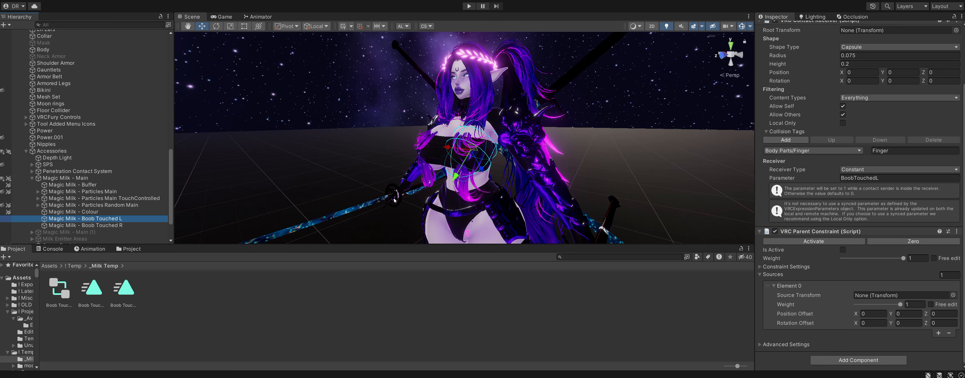
{"action": "scroll", "coordinate": [56, 168], "scroll_direction": "up", "scroll_amount": 15}
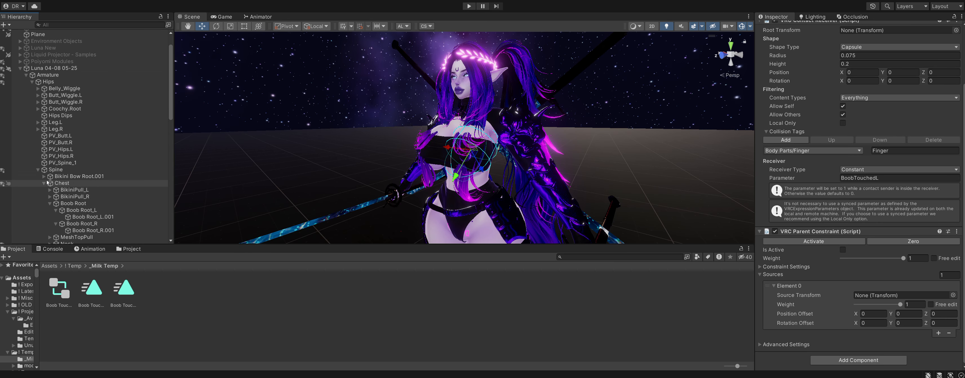
{"action": "scroll", "coordinate": [44, 183], "scroll_direction": "down", "scroll_amount": 4}
{"action": "scroll", "coordinate": [39, 84], "scroll_direction": "up", "scroll_amount": 4}
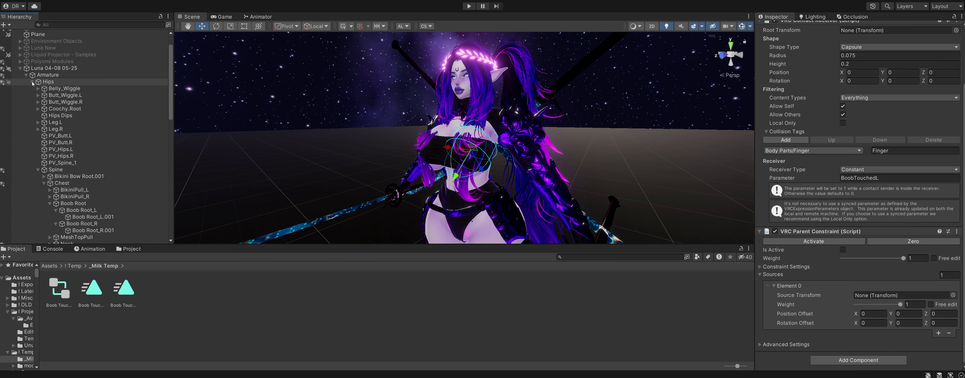
{"action": "left_click", "coordinate": [32, 82]}
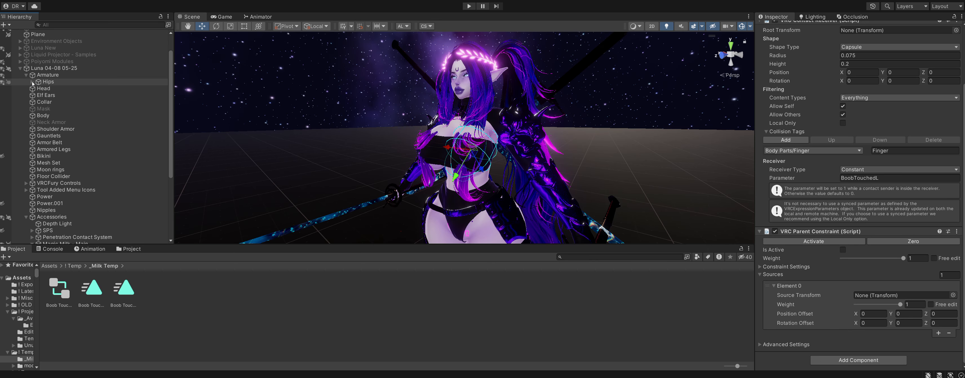
{"action": "left_click", "coordinate": [26, 75]}
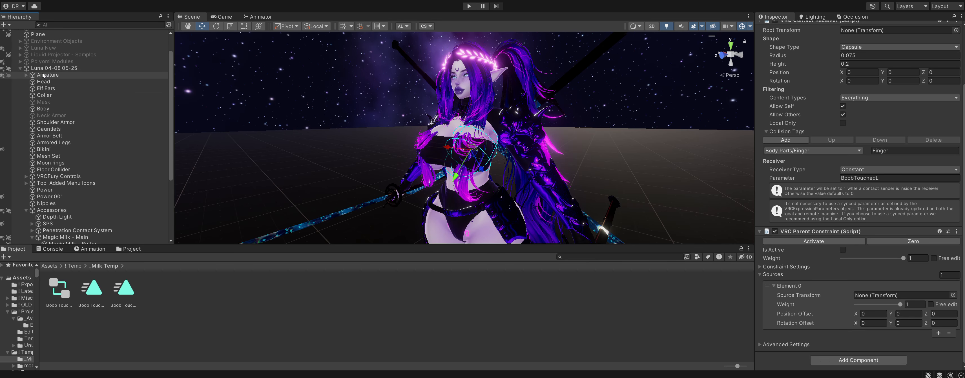
{"action": "left_click", "coordinate": [26, 75]}
{"action": "left_click", "coordinate": [32, 82]}
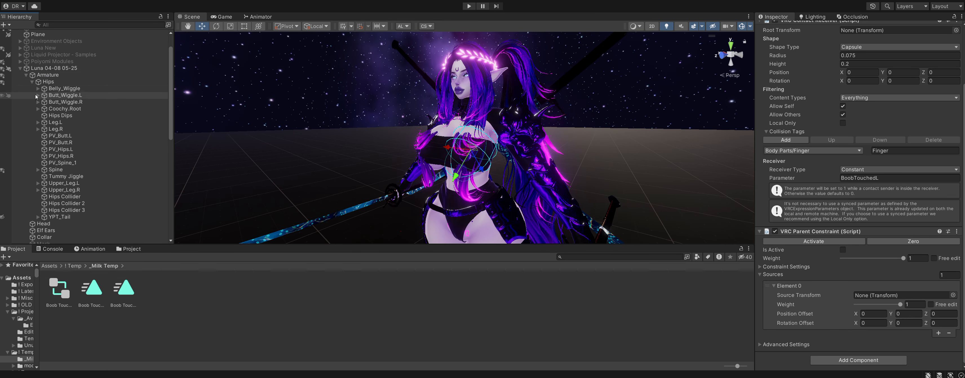
{"action": "scroll", "coordinate": [41, 95], "scroll_direction": "down", "scroll_amount": 5}
{"action": "left_click", "coordinate": [38, 93]}
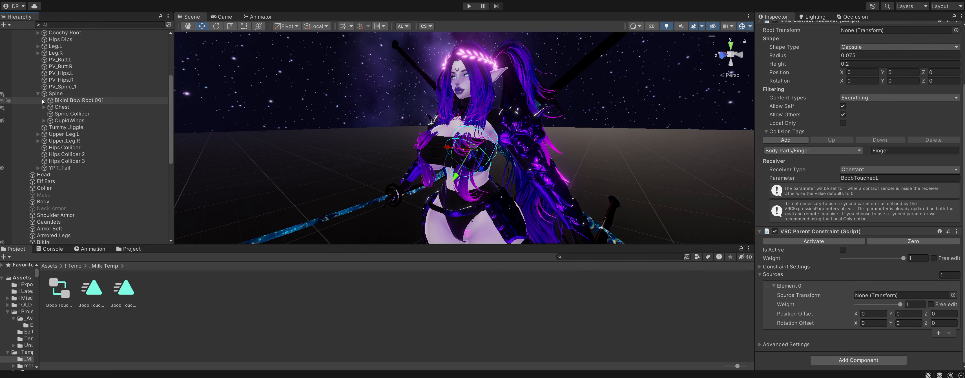
{"action": "left_click", "coordinate": [44, 107]}
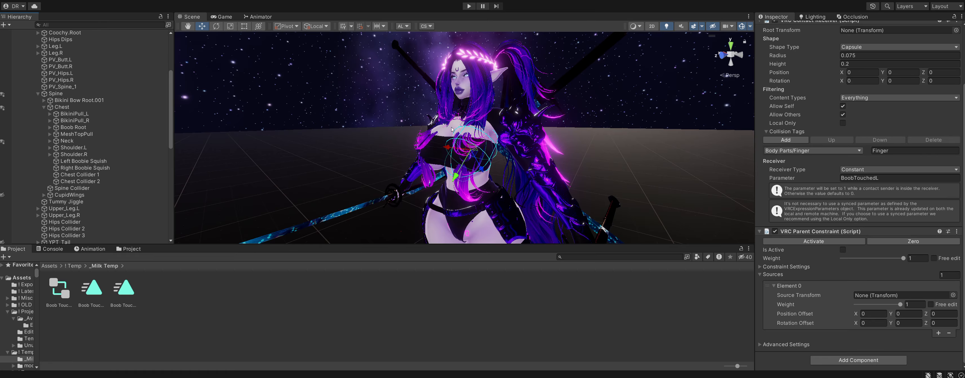
{"action": "left_click", "coordinate": [49, 128]}
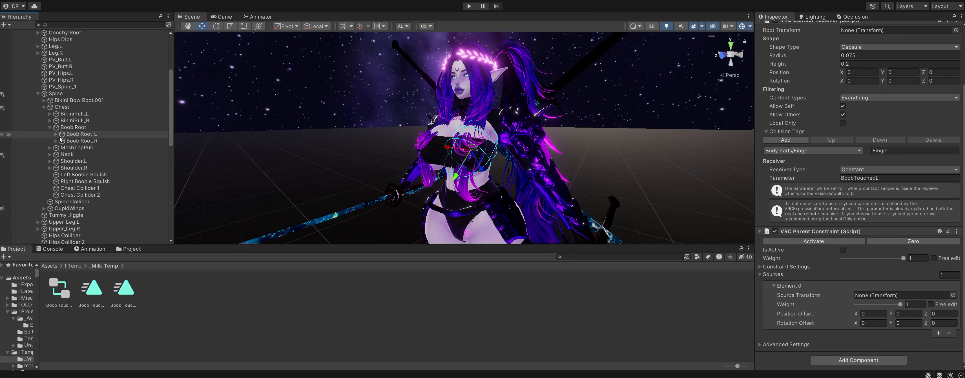
{"action": "left_click", "coordinate": [56, 134]}
{"action": "left_click", "coordinate": [56, 148]}
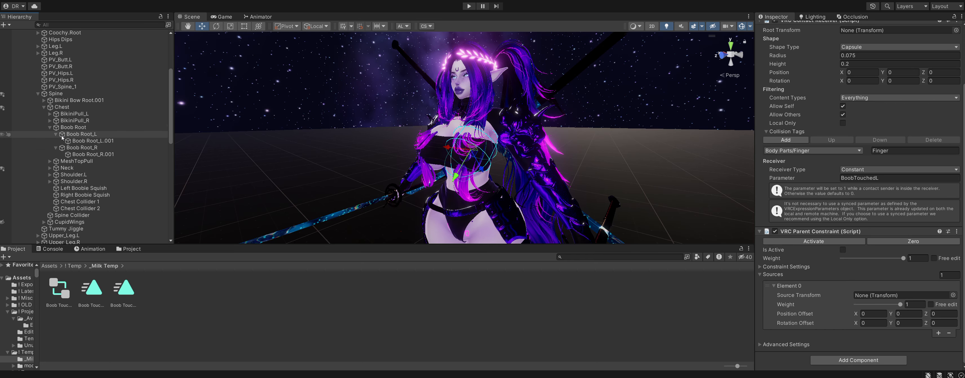
- Compare the Boob Root_L and Boob Root_L.001 bones, checking their positions in the scene and their PhysBone components
{"action": "left_click", "coordinate": [86, 134]}
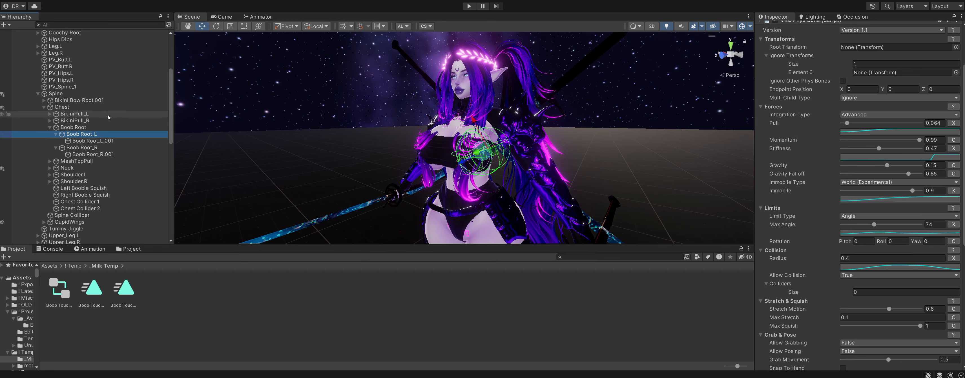
{"action": "left_click", "coordinate": [94, 142]}
{"action": "left_click_drag", "start_coordinate": [562, 187], "coordinate": [558, 153], "text": "alt"}
{"action": "right_click_drag", "start_coordinate": [557, 153], "coordinate": [546, 156], "text": "alt"}
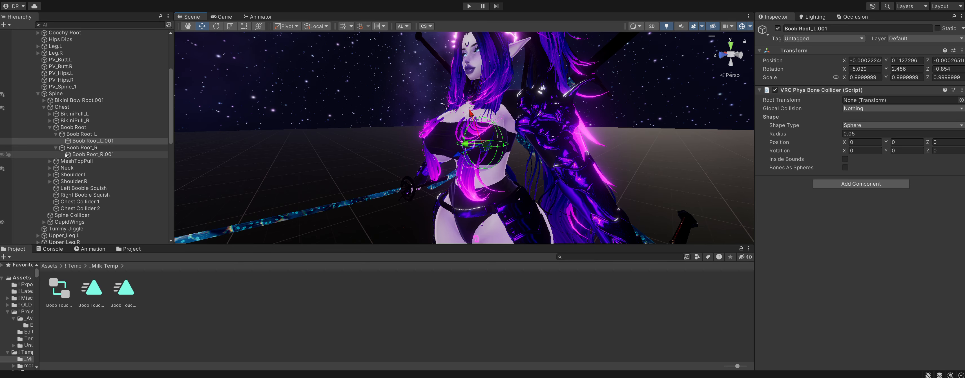
{"action": "left_click", "coordinate": [77, 134]}
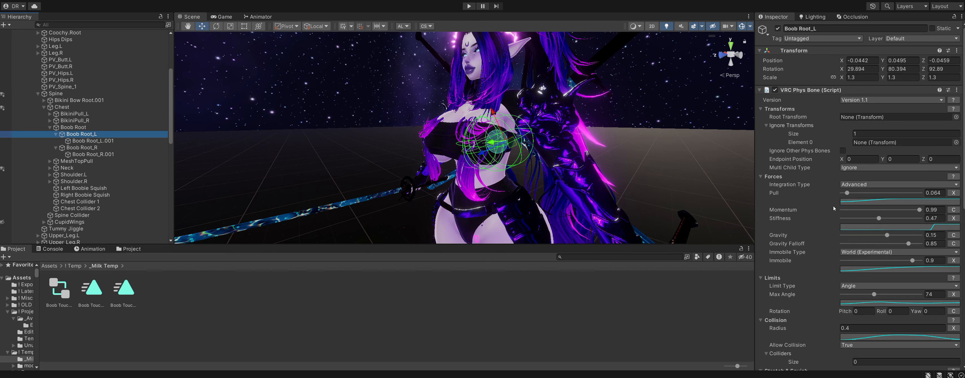
{"action": "left_click", "coordinate": [93, 141]}
- Set Boob Root_L.001 as the source transform of the Boob Touched L parent constraint and activate the constraint
{"action": "scroll", "coordinate": [112, 168], "scroll_direction": "down", "scroll_amount": 15}
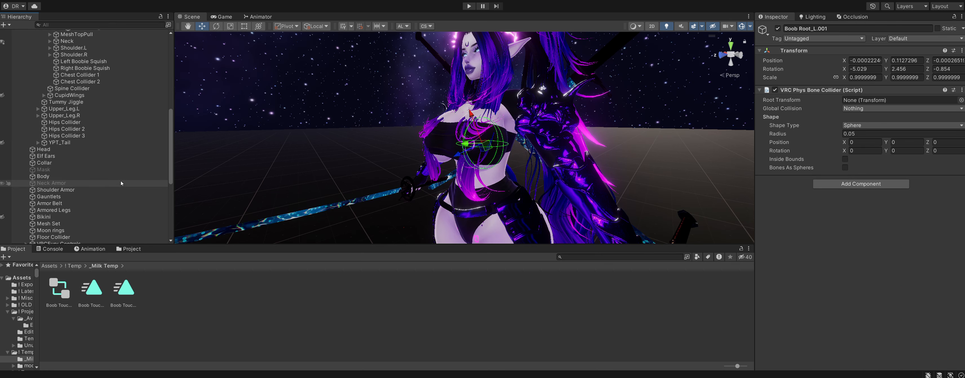
{"action": "left_click", "coordinate": [121, 180]}
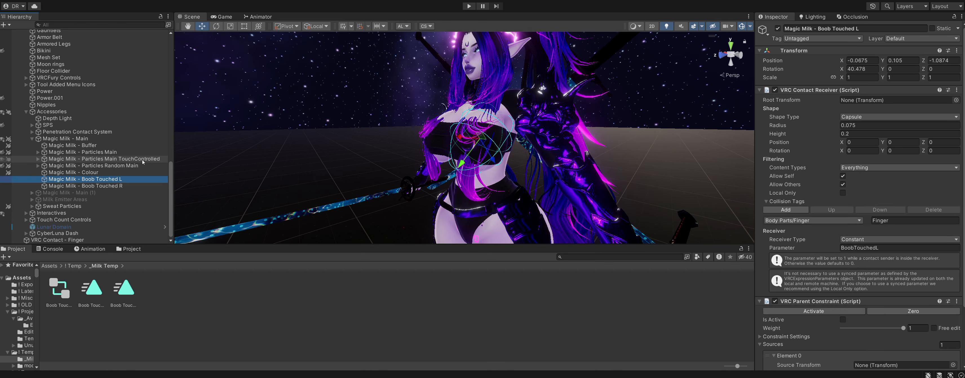
{"action": "scroll", "coordinate": [851, 220], "scroll_direction": "down", "scroll_amount": 5}
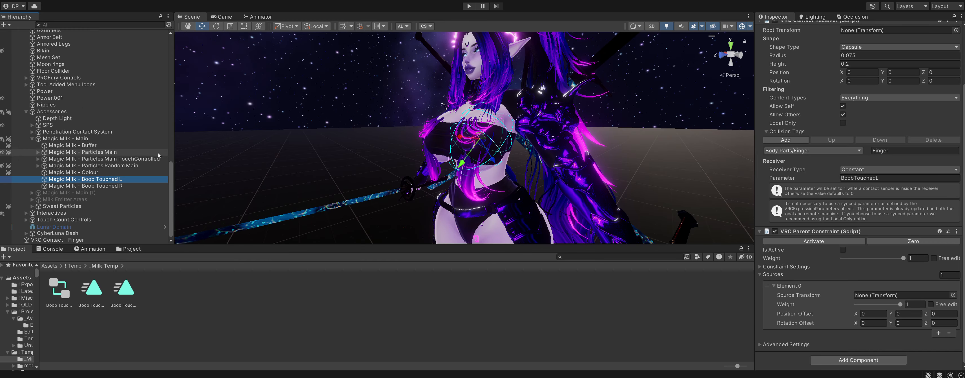
{"action": "scroll", "coordinate": [158, 153], "scroll_direction": "up", "scroll_amount": 10}
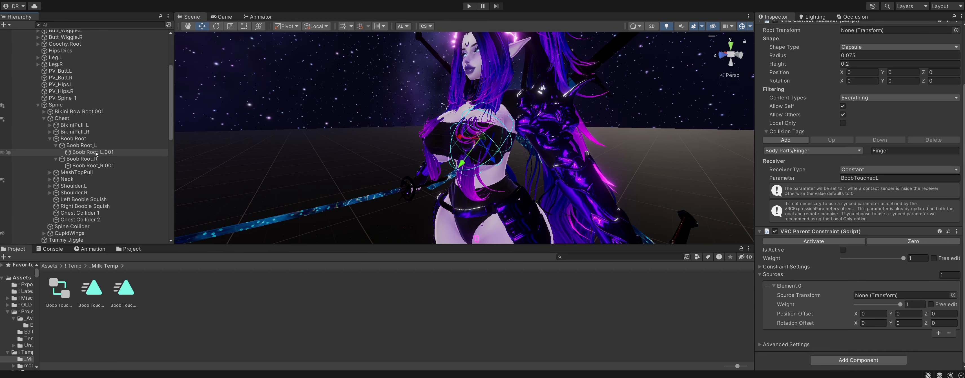
{"action": "left_click_drag", "start_coordinate": [96, 154], "coordinate": [365, 186]}
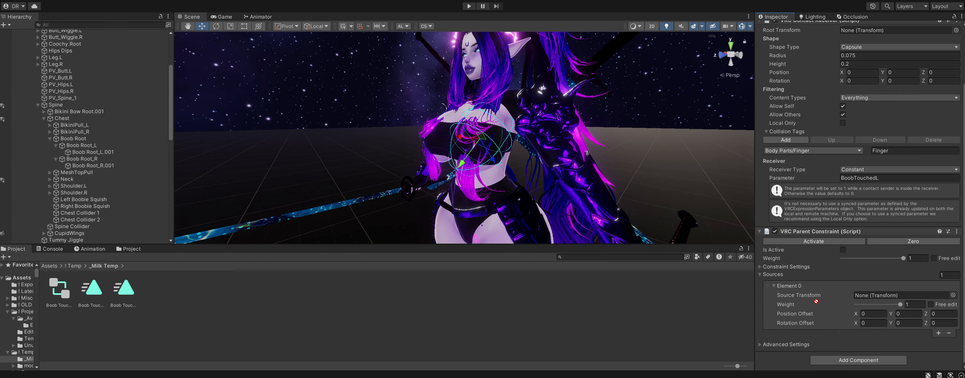
{"action": "left_click_drag", "start_coordinate": [831, 295], "coordinate": [899, 295]}
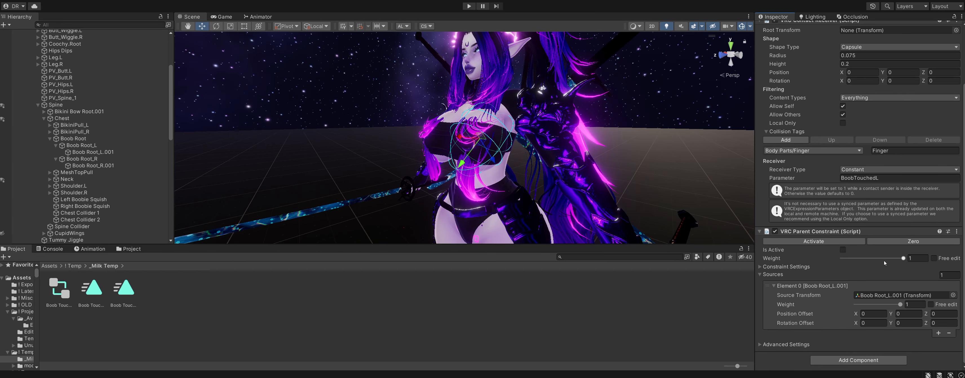
{"action": "left_click", "coordinate": [814, 241]}
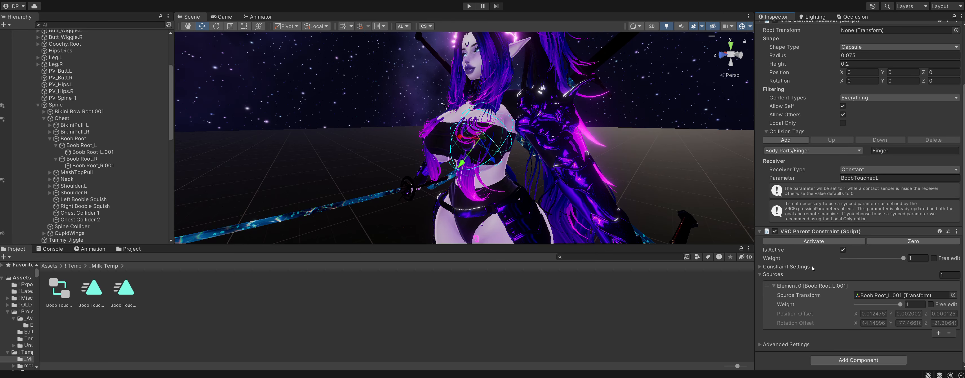
- Set Boob Root_R.001 as the source transform of the Boob Touched R parent constraint and activate the constraint
{"action": "scroll", "coordinate": [90, 161], "scroll_direction": "down", "scroll_amount": 10}
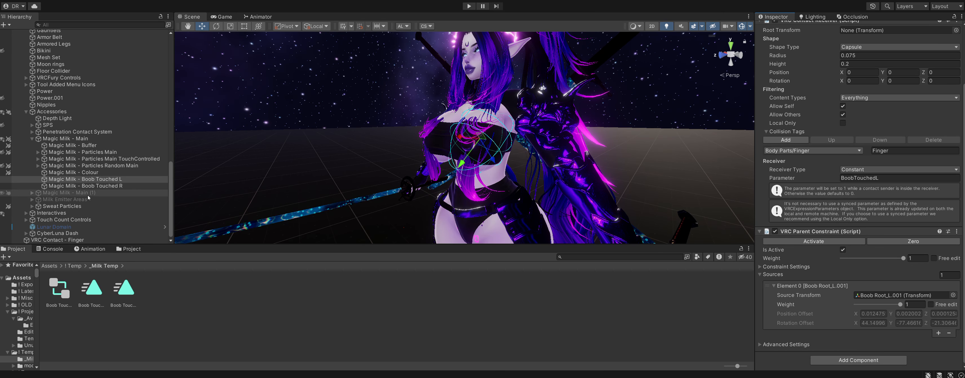
{"action": "left_click", "coordinate": [98, 186]}
{"action": "scroll", "coordinate": [113, 161], "scroll_direction": "up", "scroll_amount": 10}
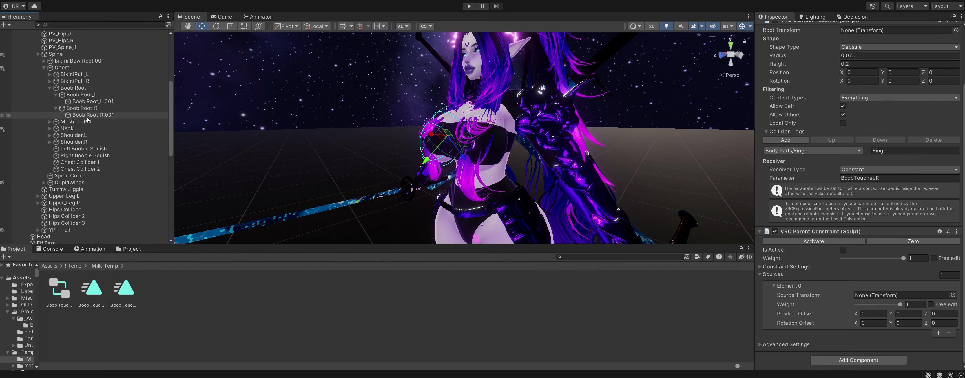
{"action": "left_click_drag", "start_coordinate": [90, 118], "coordinate": [877, 297]}
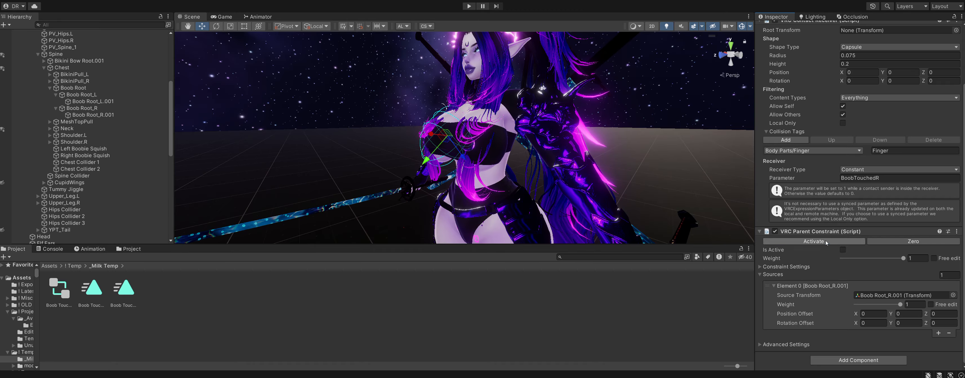
{"action": "left_click", "coordinate": [814, 241]}
- Select both the Boob Touched L and R receivers and examine their placement around the chest from the side and front
{"action": "left_click_drag", "start_coordinate": [554, 170], "coordinate": [471, 202], "text": "alt"}
{"action": "scroll", "coordinate": [113, 183], "scroll_direction": "down", "scroll_amount": 15}
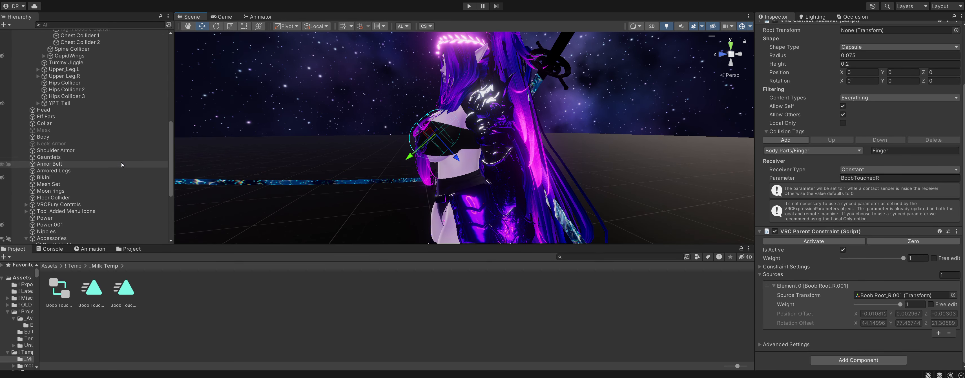
{"action": "left_click", "coordinate": [113, 182], "text": "ctrl"}
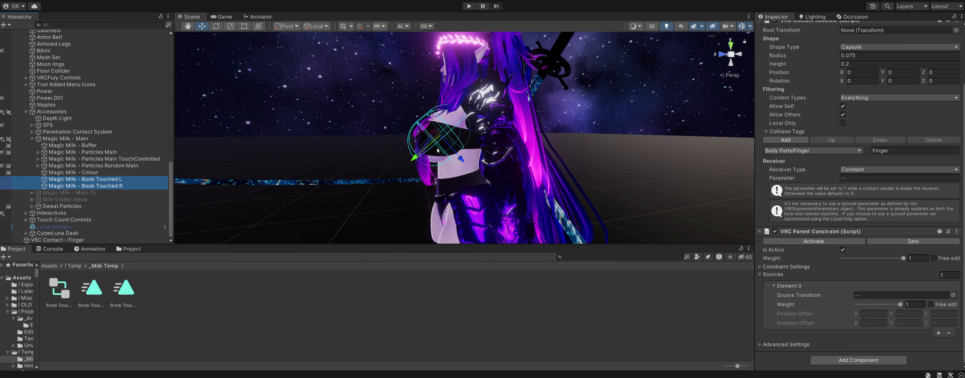
{"action": "left_click_drag", "start_coordinate": [403, 171], "coordinate": [416, 184], "text": "alt"}
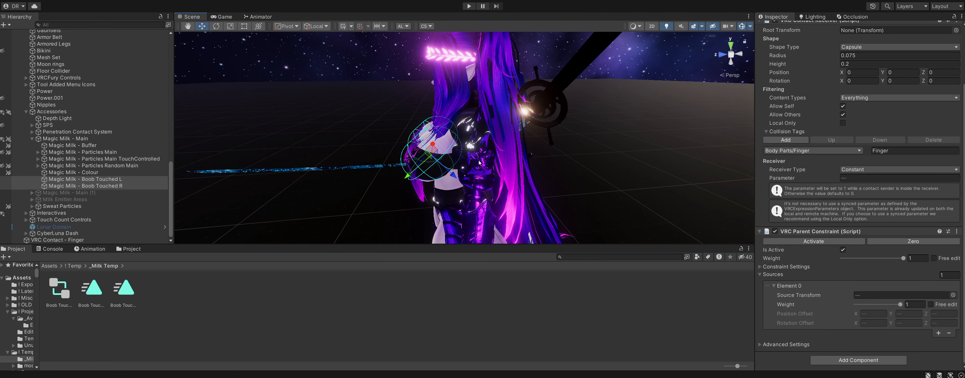
{"action": "left_click_drag", "start_coordinate": [377, 171], "coordinate": [563, 141], "text": "alt"}
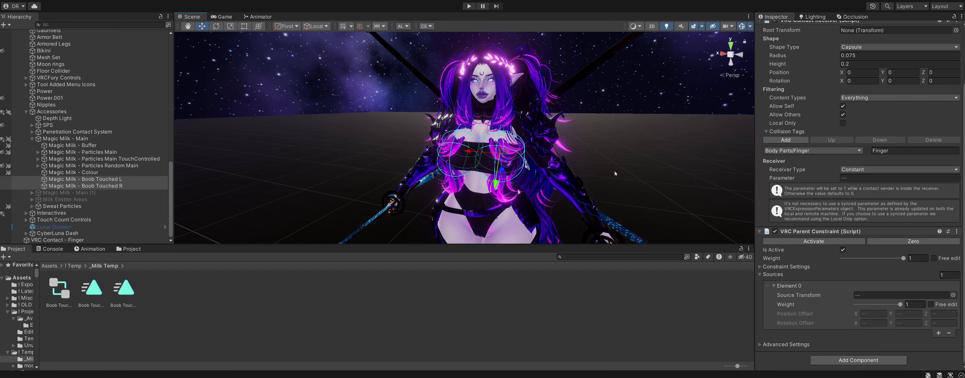
{"action": "scroll", "coordinate": [842, 168], "scroll_direction": "up", "scroll_amount": 3}
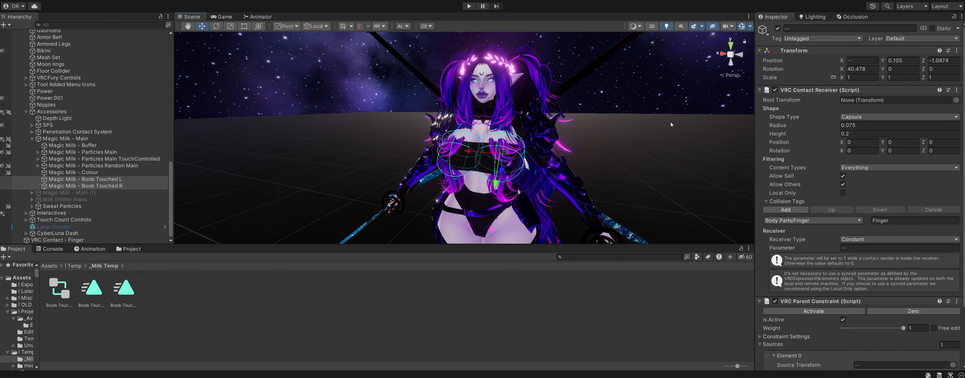
{"action": "left_click_drag", "start_coordinate": [671, 124], "coordinate": [460, 129], "text": "alt"}
{"action": "middle_click_drag", "start_coordinate": [460, 129], "coordinate": [526, 145], "text": "alt"}
{"action": "right_click_drag", "start_coordinate": [526, 145], "coordinate": [508, 167], "text": "alt"}
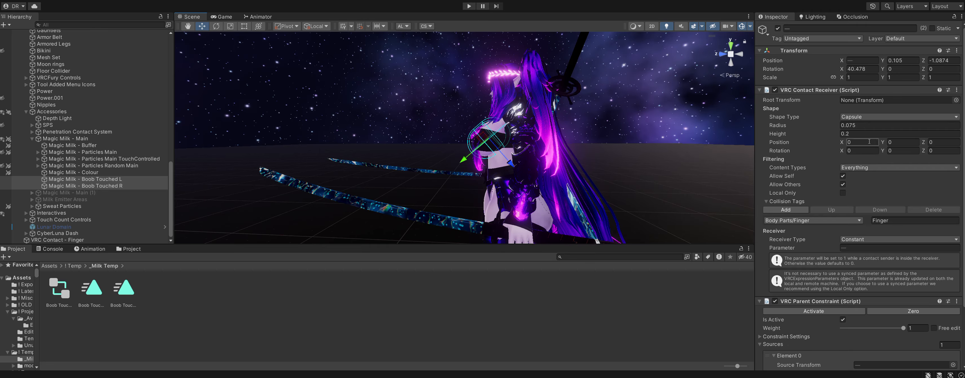
- Try a Y position offset of 0.4 on both contact receiver shapes, examine it around the avatar, and reset it to 0
{"action": "left_click_drag", "start_coordinate": [882, 142], "coordinate": [890, 144]}
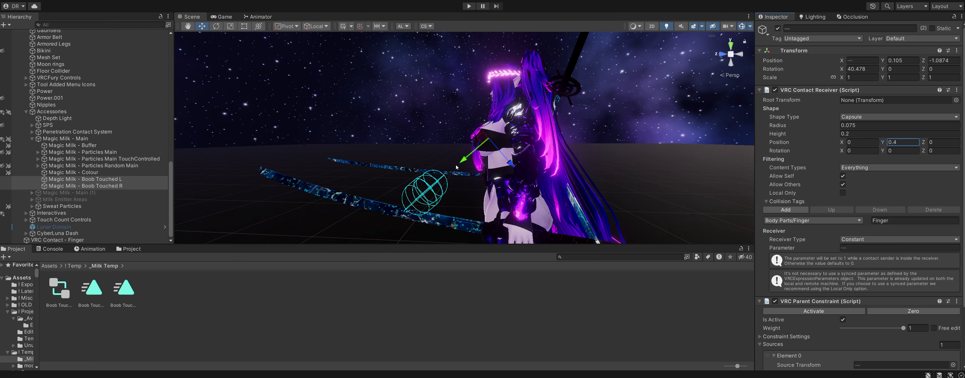
{"action": "left_click_drag", "start_coordinate": [409, 169], "coordinate": [622, 213], "text": "alt"}
{"action": "scroll", "coordinate": [569, 172], "scroll_direction": "up", "scroll_amount": 3}
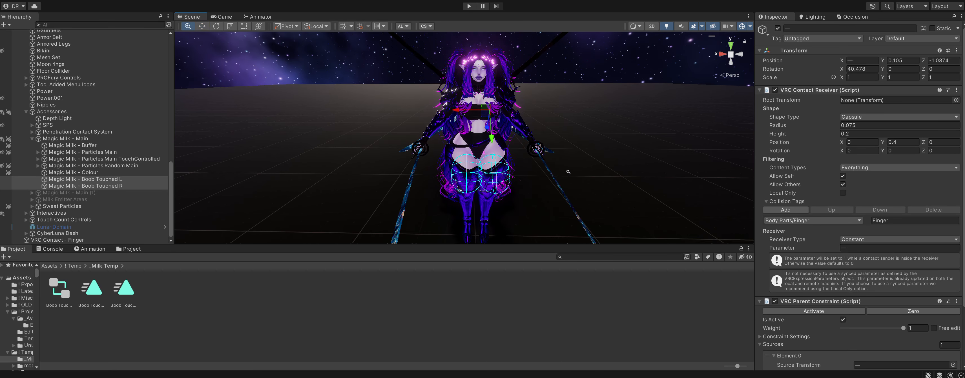
{"action": "left_click_drag", "start_coordinate": [569, 173], "coordinate": [555, 202], "text": "alt"}
{"action": "left_click_drag", "start_coordinate": [513, 155], "coordinate": [412, 126], "text": "alt"}
{"action": "left_click_drag", "start_coordinate": [637, 181], "coordinate": [576, 172], "text": "alt"}
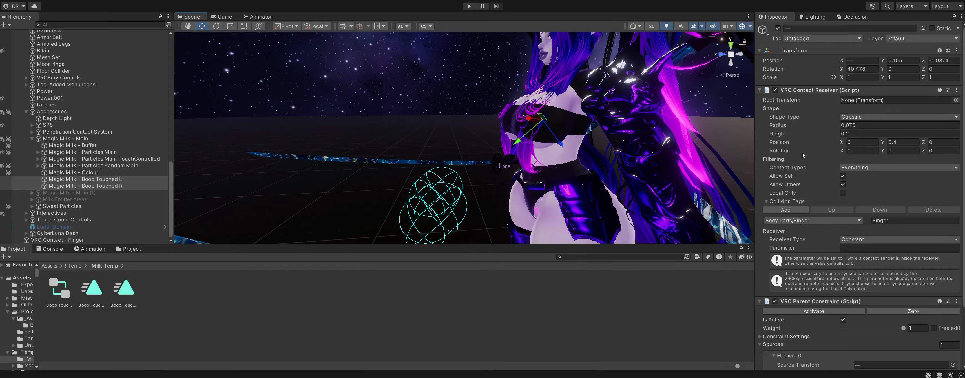
{"action": "left_click", "coordinate": [900, 142]}
{"action": "type", "text": "0"}
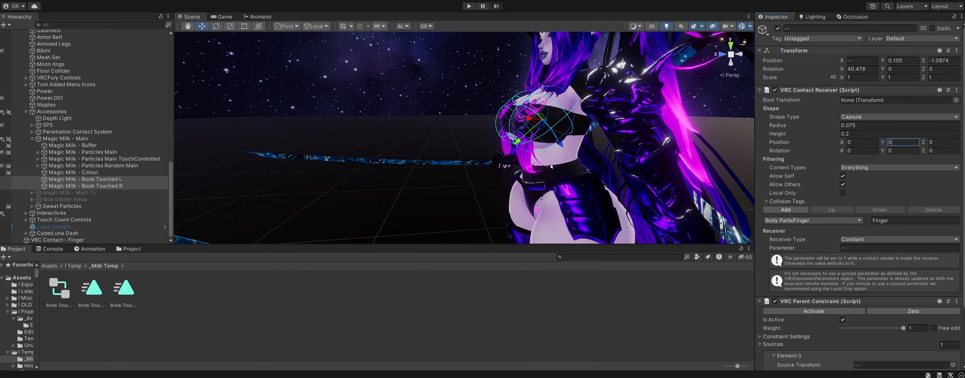
- Examine how both contact receiver capsules fit the chest from several angles and review their shared constraint settings
{"action": "left_click_drag", "start_coordinate": [575, 161], "coordinate": [472, 146], "text": "alt"}
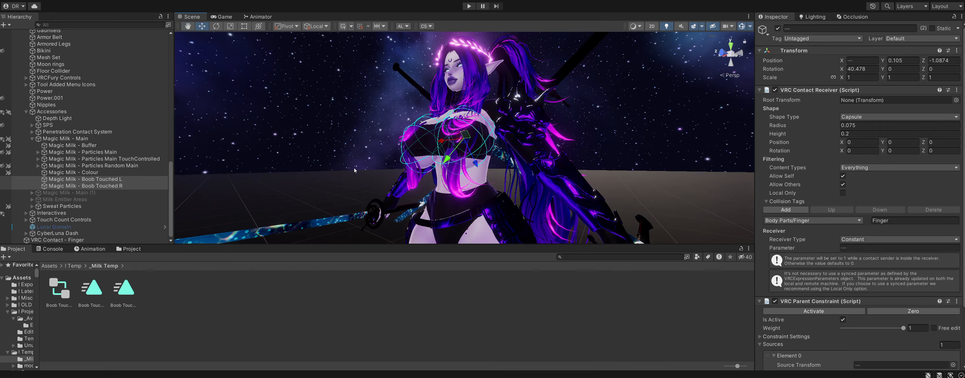
{"action": "left_click_drag", "start_coordinate": [355, 170], "coordinate": [446, 206], "text": "alt"}
{"action": "left_click_drag", "start_coordinate": [387, 167], "coordinate": [505, 187], "text": "alt"}
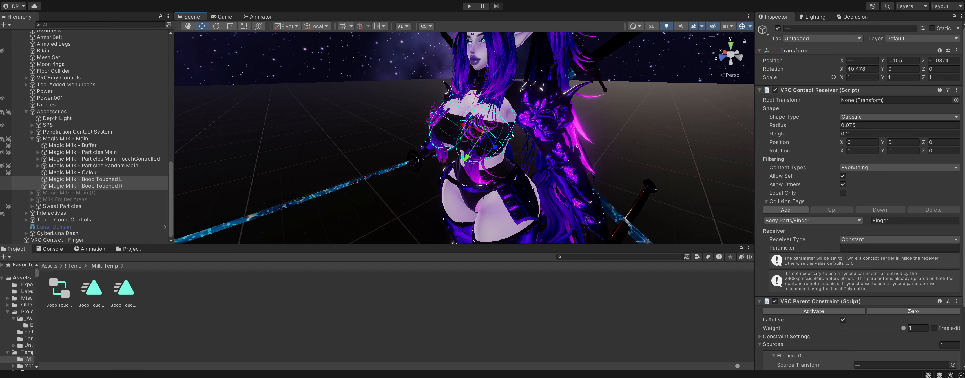
{"action": "scroll", "coordinate": [683, 195], "scroll_direction": "up", "scroll_amount": 2}
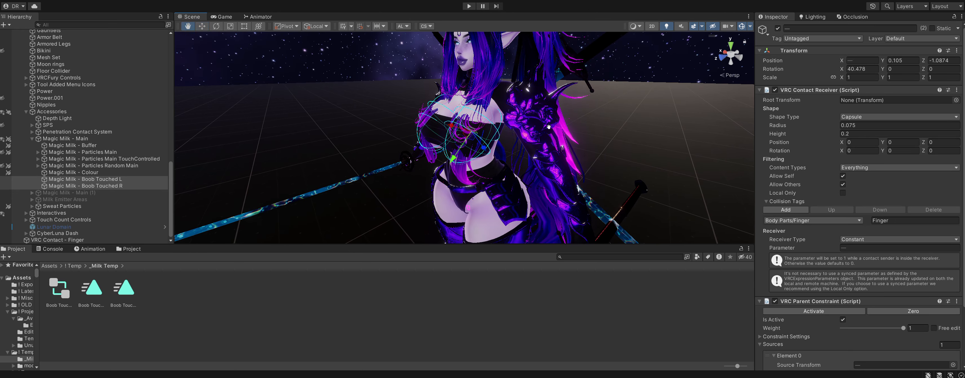
{"action": "right_click_drag", "start_coordinate": [452, 159], "coordinate": [468, 161], "text": "alt"}
{"action": "left_click_drag", "start_coordinate": [468, 161], "coordinate": [473, 141], "text": "alt"}
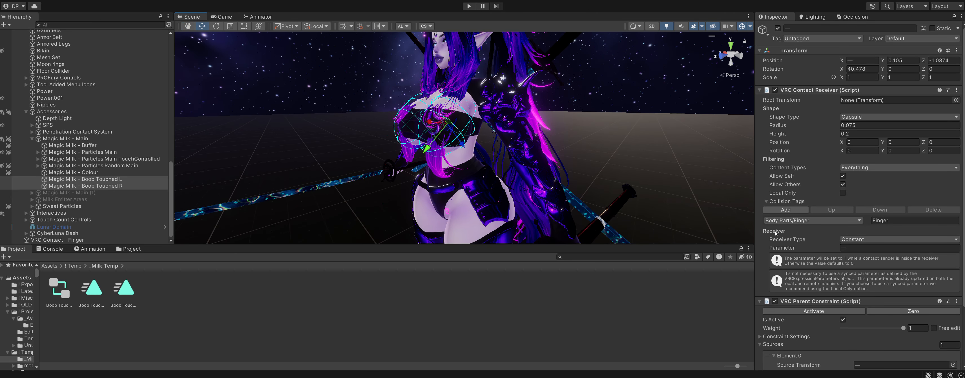
{"action": "scroll", "coordinate": [775, 233], "scroll_direction": "down", "scroll_amount": 3}
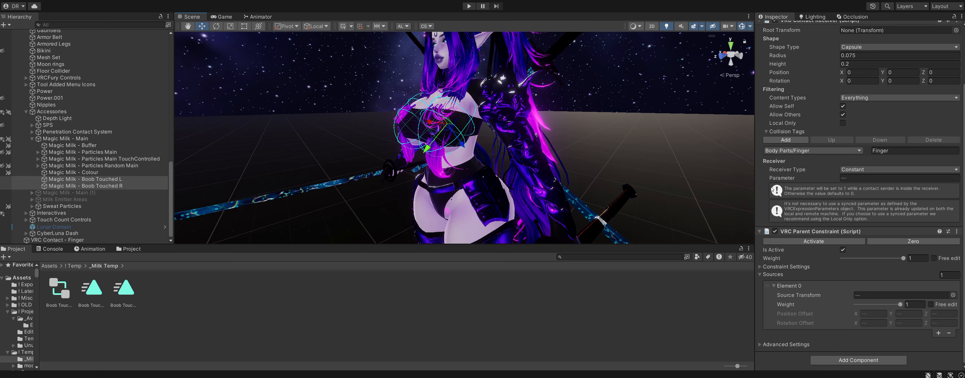
- Select Magic Milk - Boob Touched L and check its contact receiver's parameter name
{"action": "left_click", "coordinate": [84, 179]}
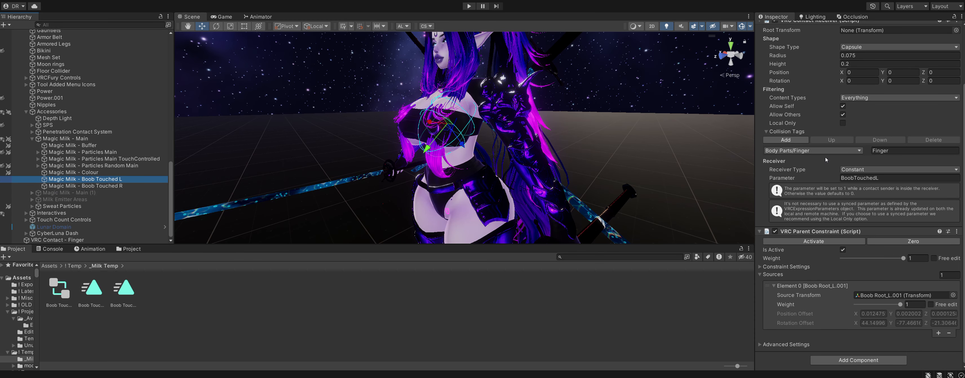
{"action": "scroll", "coordinate": [826, 160], "scroll_direction": "up", "scroll_amount": 2}
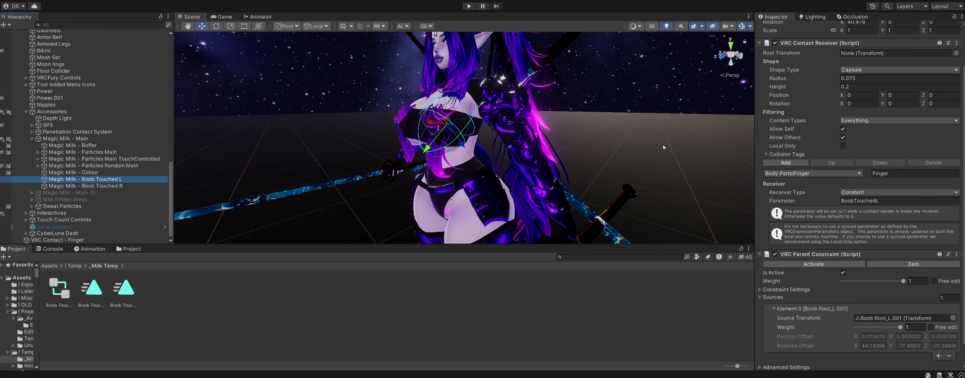
{"action": "left_click", "coordinate": [867, 200]}
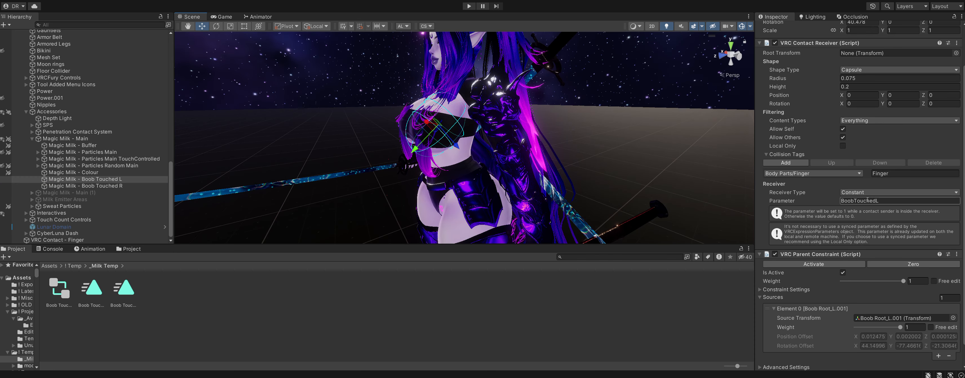
{"action": "left_click", "coordinate": [867, 201]}
{"action": "right_click_drag", "start_coordinate": [584, 178], "coordinate": [584, 167]}
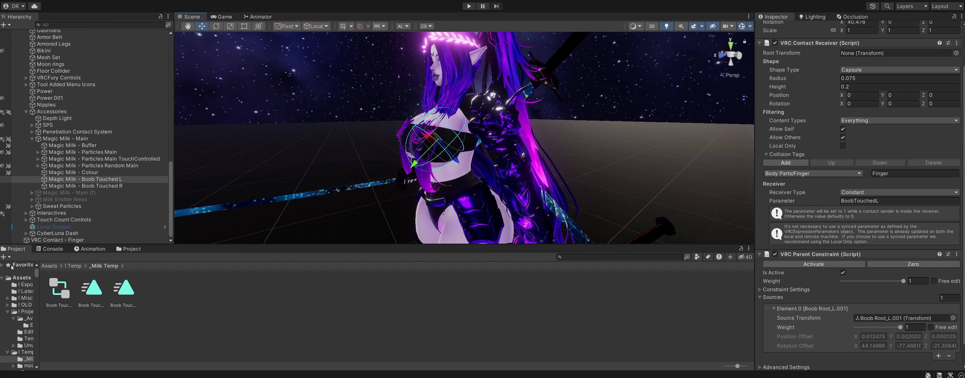
- Open the Boob Touched Milk animator controller and check its parameters and the transition conditions between the OFF and ON states
{"action": "double_click", "coordinate": [68, 286]}
{"action": "left_click", "coordinate": [213, 25]}
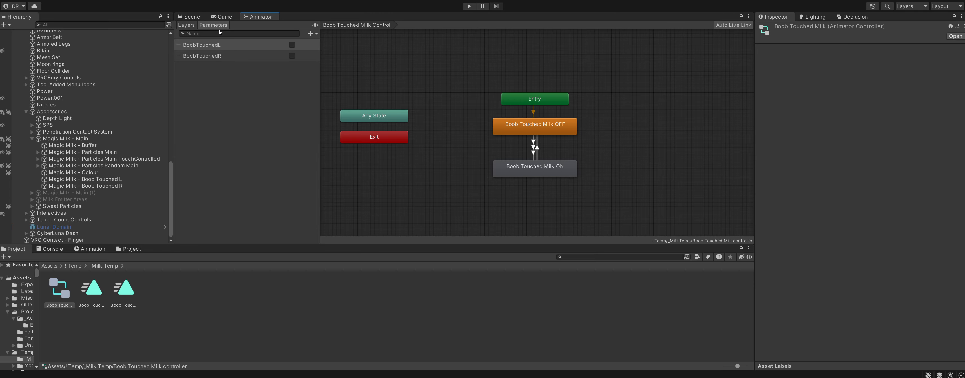
{"action": "left_click", "coordinate": [222, 46]}
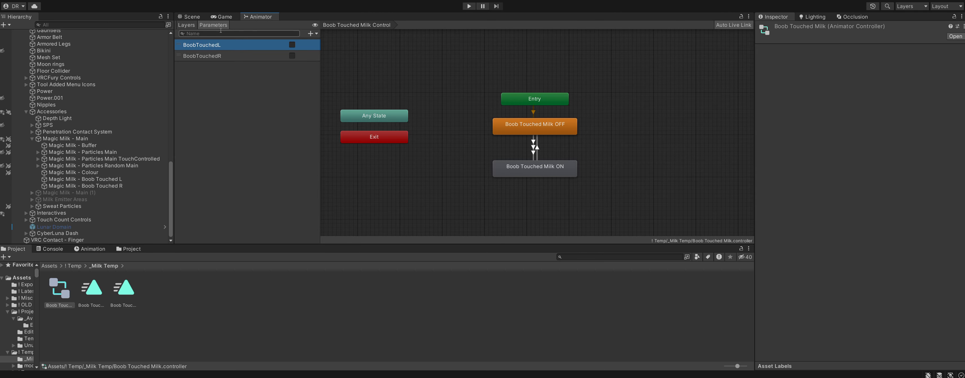
{"action": "left_click", "coordinate": [533, 144]}
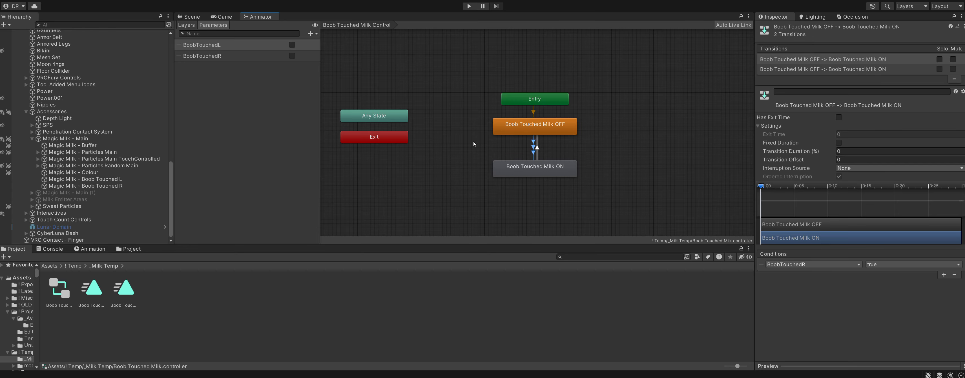
{"action": "left_click", "coordinate": [537, 148]}
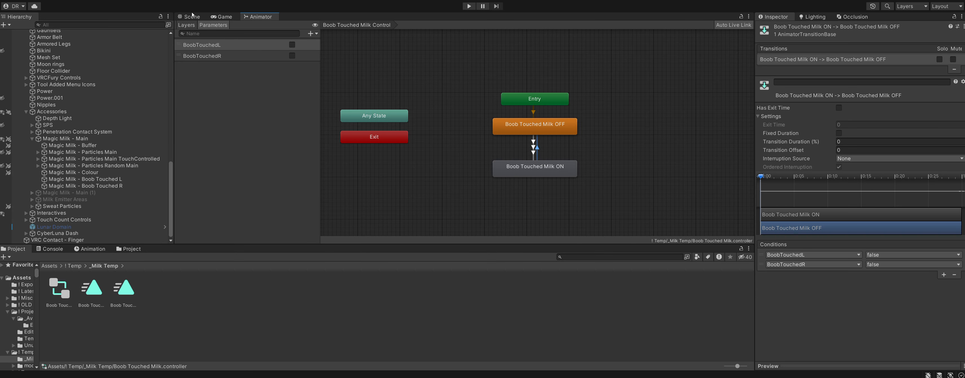
- Return to the scene, select Magic Milk - Main and review its VRCFury toggles and Full Controller
{"action": "left_click", "coordinate": [192, 16]}
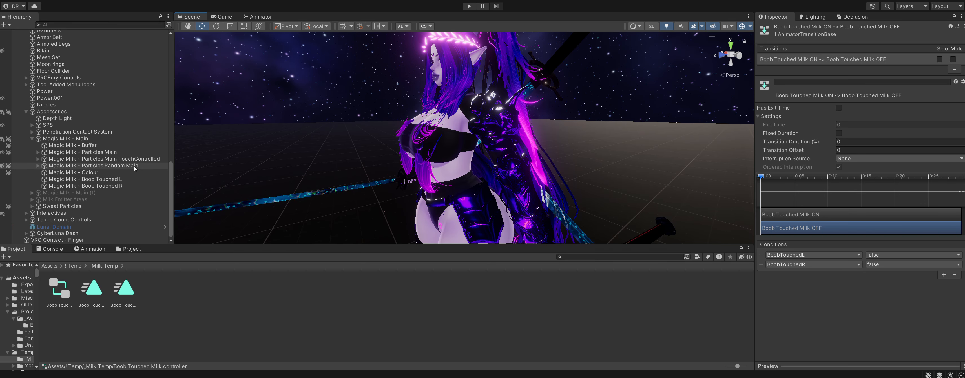
{"action": "left_click", "coordinate": [66, 138]}
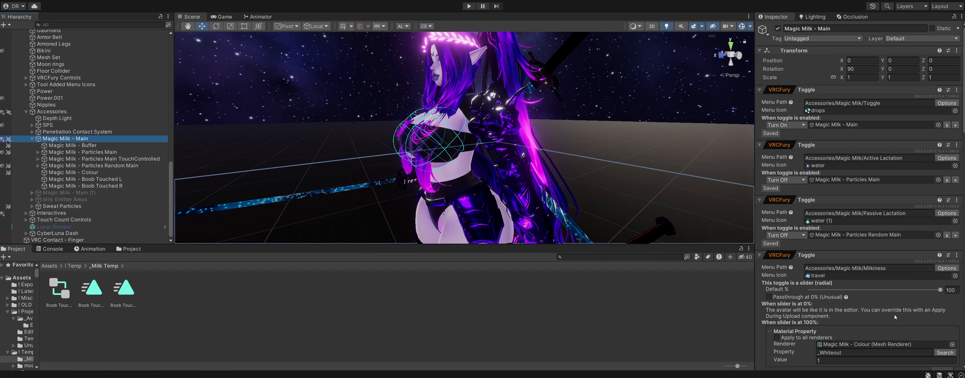
{"action": "scroll", "coordinate": [895, 317], "scroll_direction": "down", "scroll_amount": 15}
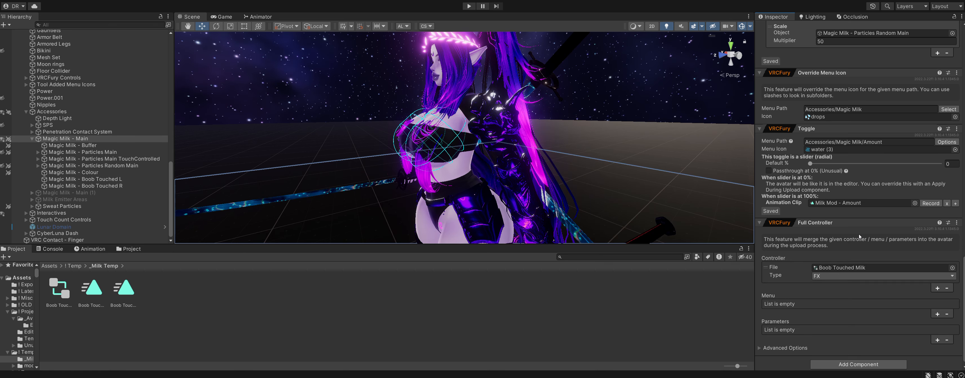
{"action": "scroll", "coordinate": [859, 236], "scroll_direction": "up", "scroll_amount": 5}
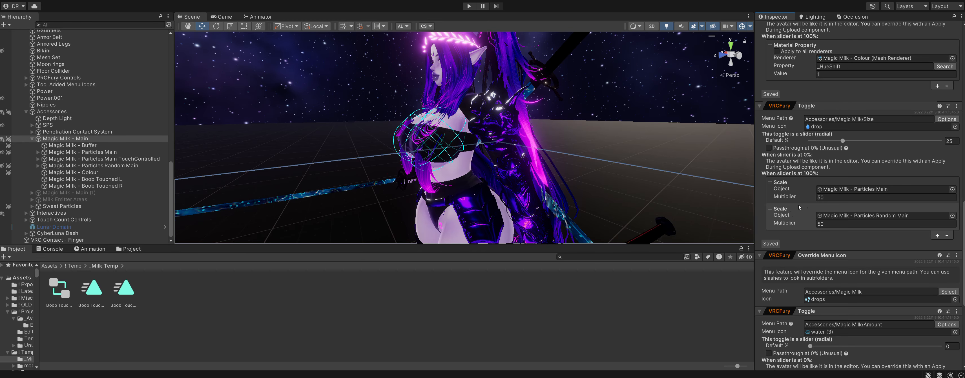
{"action": "left_click", "coordinate": [937, 236]}
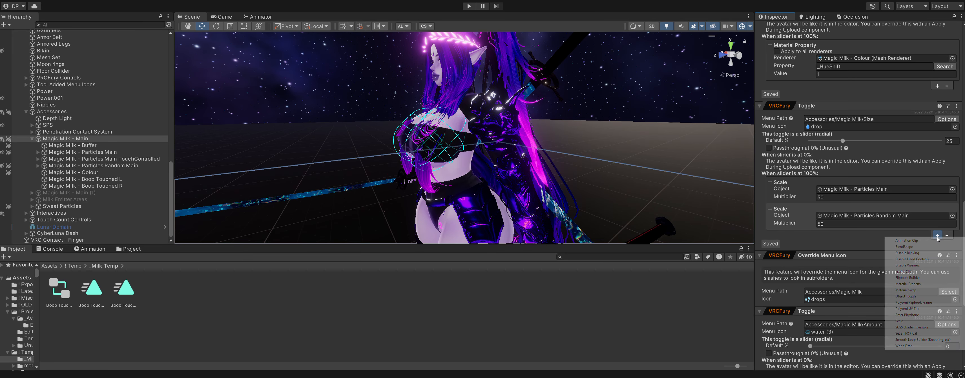
{"action": "left_click", "coordinate": [911, 321]}
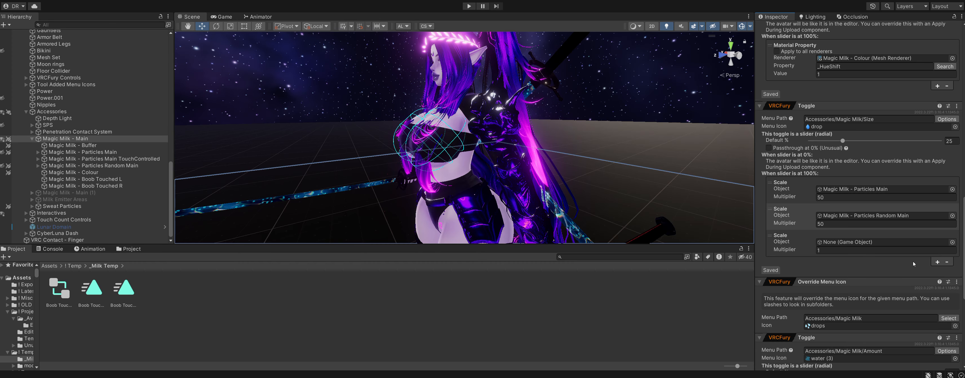
{"action": "right_click", "coordinate": [786, 242]}
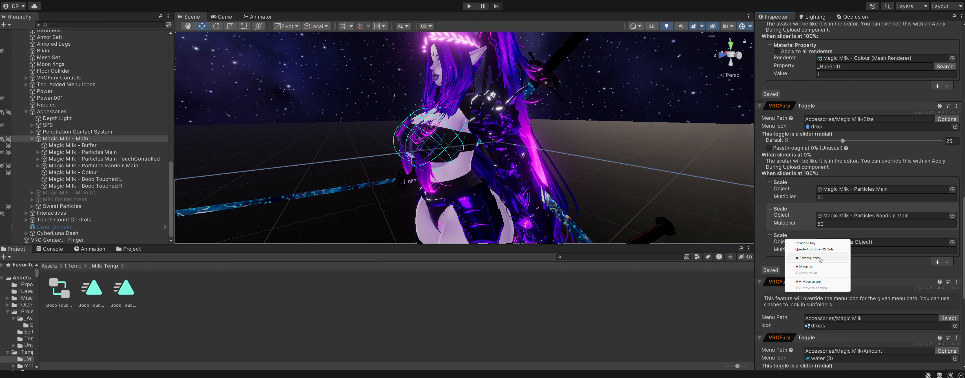
{"action": "left_click", "coordinate": [820, 259]}
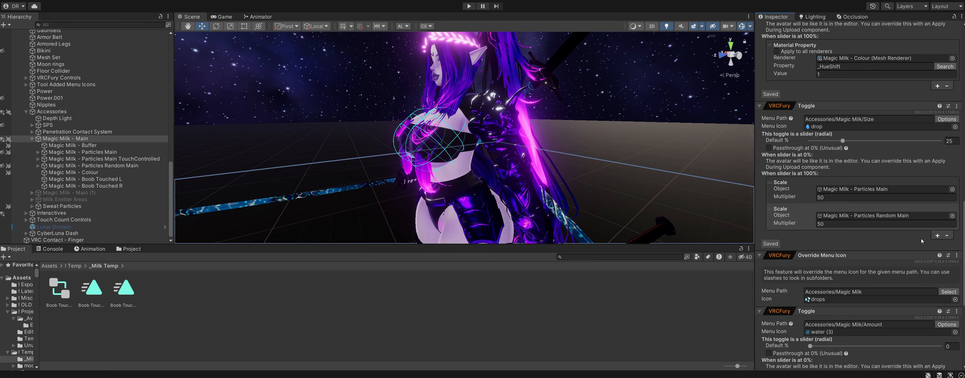
- Add a Scale action for Magic Milk - Particles Main TouchControlled to the Size toggle, with a multiplier of 50
{"action": "left_click", "coordinate": [936, 236]}
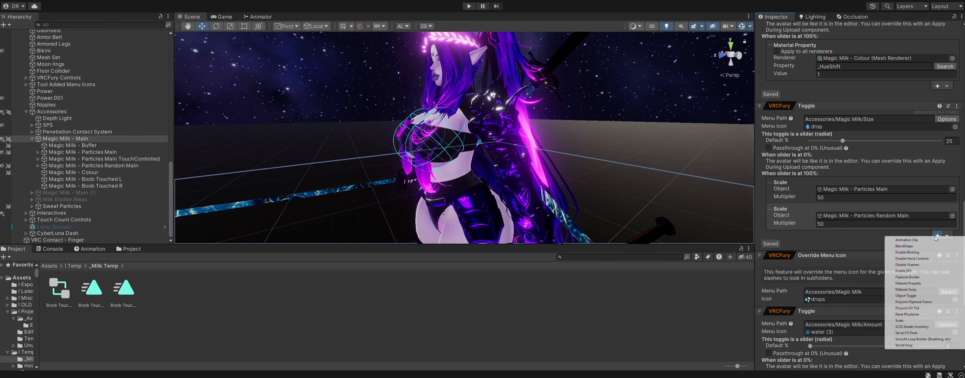
{"action": "left_click", "coordinate": [909, 322]}
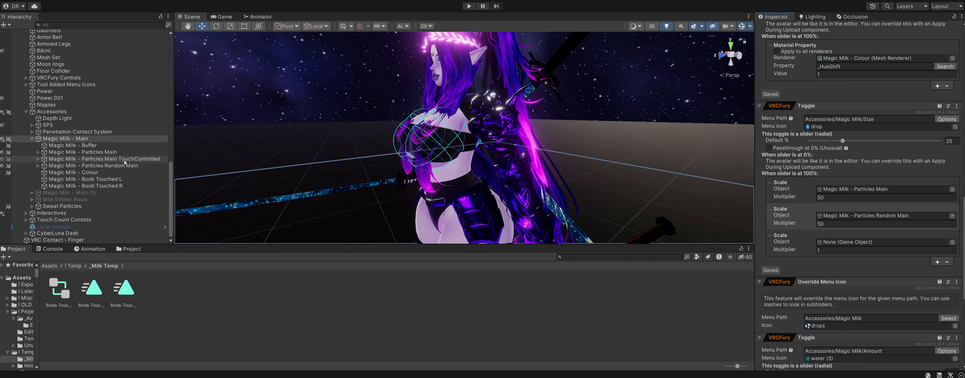
{"action": "left_click_drag", "start_coordinate": [125, 162], "coordinate": [880, 242]}
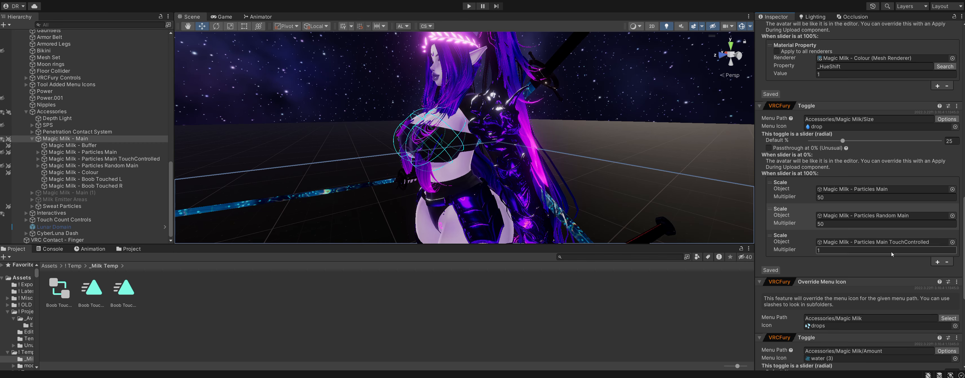
{"action": "type", "text": "500"}
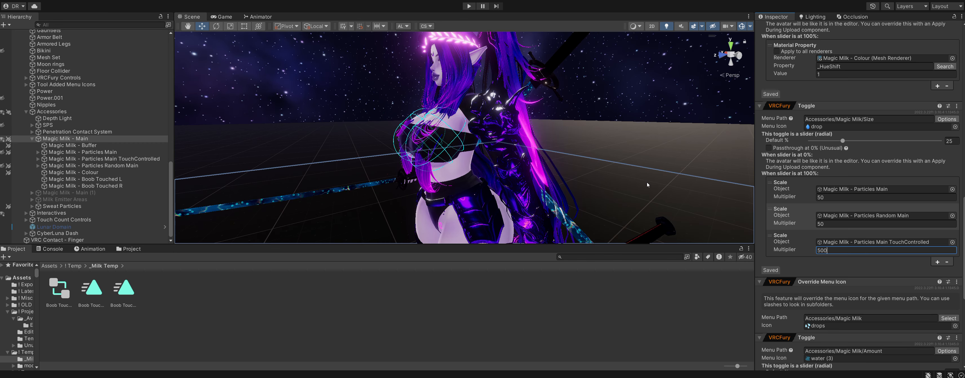
{"action": "right_click_drag", "start_coordinate": [648, 187], "coordinate": [640, 180]}
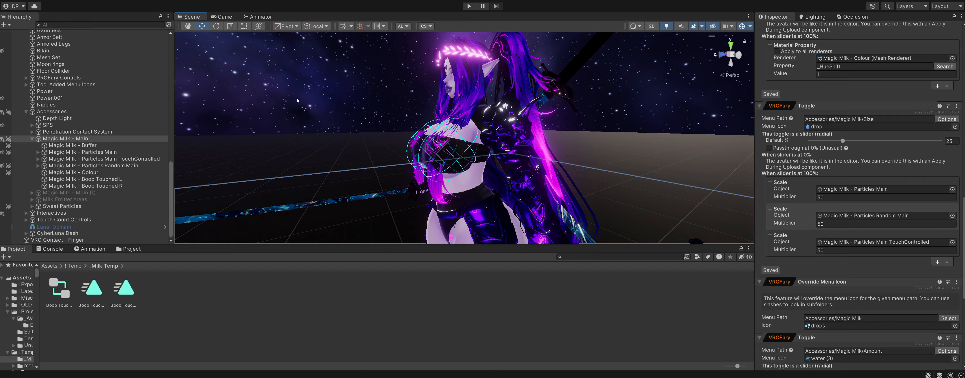
- Review the remaining VRCFury toggles on Magic Milk - Main, including the Hue toggle's renderer, and the Full Controller
{"action": "scroll", "coordinate": [826, 201], "scroll_direction": "up", "scroll_amount": 5}
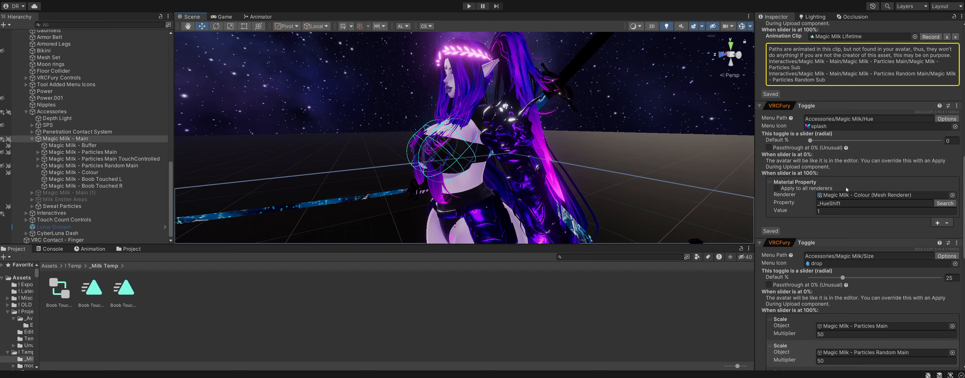
{"action": "left_click", "coordinate": [877, 194]}
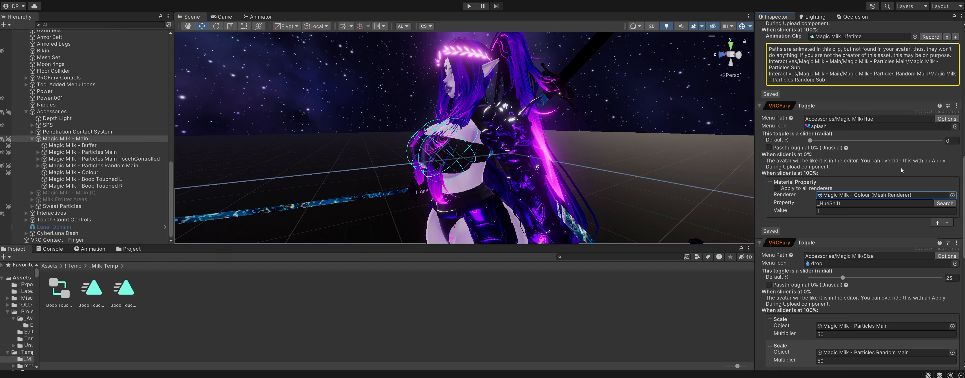
{"action": "right_click_drag", "start_coordinate": [395, 185], "coordinate": [386, 187]}
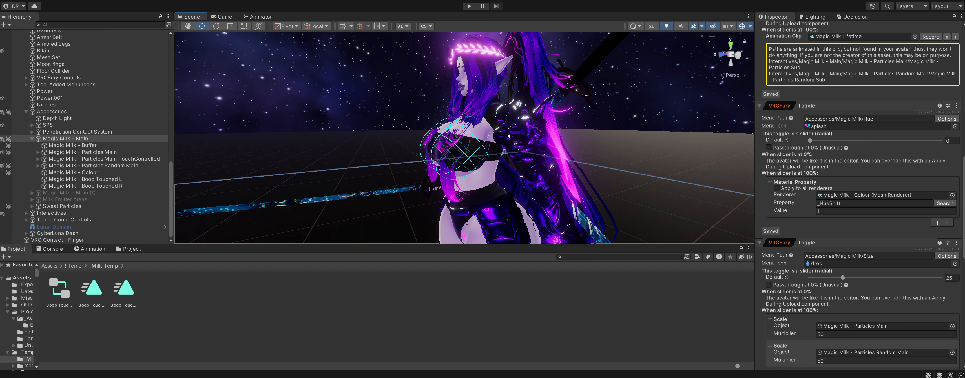
{"action": "scroll", "coordinate": [881, 190], "scroll_direction": "up", "scroll_amount": 3}
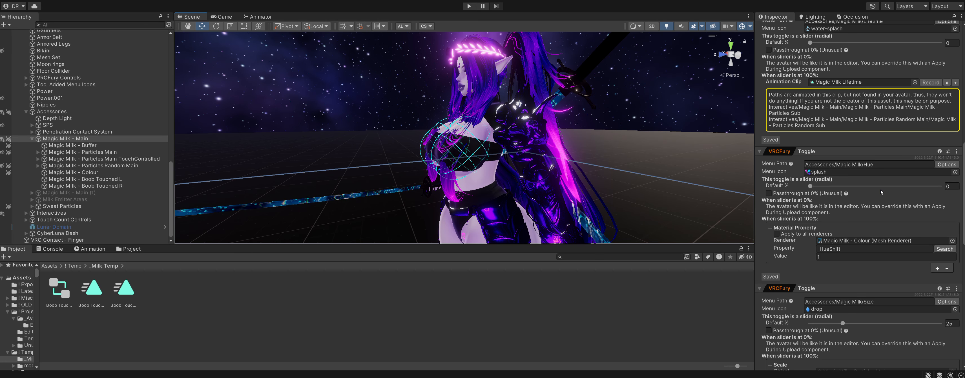
{"action": "scroll", "coordinate": [881, 190], "scroll_direction": "up", "scroll_amount": 5}
{"action": "scroll", "coordinate": [881, 190], "scroll_direction": "up", "scroll_amount": 4}
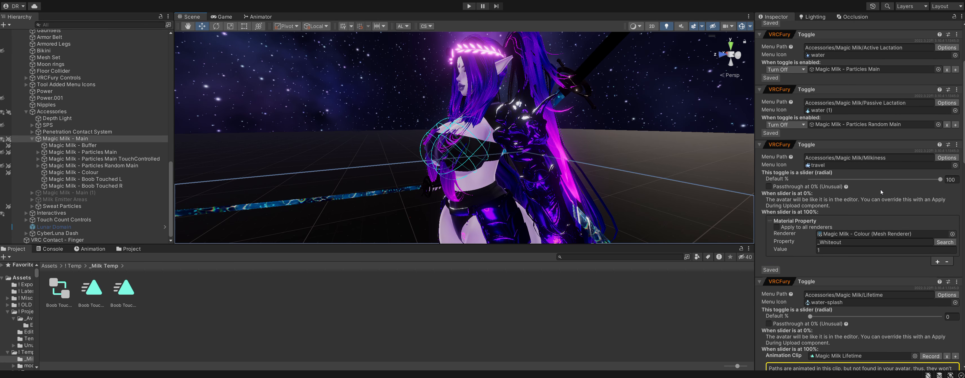
{"action": "scroll", "coordinate": [881, 190], "scroll_direction": "up", "scroll_amount": 4}
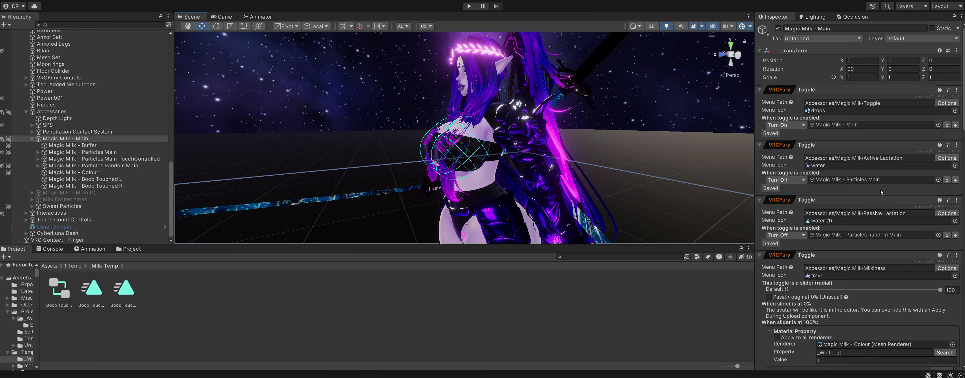
{"action": "scroll", "coordinate": [880, 190], "scroll_direction": "down", "scroll_amount": 20}
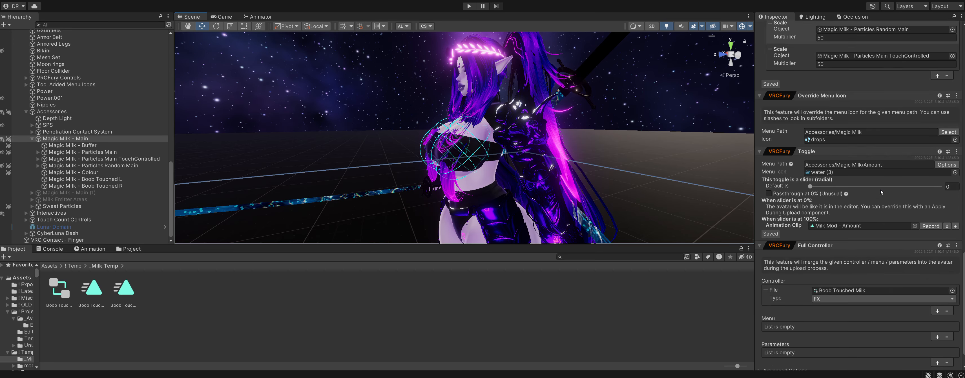
{"action": "scroll", "coordinate": [881, 192], "scroll_direction": "down", "scroll_amount": 2}
{"action": "right_click_drag", "start_coordinate": [589, 113], "coordinate": [581, 126]}
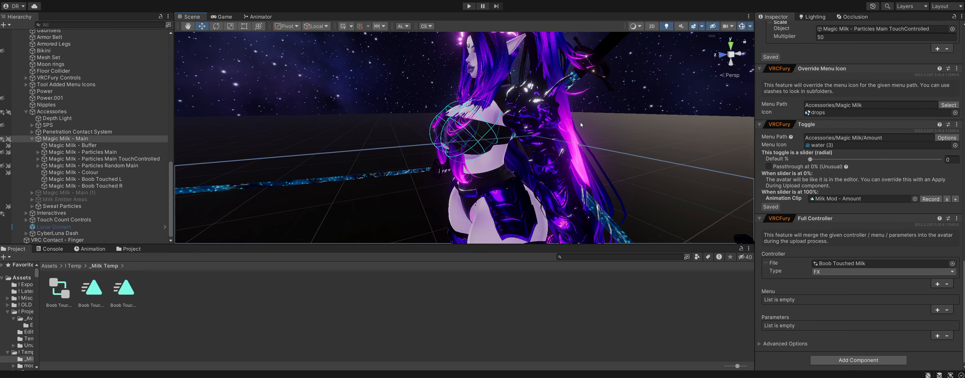
- Compare the parameter names on the Boob Touched L and R contact receivers with those in the Boob Touched Milk controller
{"action": "left_click", "coordinate": [70, 180]}
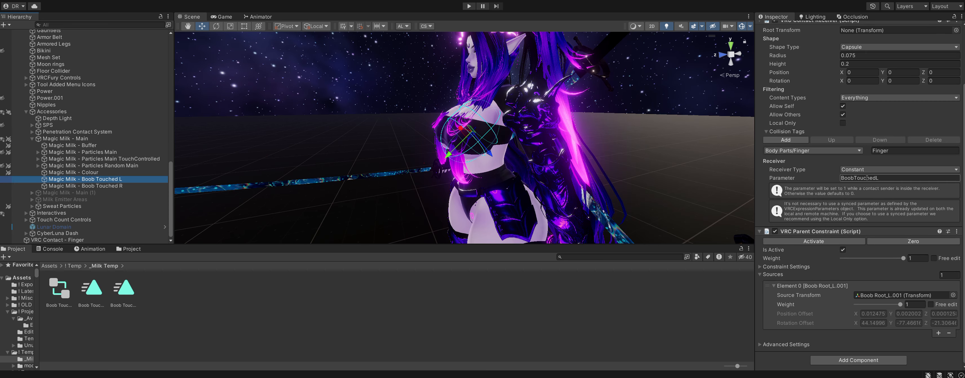
{"action": "left_click", "coordinate": [68, 293]}
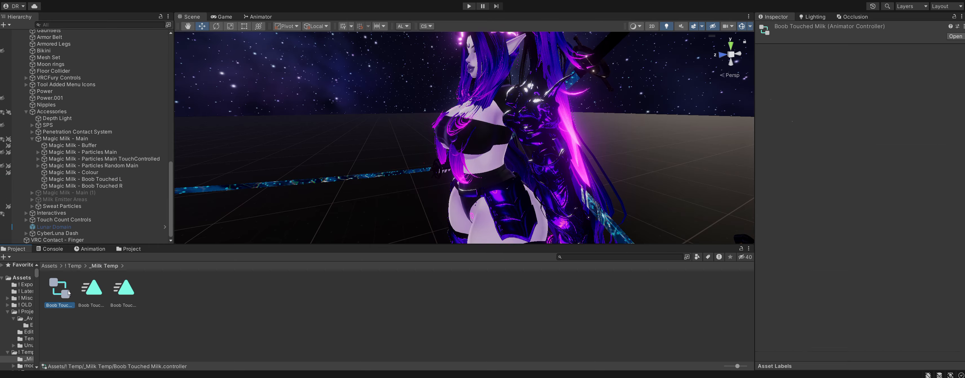
{"action": "double_click", "coordinate": [69, 293]}
{"action": "left_click", "coordinate": [216, 56]}
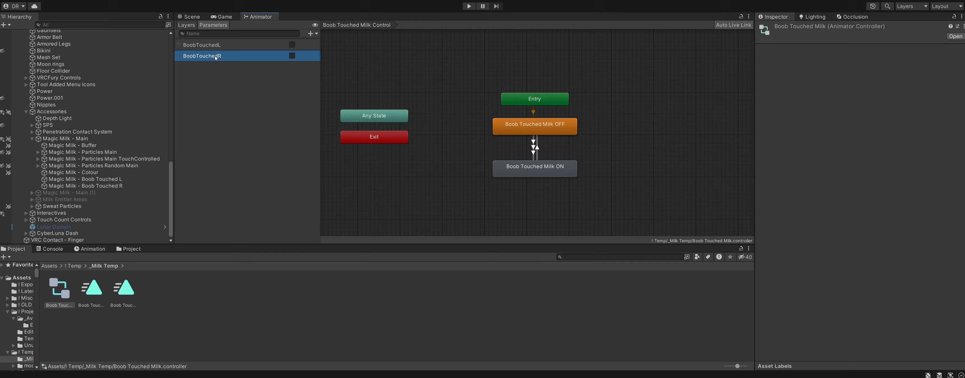
{"action": "left_click", "coordinate": [123, 188]}
{"action": "scroll", "coordinate": [874, 232], "scroll_direction": "down", "scroll_amount": 3}
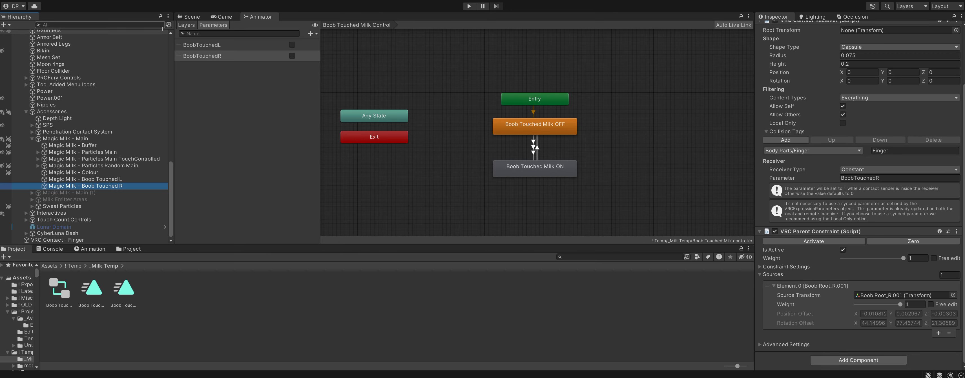
- Return to the scene and check the Full Controller component on Magic Milk - Main, then clear the selection
{"action": "left_click", "coordinate": [192, 16]}
{"action": "left_click", "coordinate": [96, 139]}
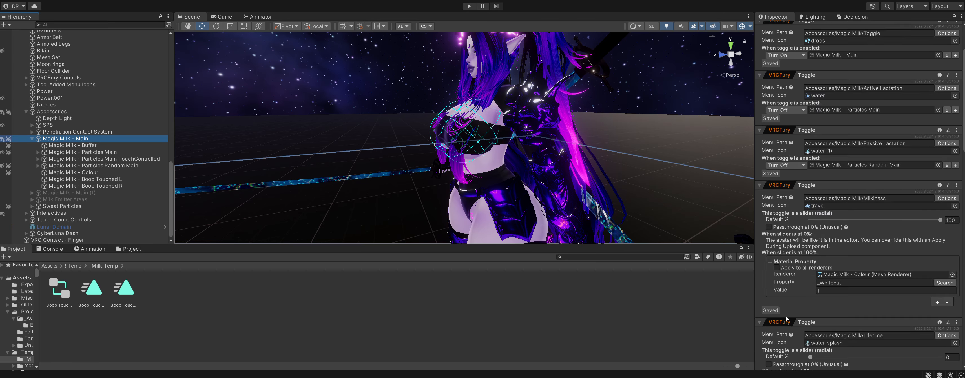
{"action": "scroll", "coordinate": [839, 271], "scroll_direction": "down", "scroll_amount": 10}
{"action": "scroll", "coordinate": [851, 275], "scroll_direction": "down", "scroll_amount": 5}
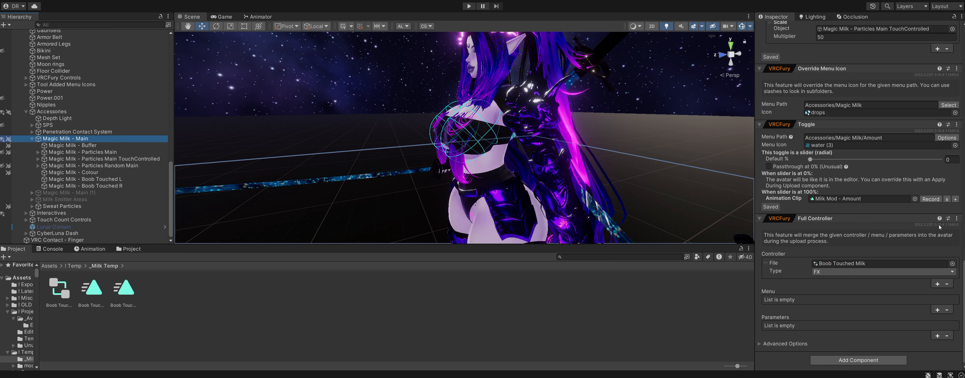
{"action": "left_click", "coordinate": [655, 315]}
- Select VRC Contact - Finger and move it closer to the avatar, to about X 1.523, Y 1.252
{"action": "right_click_drag", "start_coordinate": [504, 190], "coordinate": [507, 175]}
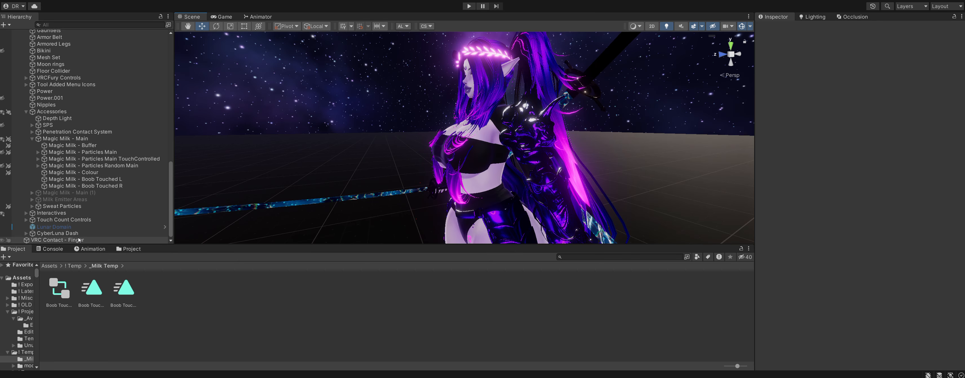
{"action": "left_click", "coordinate": [57, 240]}
{"action": "left_click_drag", "start_coordinate": [255, 131], "coordinate": [431, 144], "text": "alt"}
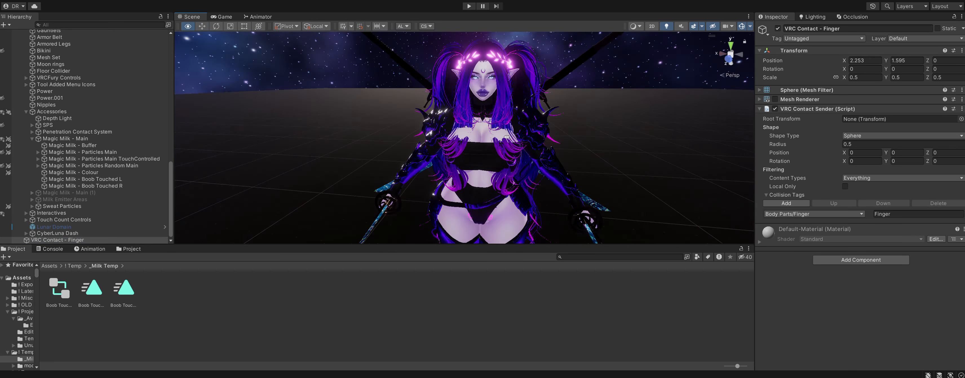
{"action": "right_click_drag", "start_coordinate": [431, 146], "coordinate": [382, 140], "text": "alt"}
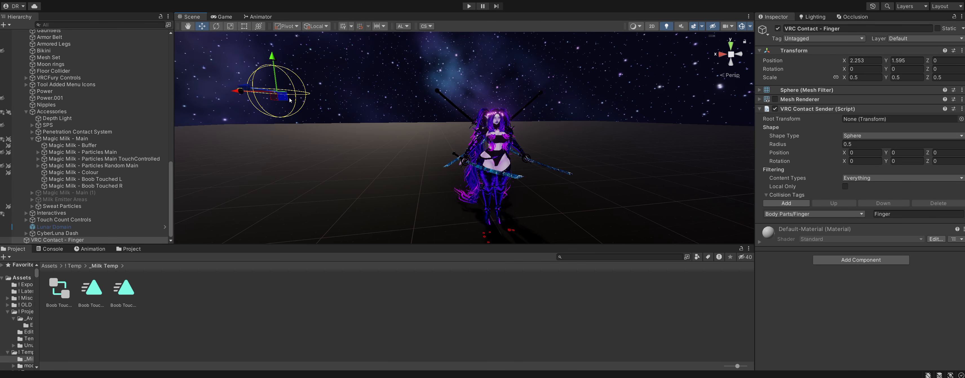
{"action": "left_click_drag", "start_coordinate": [289, 100], "coordinate": [365, 126]}
{"action": "scroll", "coordinate": [407, 149], "scroll_direction": "up", "scroll_amount": 3}
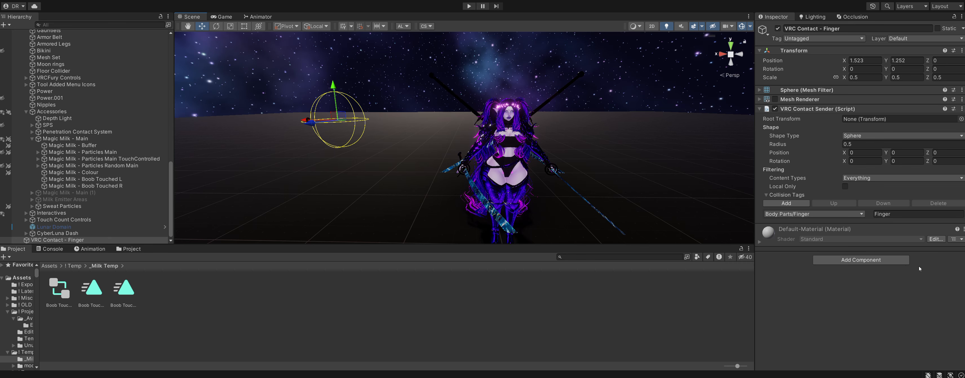
- Add a second VRC Contact Sender component to VRC Contact - Finger
{"action": "left_click", "coordinate": [892, 261]}
{"action": "type", "text": "cont"}
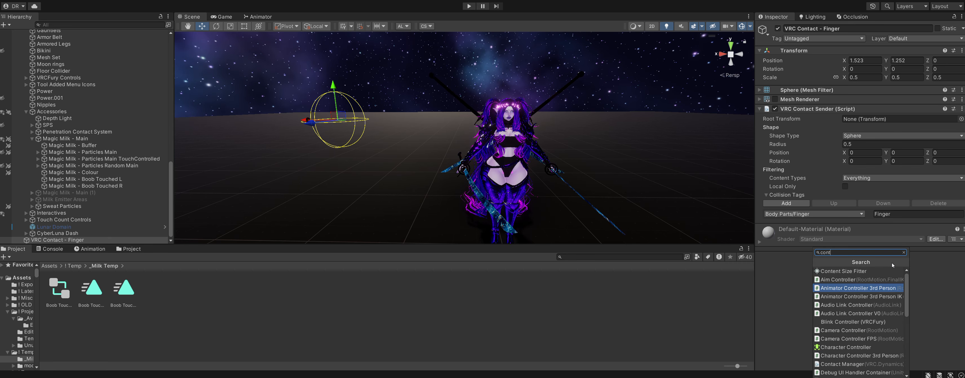
{"action": "type", "text": "act se"}
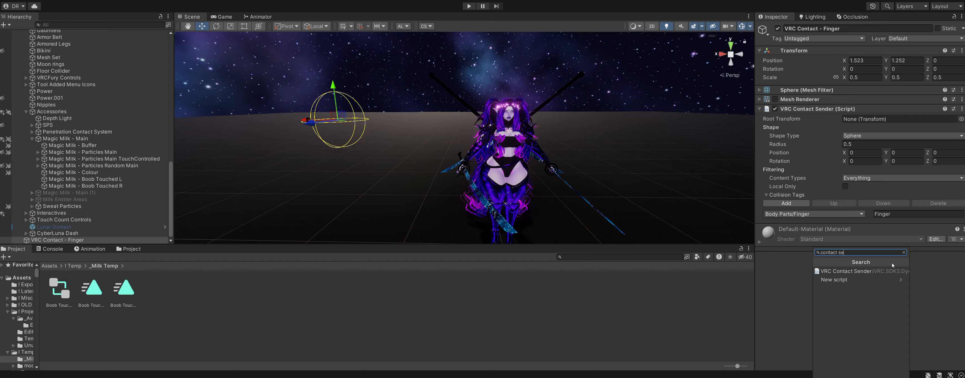
{"action": "left_click", "coordinate": [820, 271]}
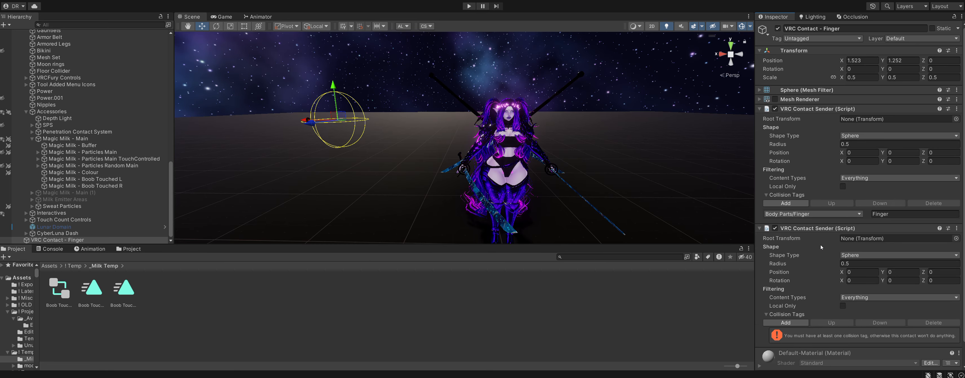
{"action": "scroll", "coordinate": [820, 247], "scroll_direction": "down", "scroll_amount": 1}
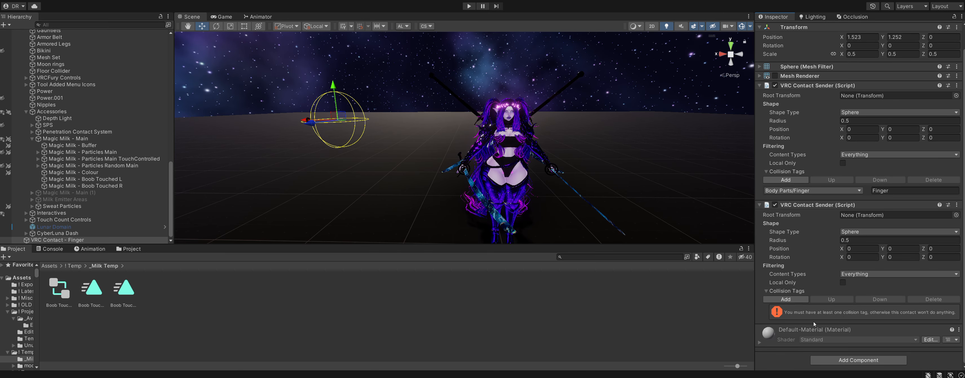
- Add a collision tag to the second VRC Contact Sender and set it to the Finger body part
{"action": "left_click", "coordinate": [785, 300]}
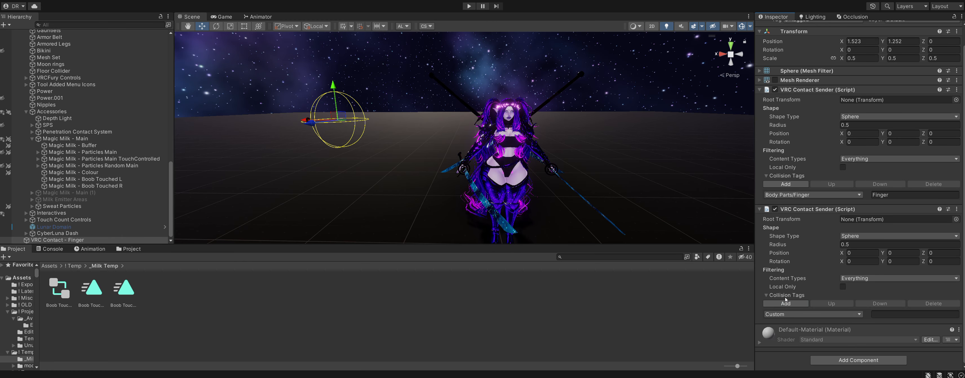
{"action": "left_click", "coordinate": [793, 317]}
{"action": "mouse_move", "coordinate": [786, 328]}
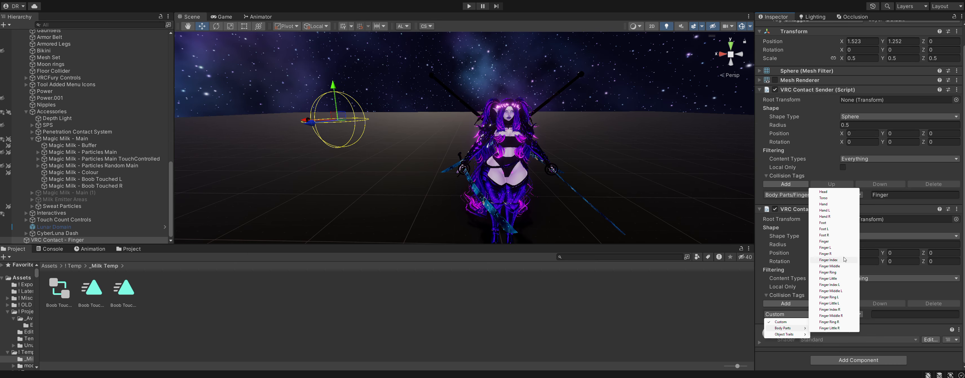
{"action": "left_click", "coordinate": [840, 242]}
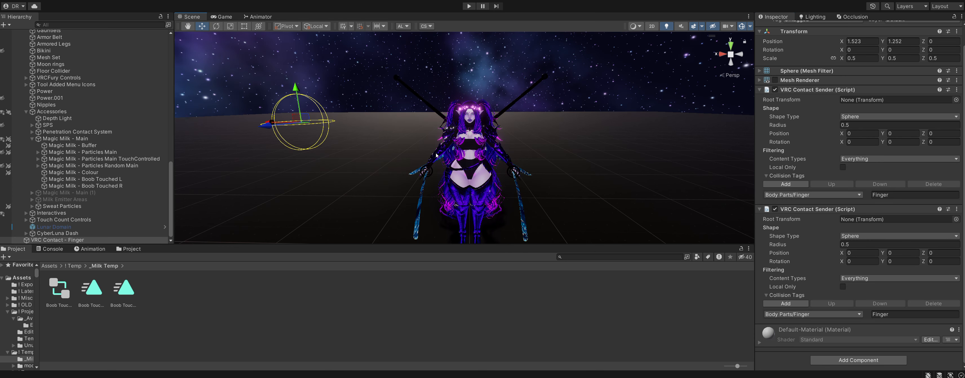
- Remove the second VRC Contact Sender component from VRC Contact - Finger
{"action": "left_click", "coordinate": [957, 209]}
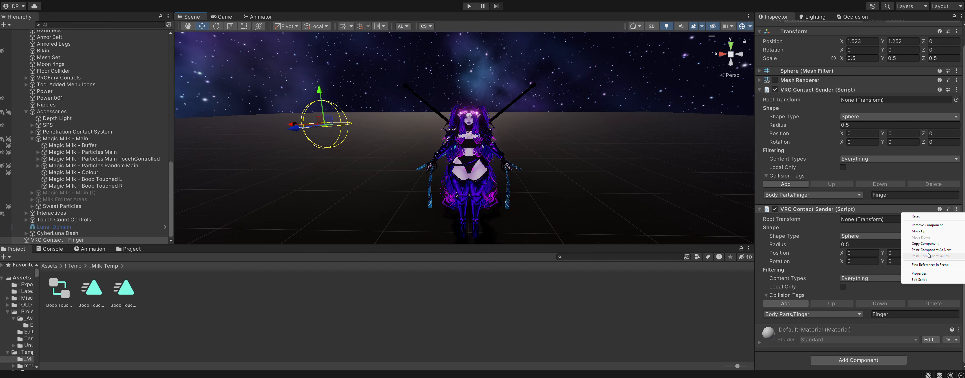
{"action": "left_click", "coordinate": [927, 225]}
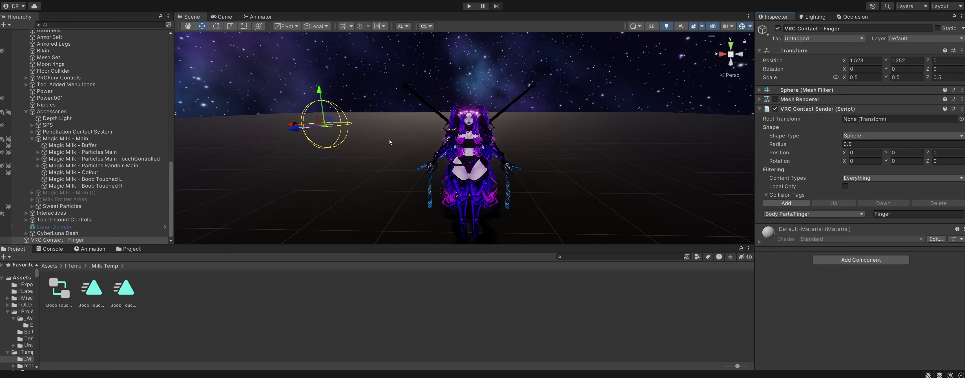
- Select Magic Milk - Boob Touched L and check its contact receiver's collision tag and its placement on the avatar
{"action": "left_click_drag", "start_coordinate": [390, 144], "coordinate": [483, 179], "text": "alt"}
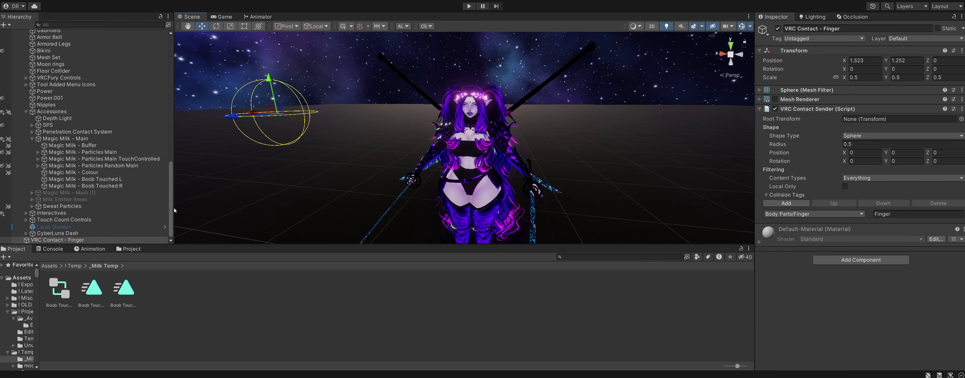
{"action": "left_click", "coordinate": [108, 180]}
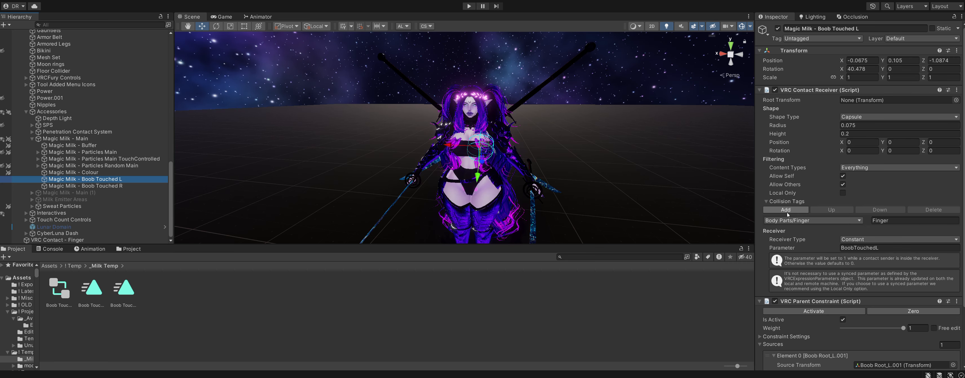
{"action": "left_click_drag", "start_coordinate": [448, 151], "coordinate": [390, 150], "text": "alt"}
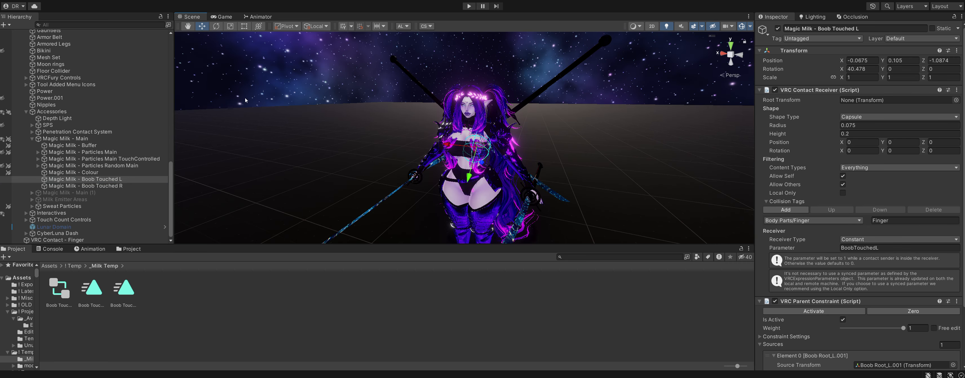
- Try to enter Play mode to test the touch contacts, and dismiss the VRCFury and preprocess error dialogs
{"action": "right_click_drag", "start_coordinate": [603, 125], "coordinate": [597, 119]}
{"action": "key", "text": "ctrl+p"}
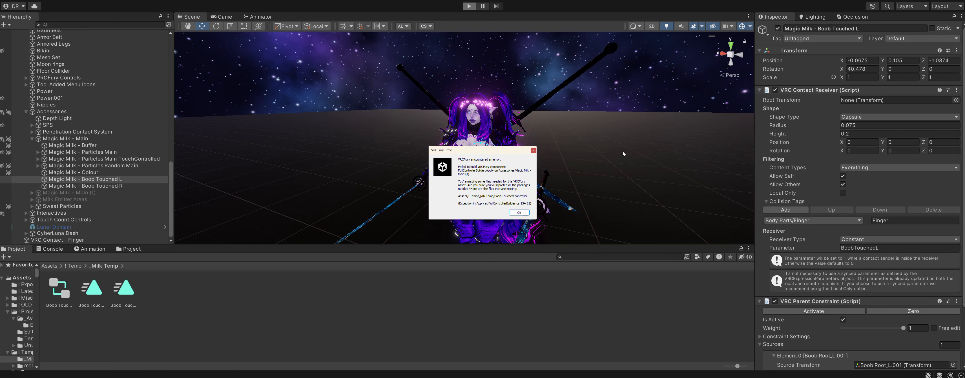
{"action": "key", "text": "Return"}
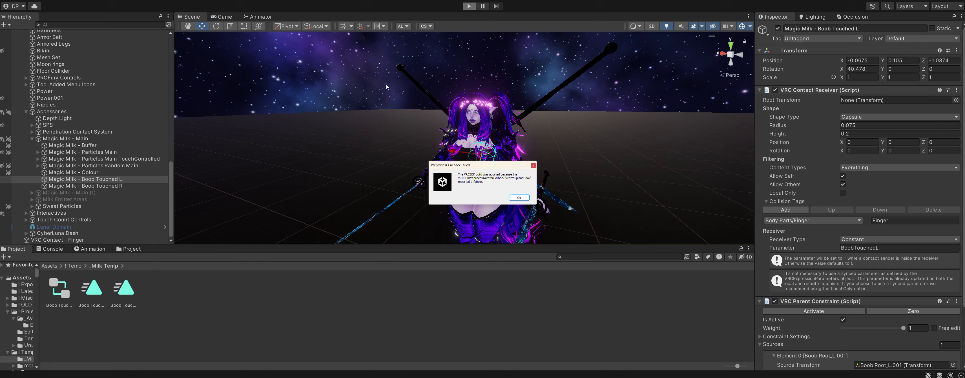
{"action": "left_click", "coordinate": [518, 198]}
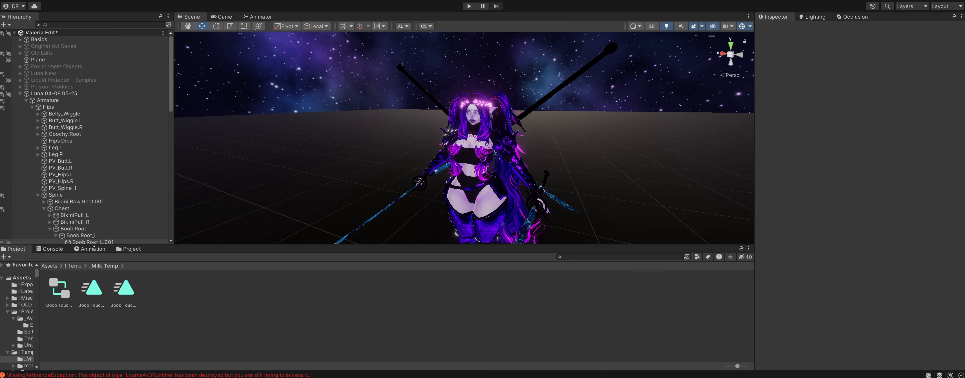
- Delete the inactive duplicate Magic Milk - Main (1) under Accessories and start Play mode again
{"action": "scroll", "coordinate": [107, 206], "scroll_direction": "down", "scroll_amount": 14}
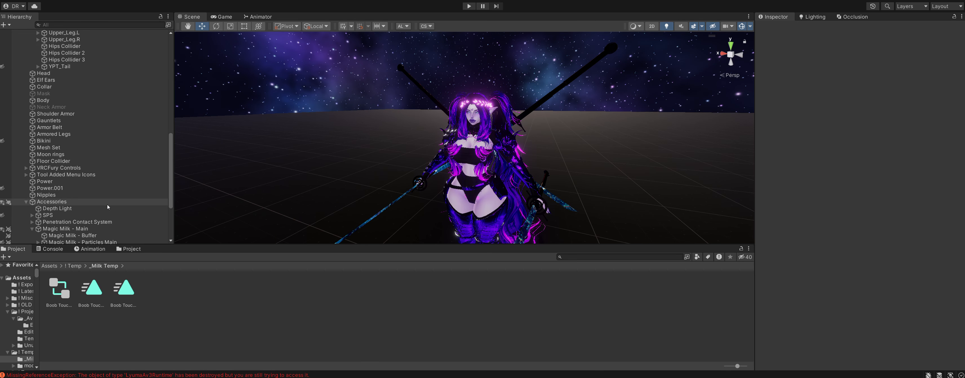
{"action": "left_click", "coordinate": [468, 6]}
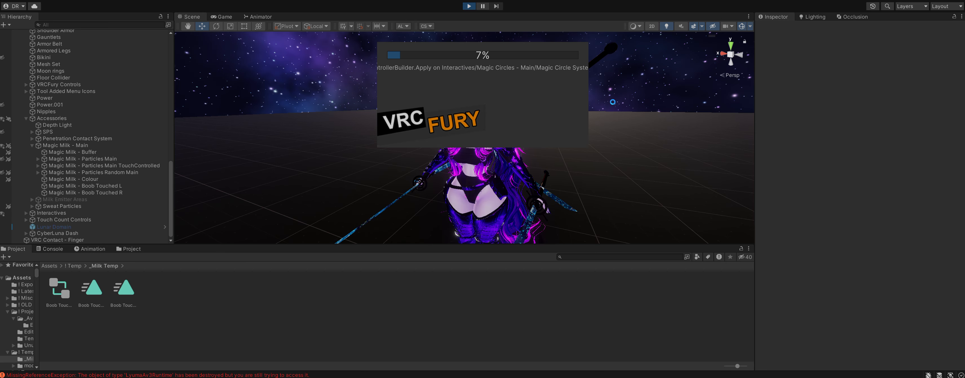